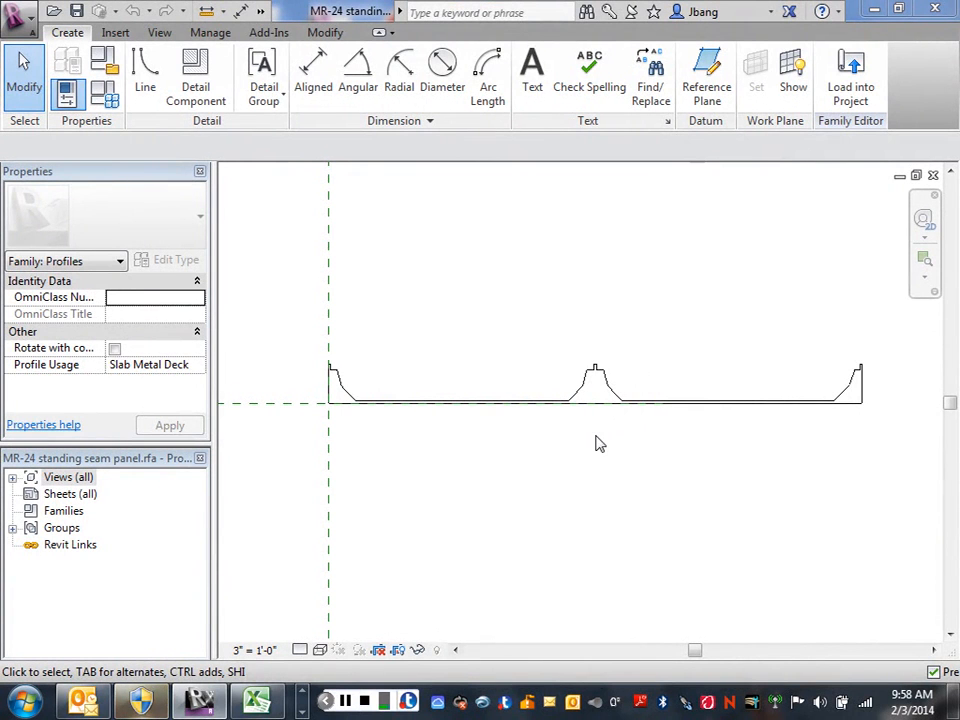
Load the MR-24 standing seam panel profile family into the Metal building project 2014.rvt project only.
left_click(850, 104)
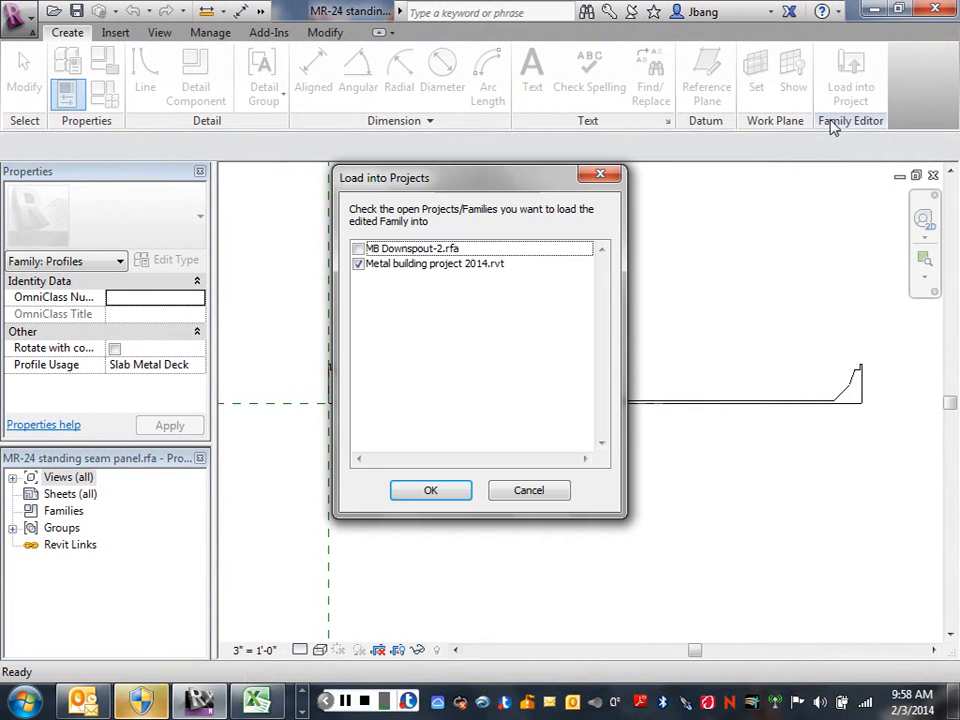
left_click(424, 492)
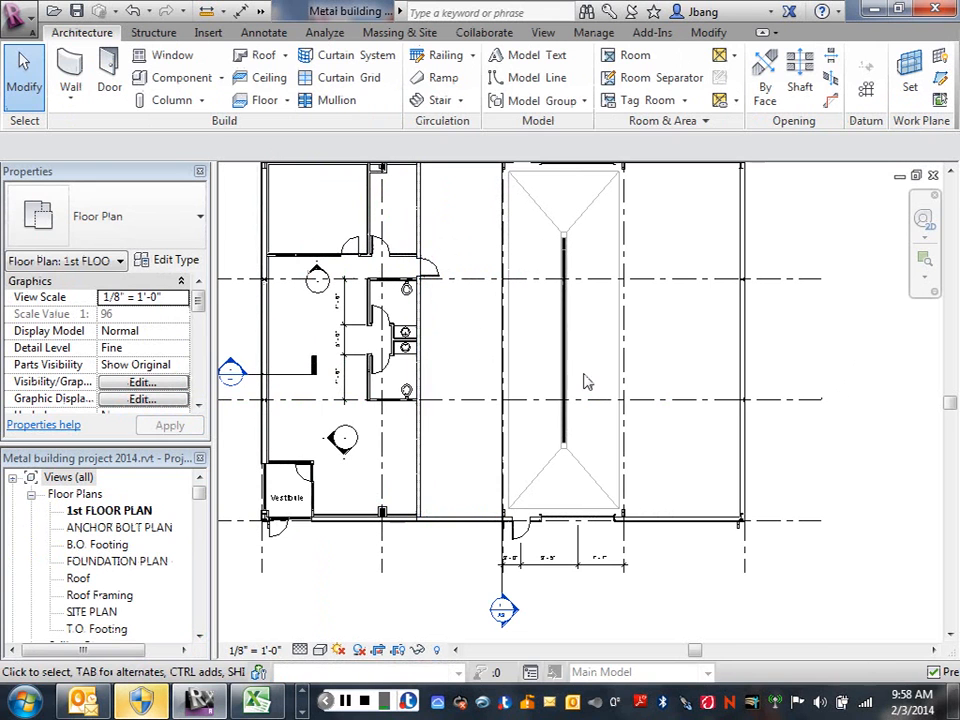
Open the default 3D view of the metal building project.
middle_click_drag(645, 457, 705, 484)
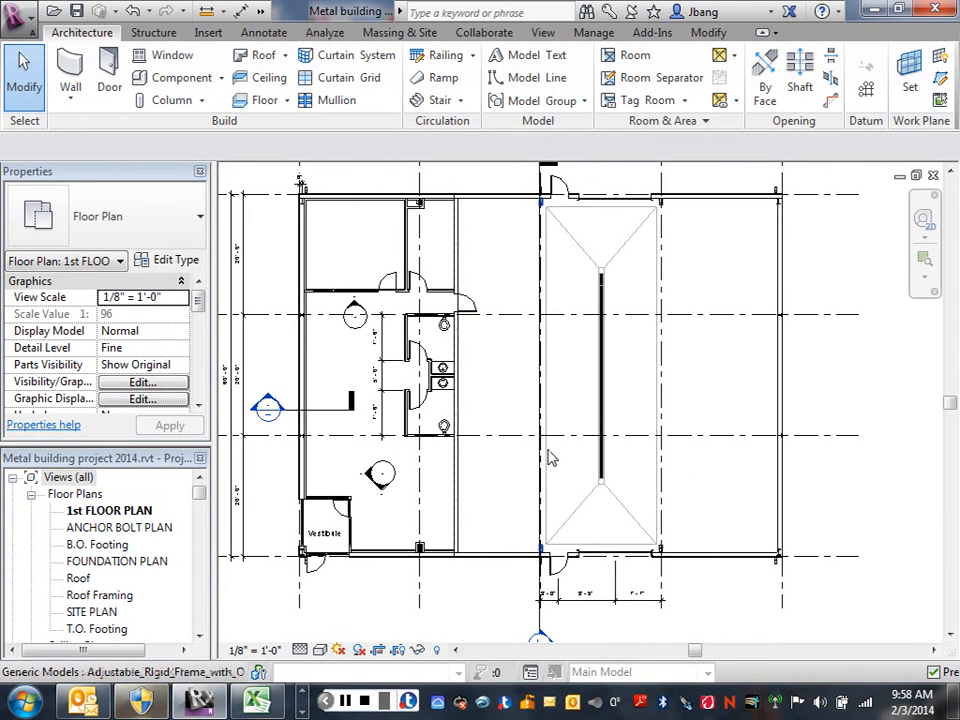
left_click(262, 13)
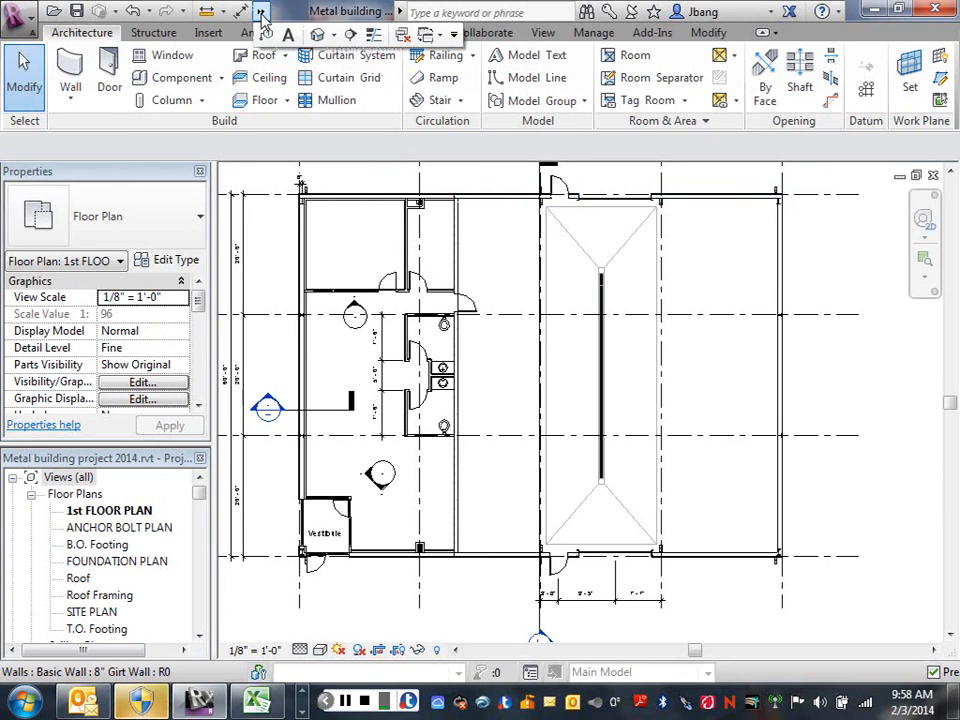
left_click(318, 37)
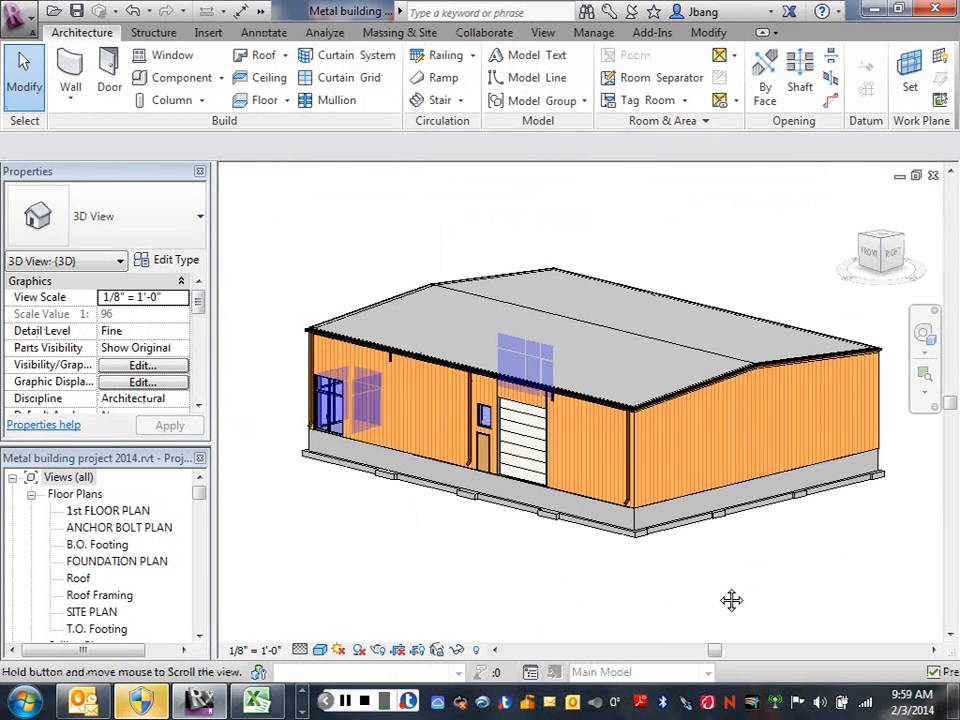
Set the 3D view to Fine detail level with the Hidden Line visual style.
middle_click_drag(731, 600, 677, 581)
scroll(660, 490, "up", 3)
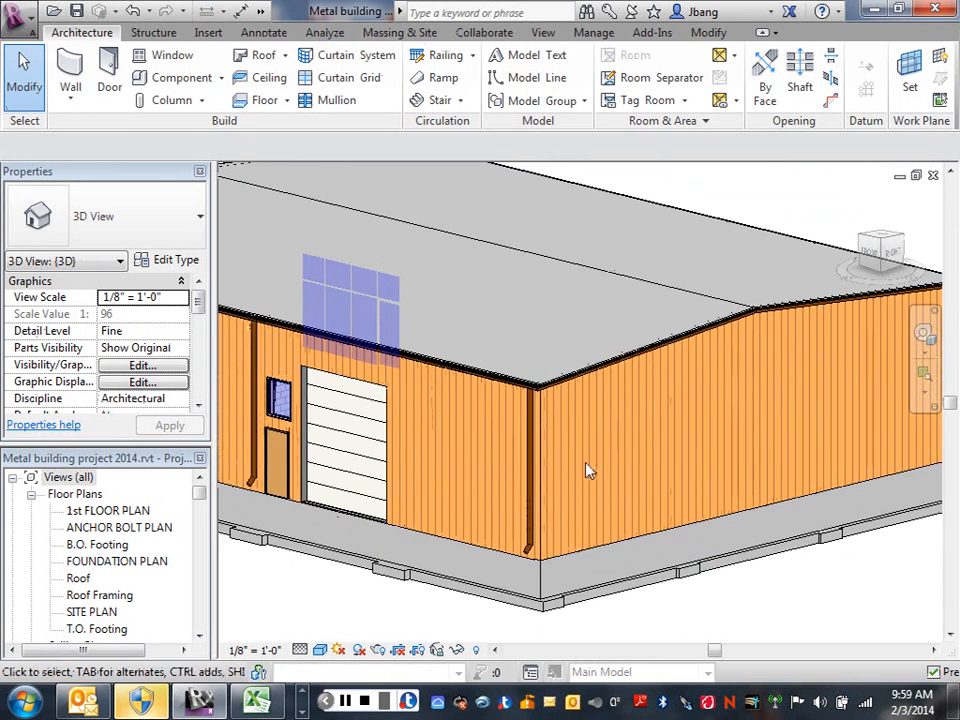
mouse_move(589, 467)
middle_mouse_down()
mouse_move(611, 474)
mouse_move(600, 470)
middle_mouse_up()
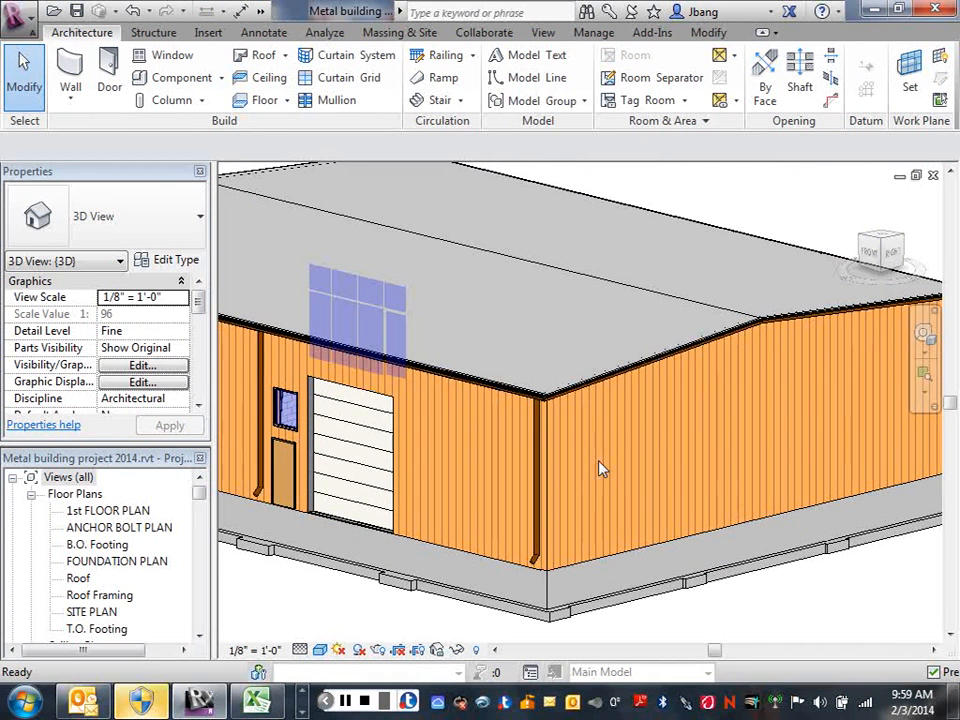
left_click(300, 650)
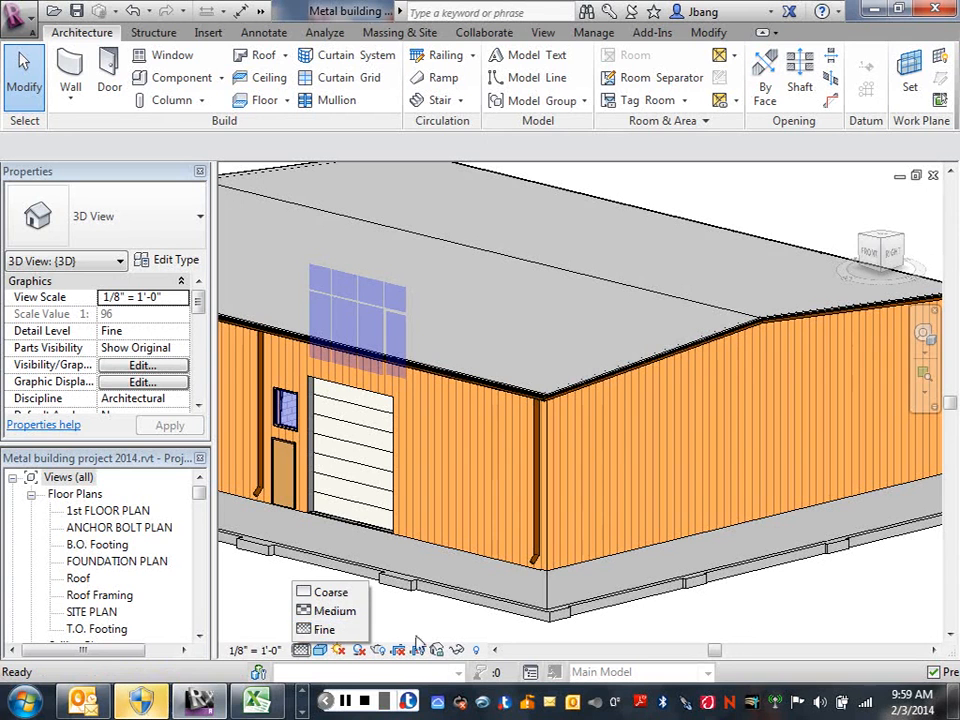
left_click(318, 630)
left_click(320, 650)
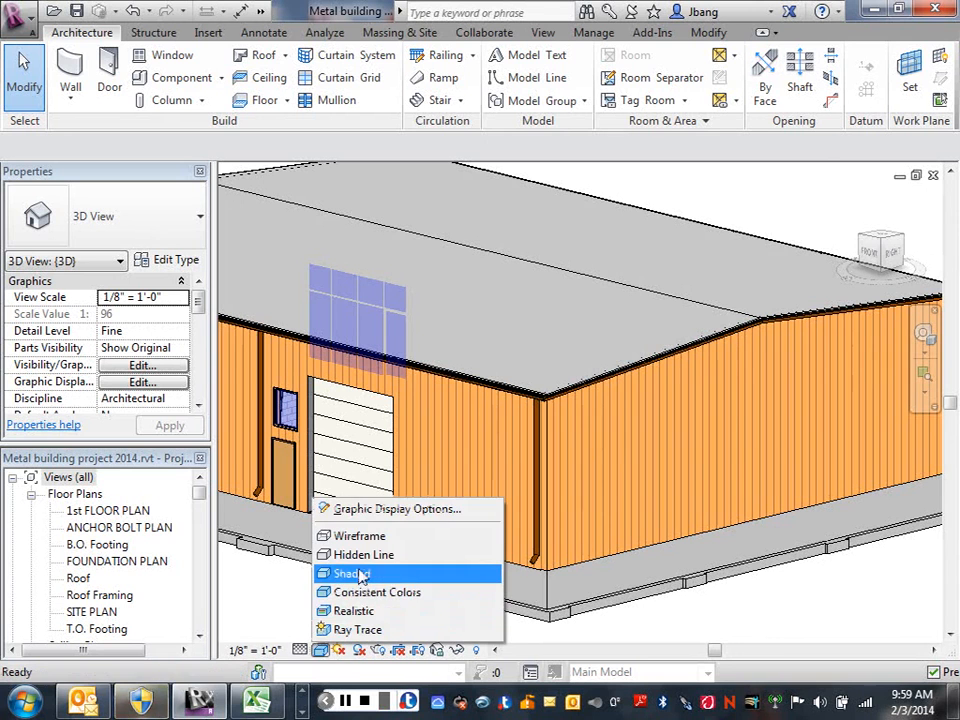
left_click(360, 553)
Delete the Finish 1 [4] layer from the structure of the 9 1/2" Purlin Roof type and accept the type changes.
middle_click_drag(729, 612, 702, 618)
scroll(690, 606, "down", 1)
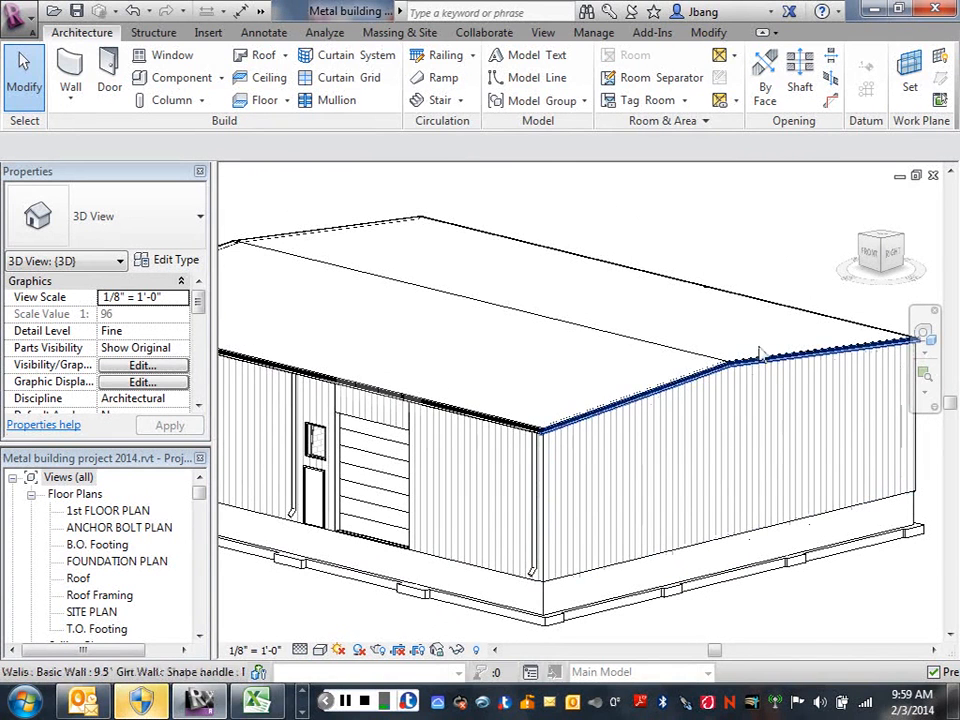
left_click(618, 346)
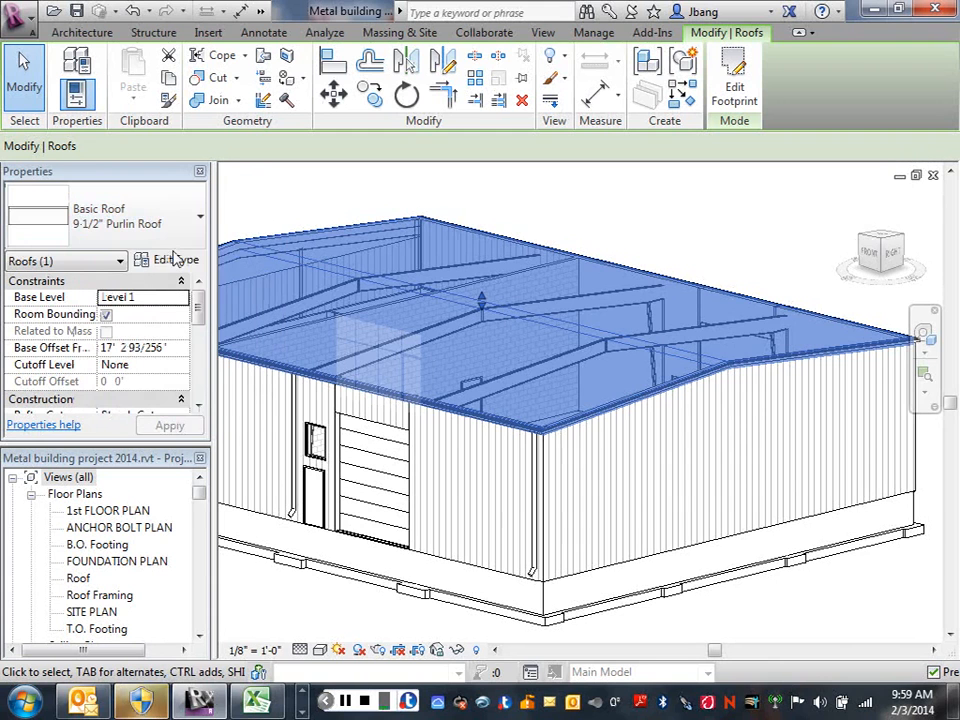
left_click(172, 262)
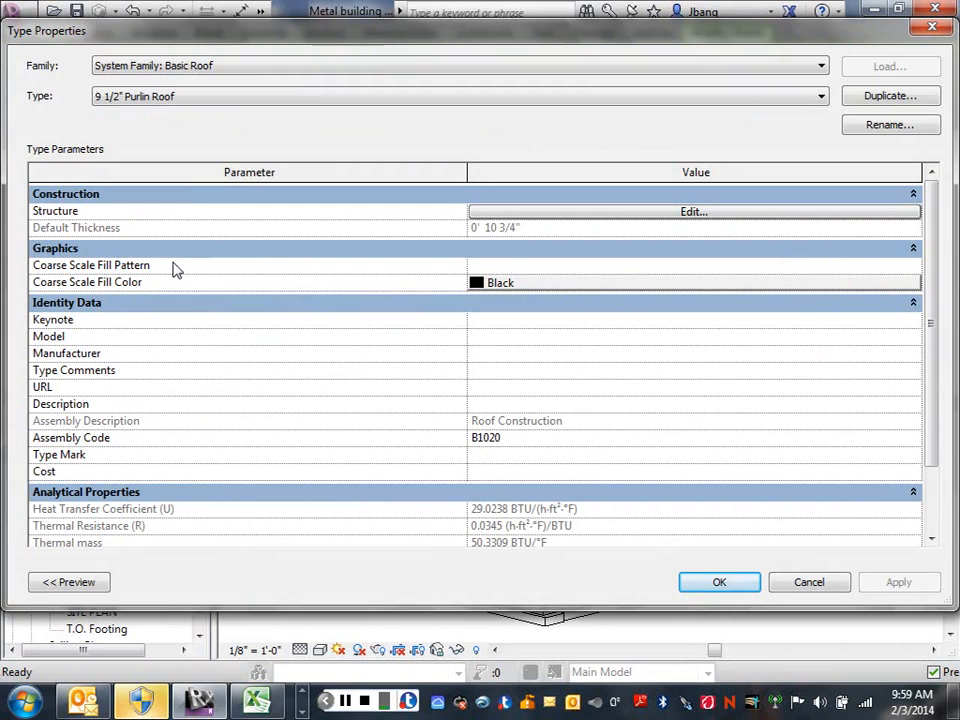
left_click(680, 213)
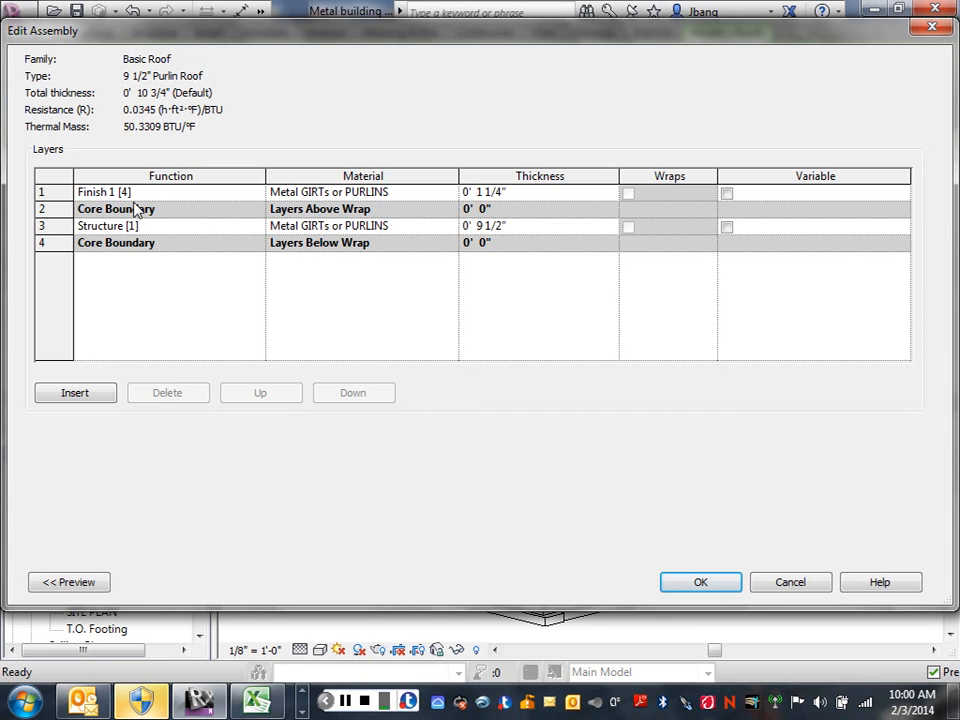
left_click(41, 191)
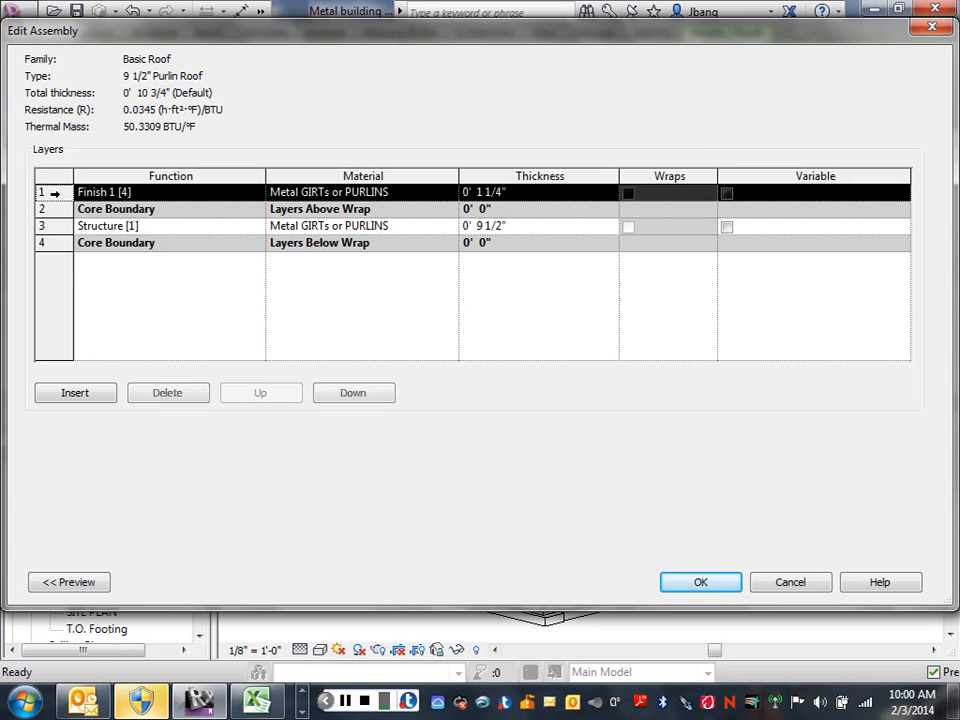
left_click(167, 390)
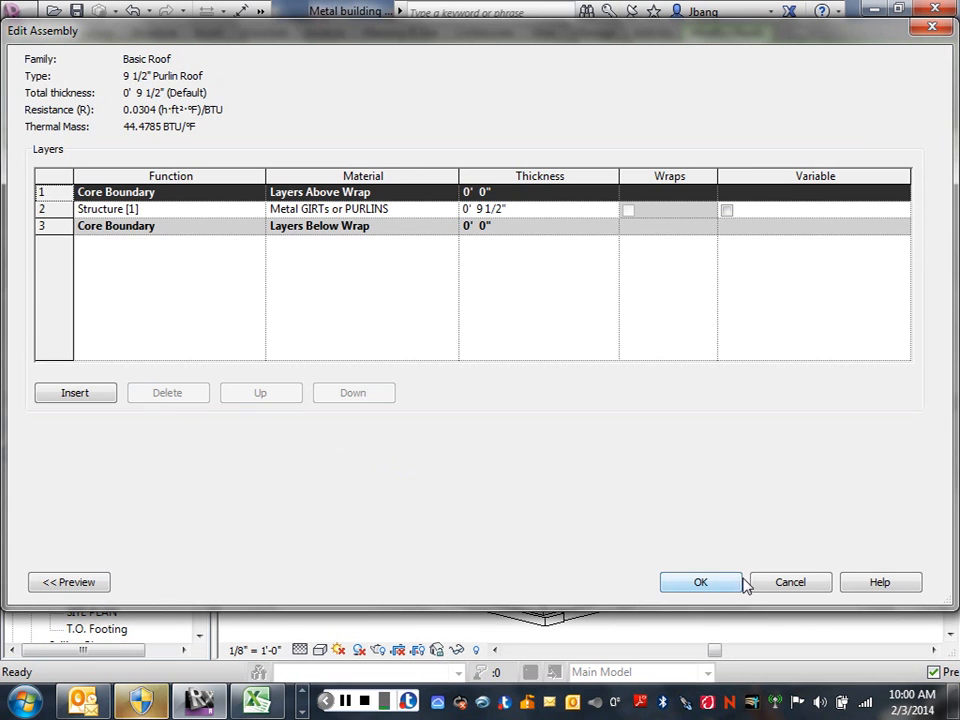
left_click(701, 585)
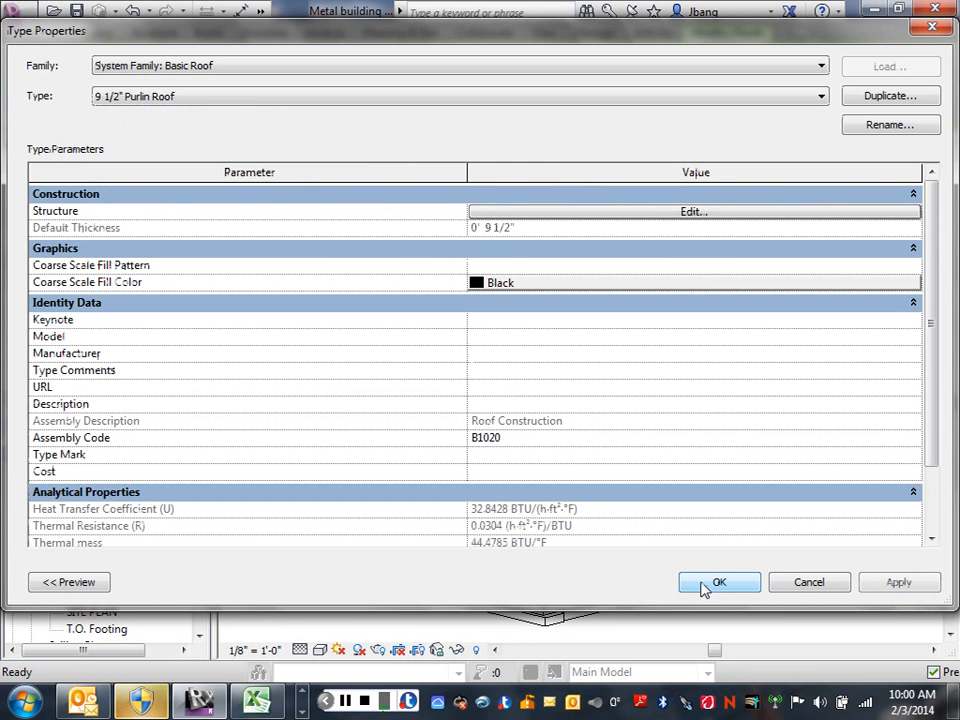
left_click(899, 584)
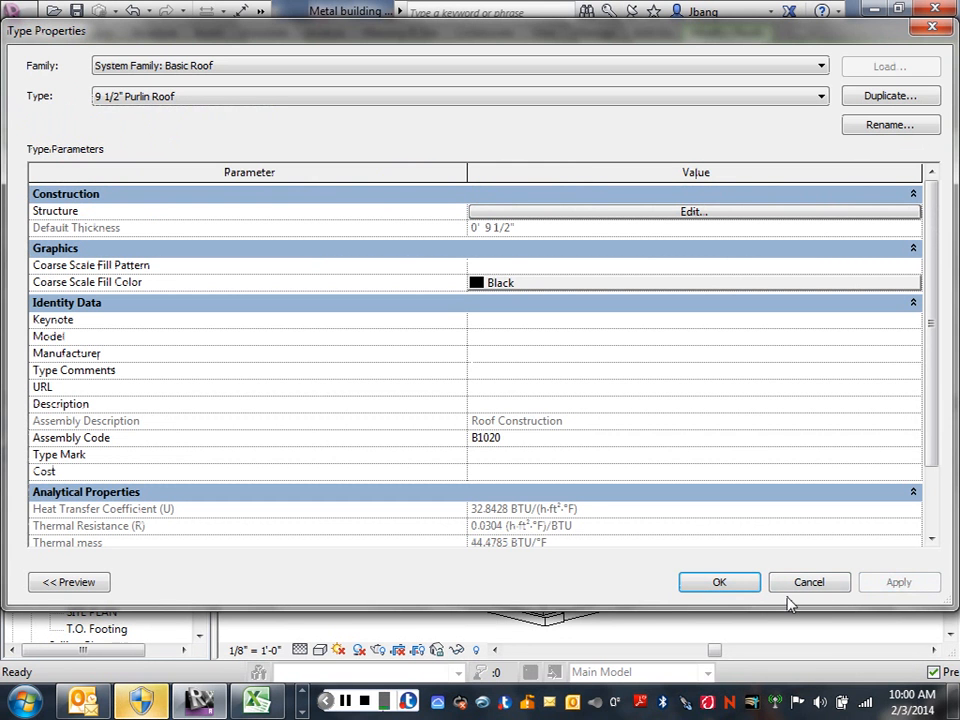
left_click(718, 582)
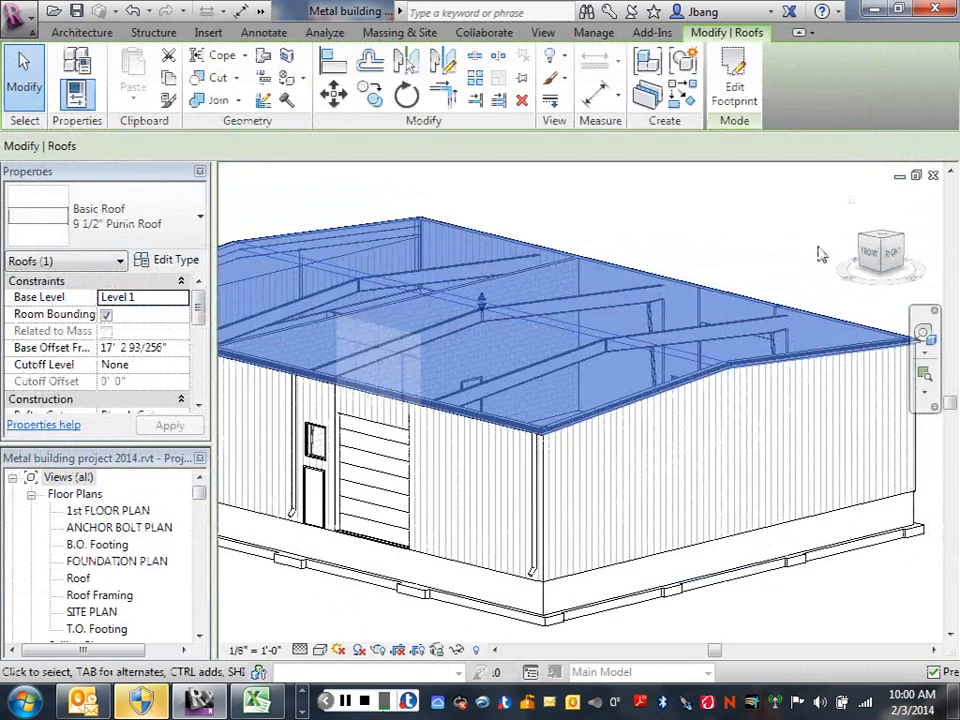
left_click(820, 255)
Examine the roof edge, eave gutter and gable end trim at the building's near corner.
scroll(565, 410, "up", 5)
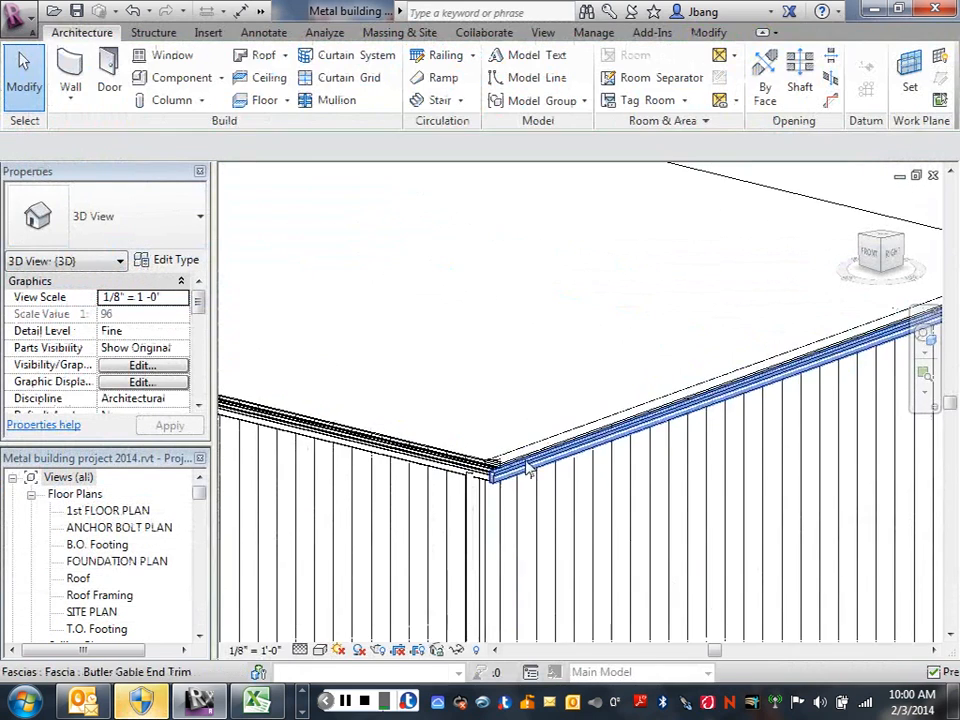
scroll(529, 470, "up", 3)
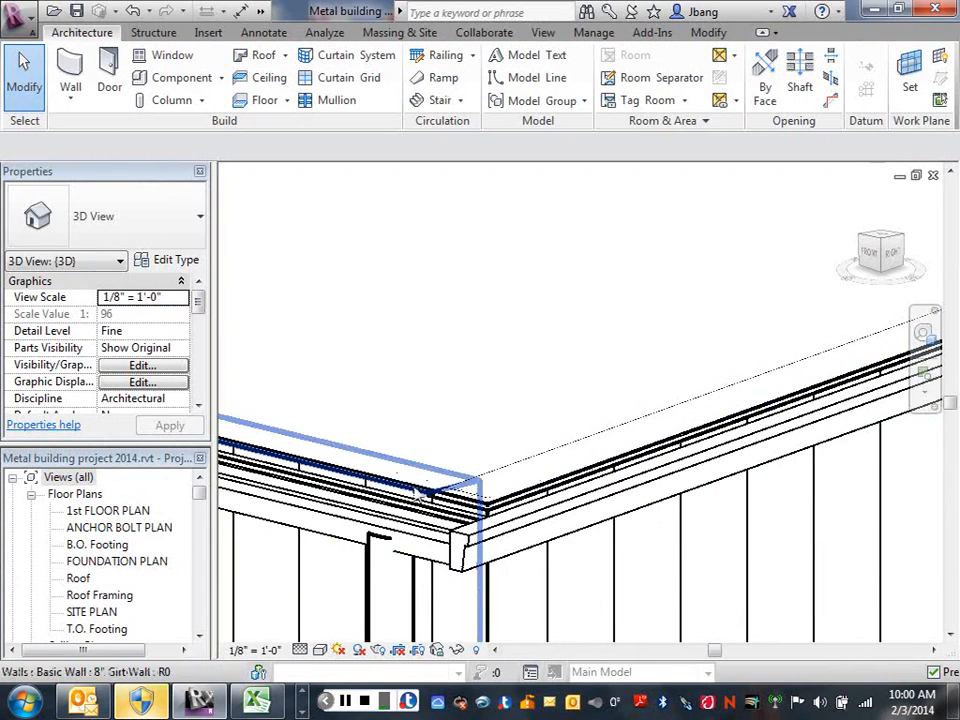
scroll(561, 381, "down", 2)
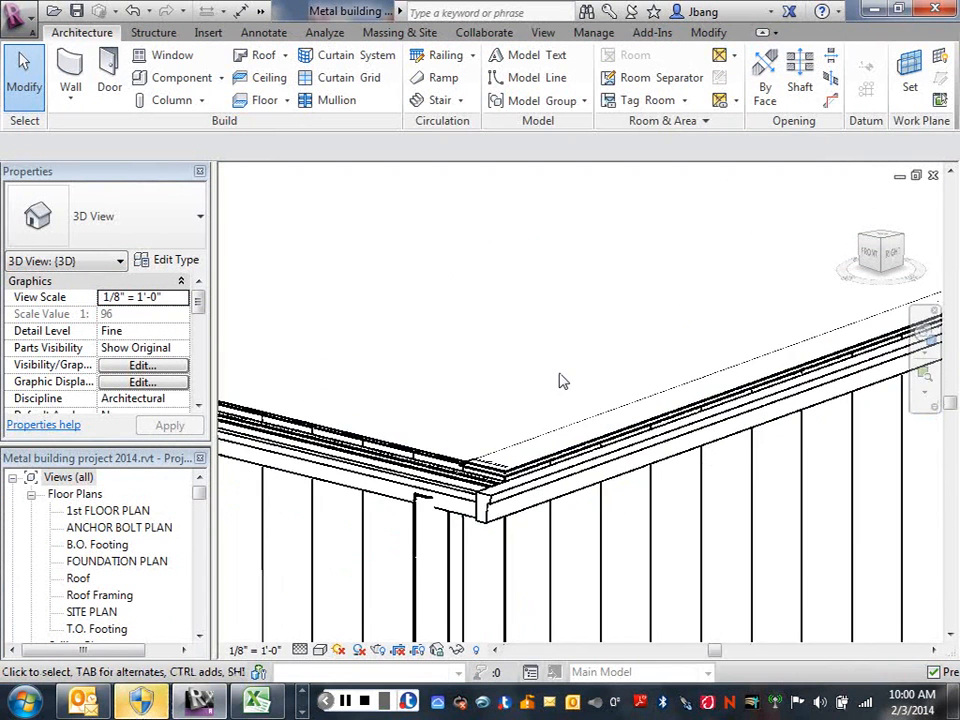
scroll(563, 375, "down", 2)
scroll(563, 375, "down", 5)
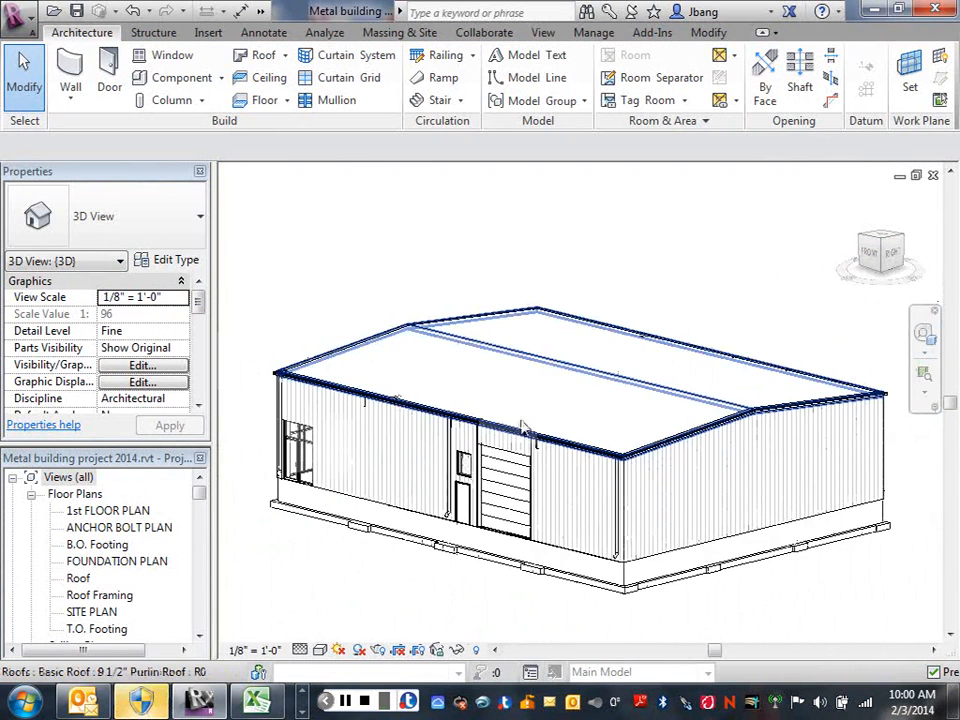
scroll(615, 415, "up", 2)
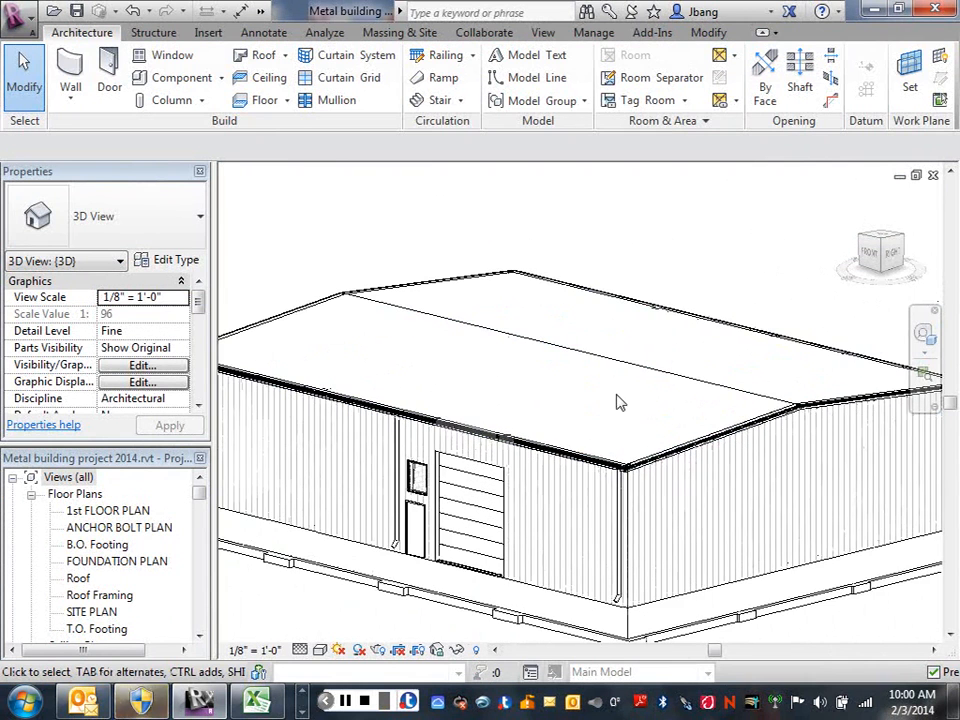
scroll(645, 399, "up", 1)
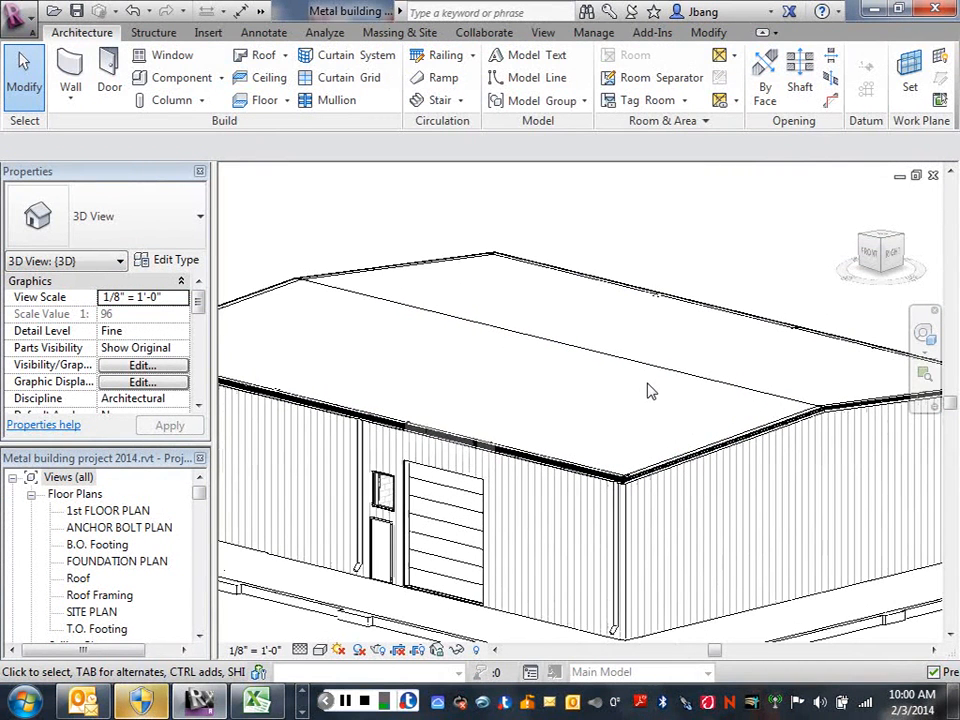
scroll(700, 456, "up", 2)
middle_click_drag(700, 400, 583, 354)
scroll(583, 354, "up", 4)
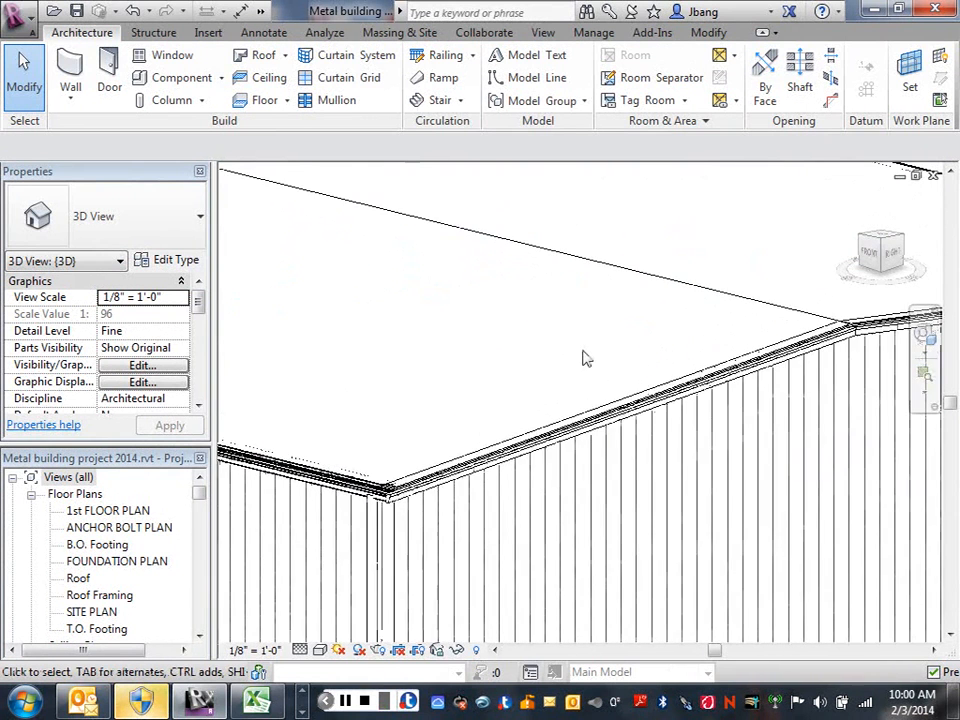
scroll(583, 354, "up", 1)
middle_click_drag(476, 416, 477, 350)
scroll(477, 350, "down", 2)
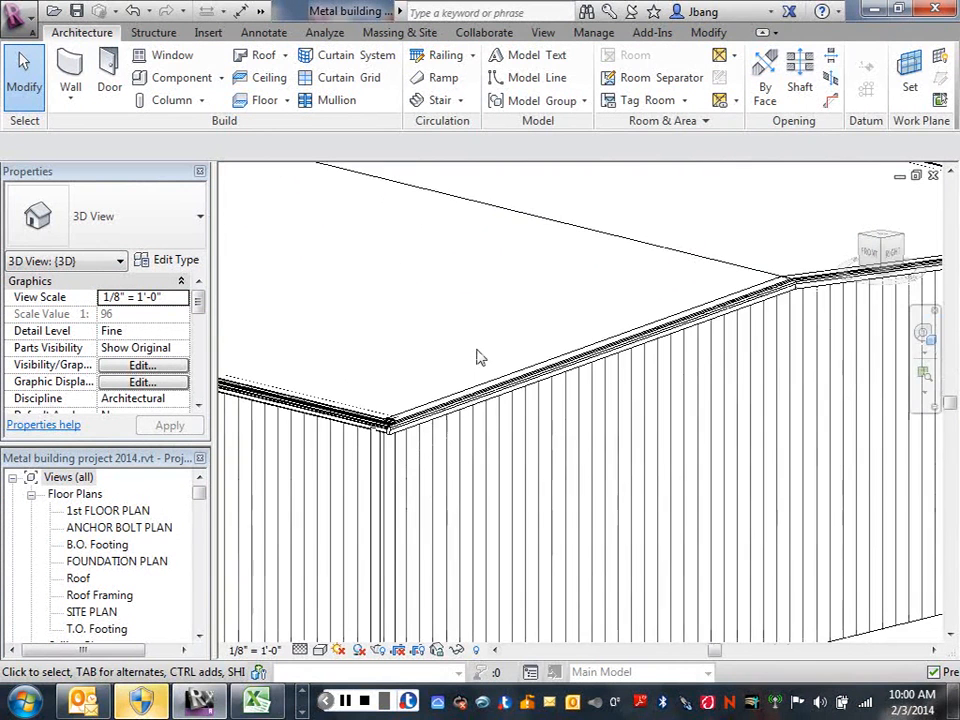
scroll(477, 357, "down", 1)
scroll(550, 388, "up", 1)
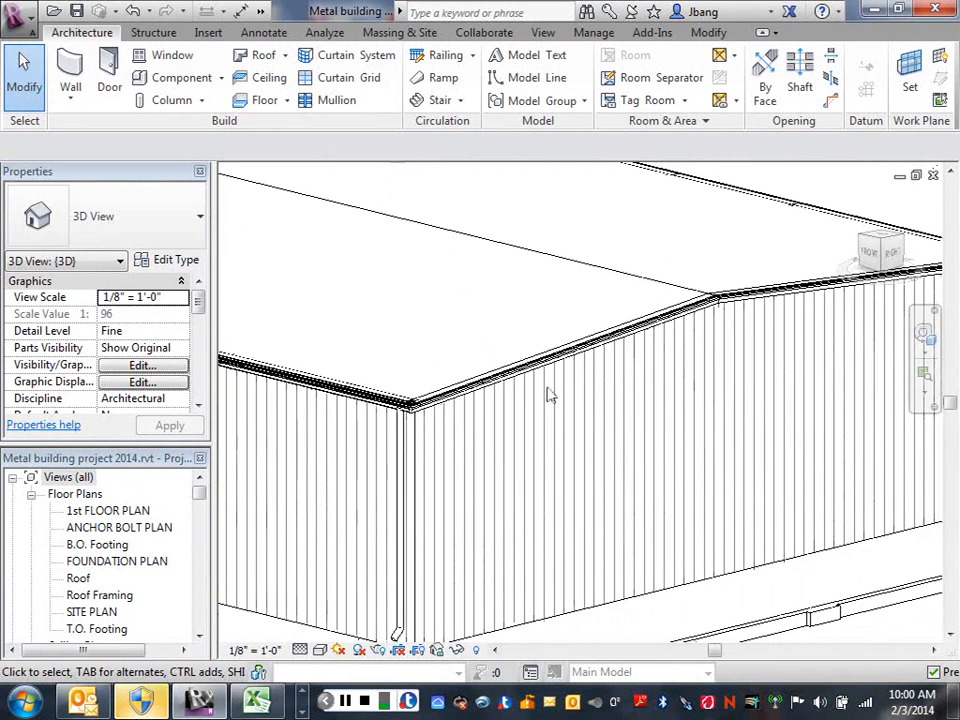
scroll(548, 393, "down", 1)
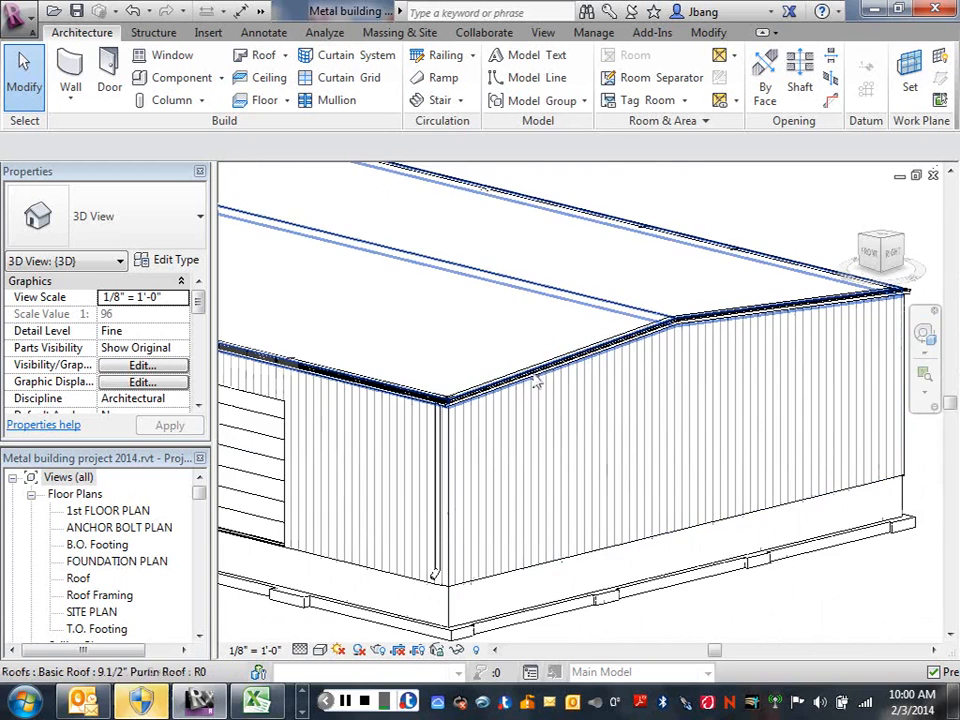
scroll(425, 410, "up", 2)
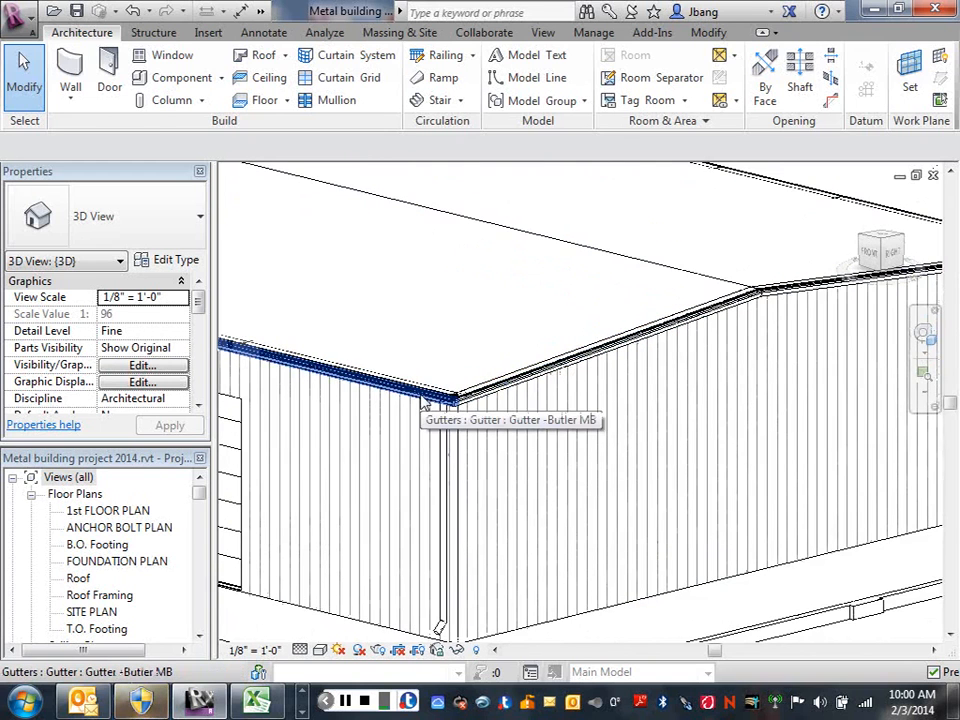
Hide the Gutter -Butler MB element along the front eave in the 3D view.
left_click(423, 400)
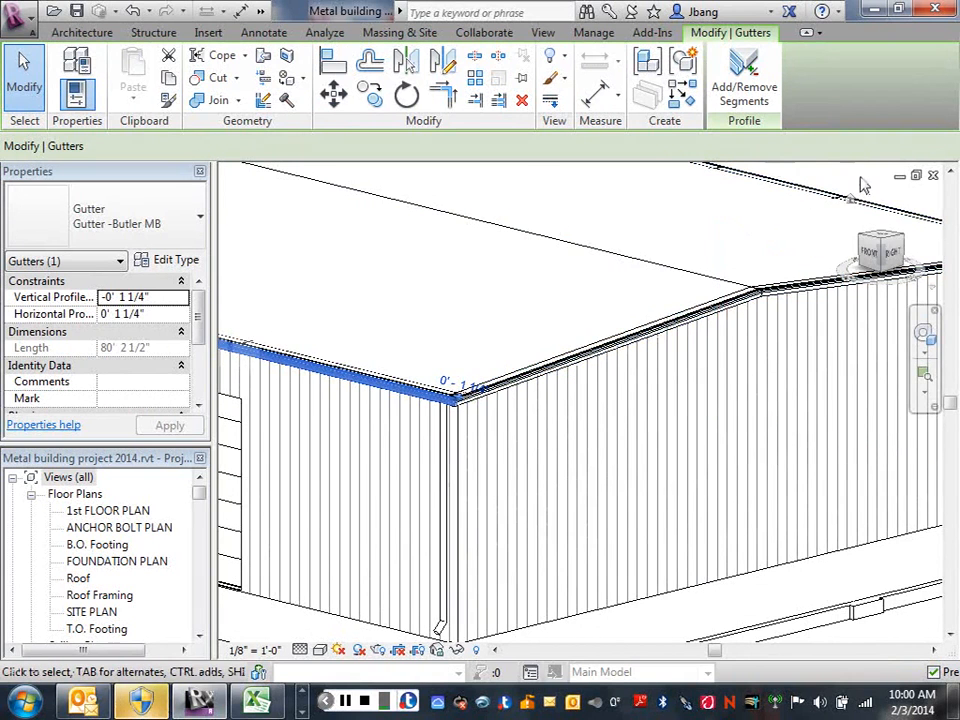
scroll(865, 185, "down", 5)
middle_click_drag(831, 189, 738, 375)
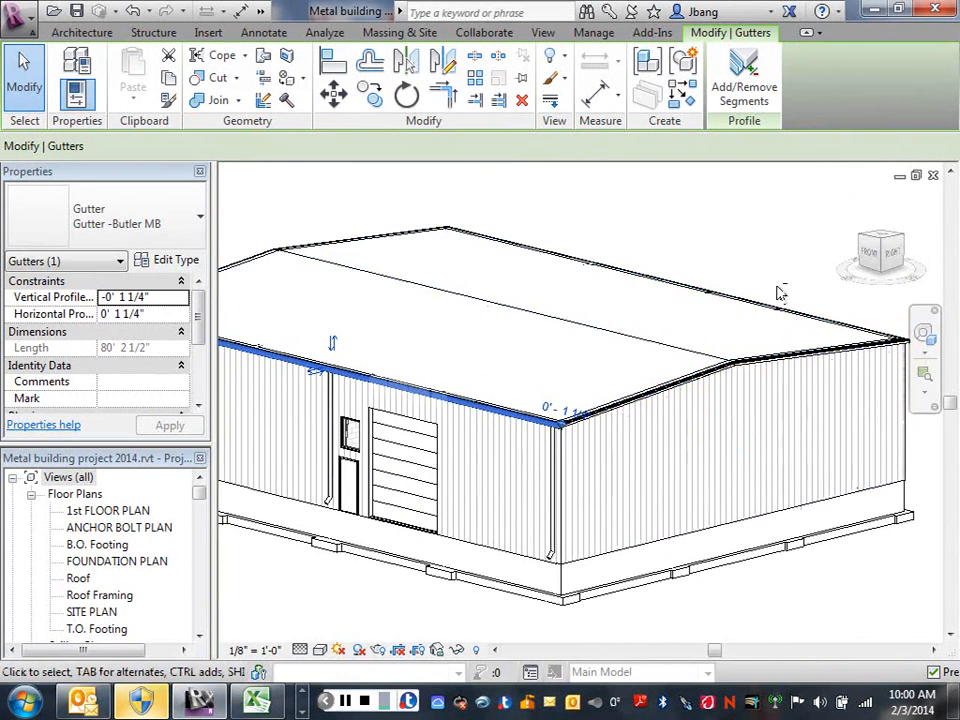
scroll(595, 440, "up", 2)
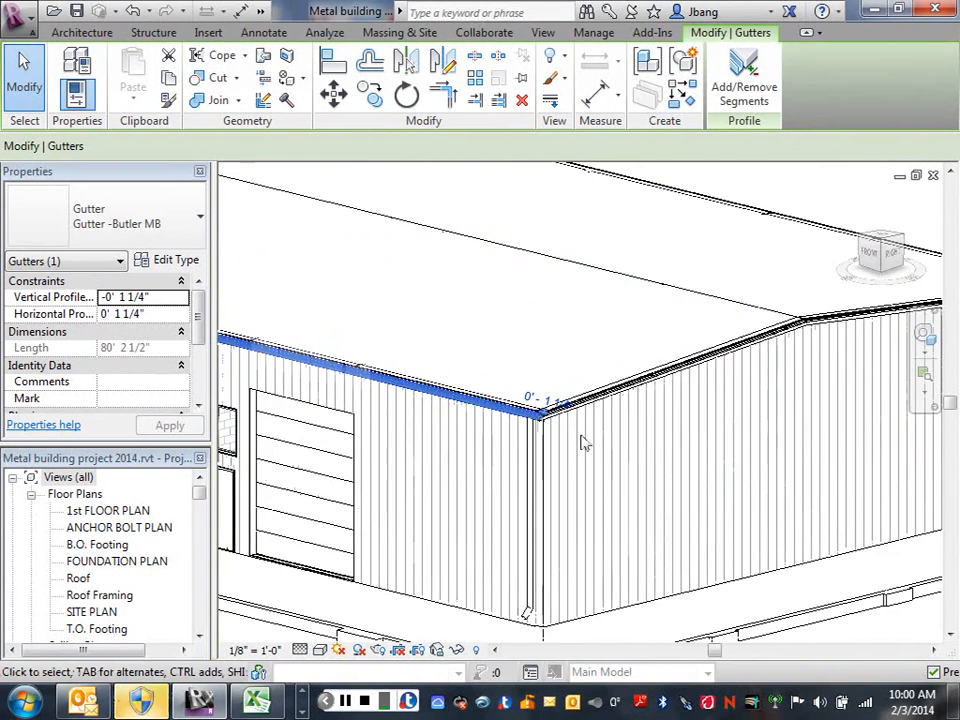
right_click(556, 328)
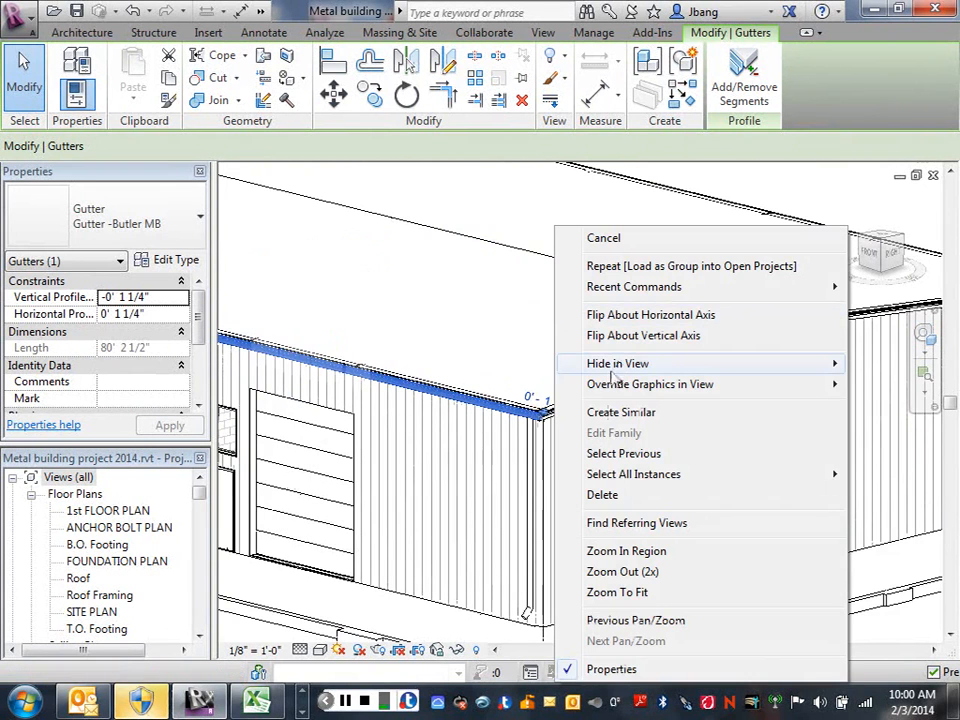
mouse_move(626, 370)
left_click(482, 384)
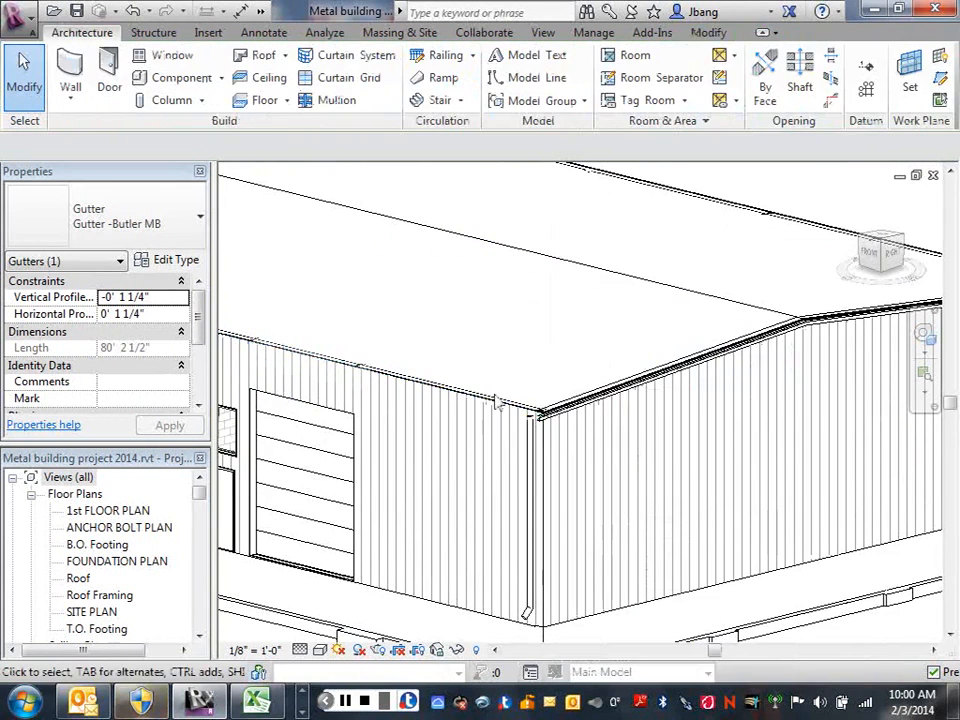
Hide the Butler Gable End Trim fascia element along the near gable end in the 3D view.
right_click(588, 413)
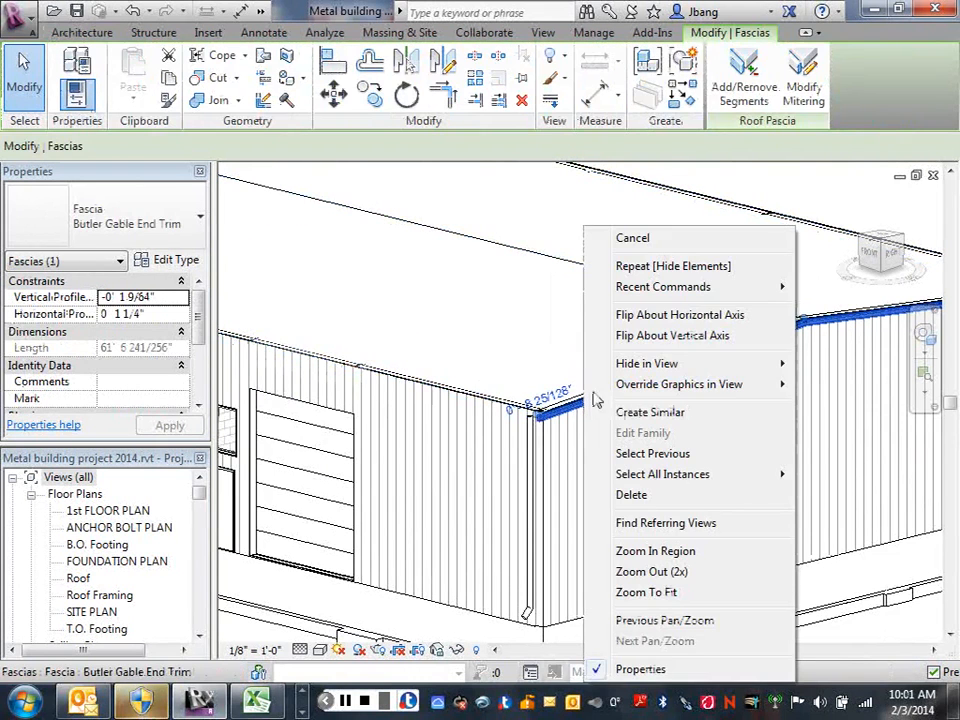
mouse_move(646, 363)
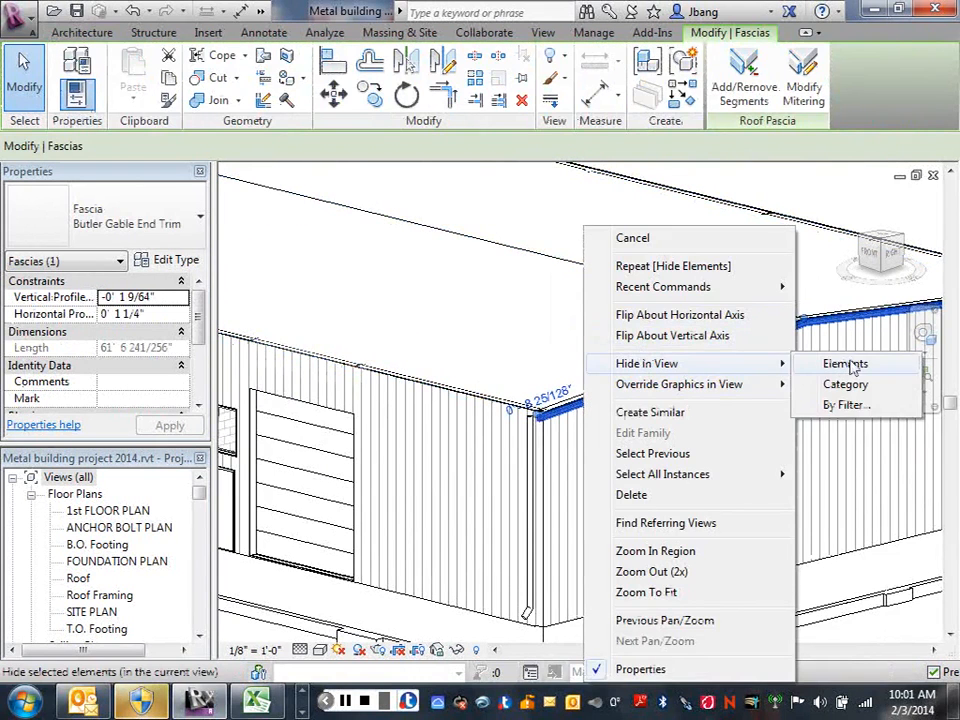
left_click(845, 365)
Examine the bare roof edge along the gable end, from the near eave corner to the ridge.
middle_click_drag(600, 424, 531, 523)
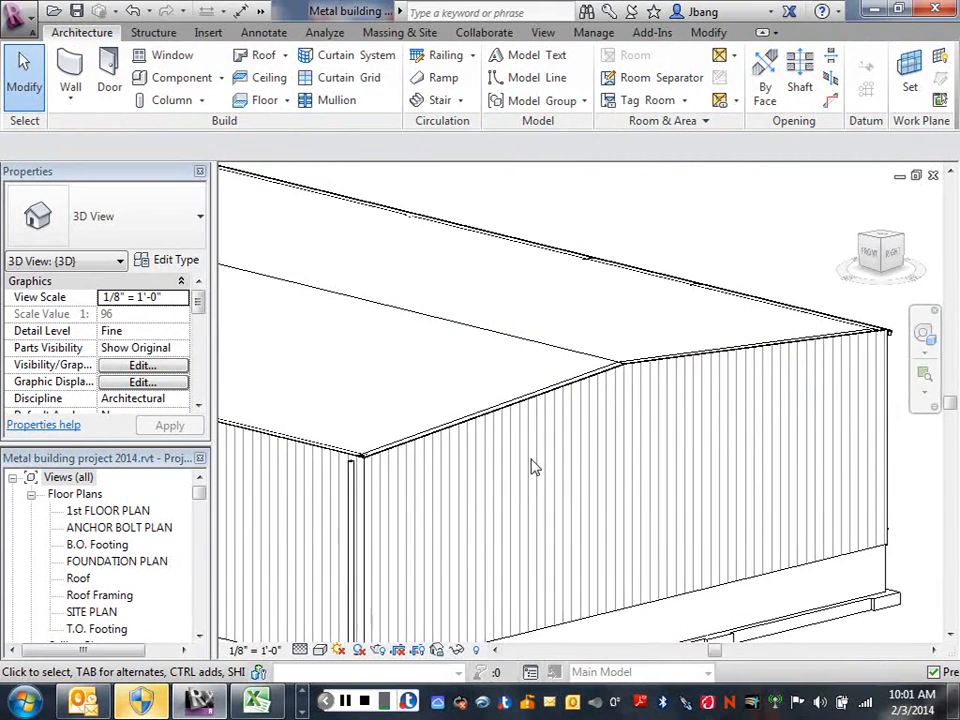
scroll(508, 396, "up", 1)
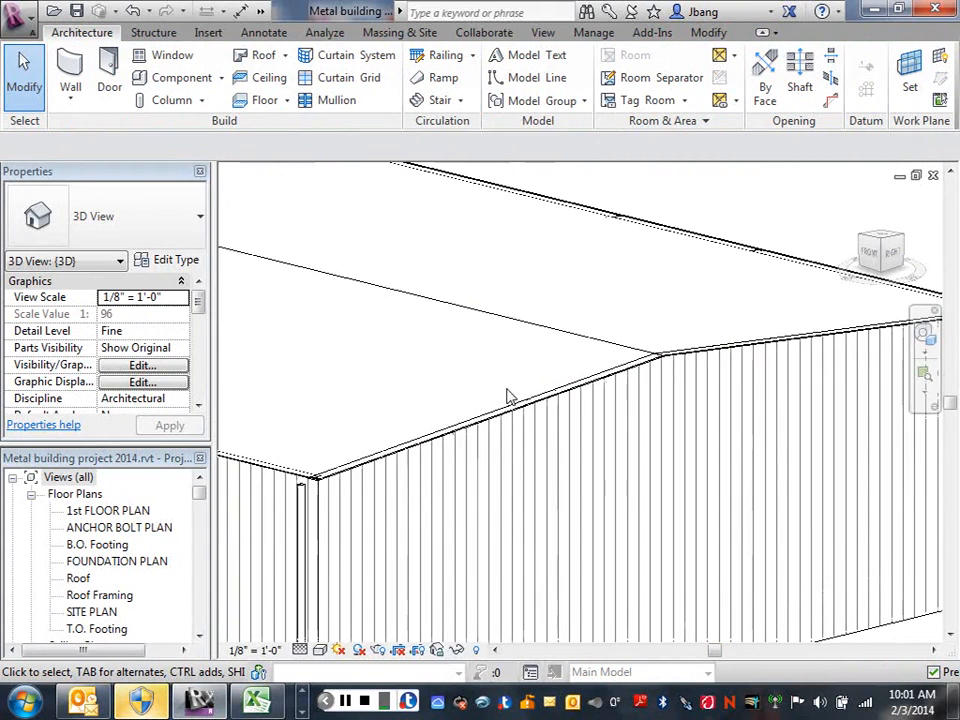
scroll(508, 396, "up", 2)
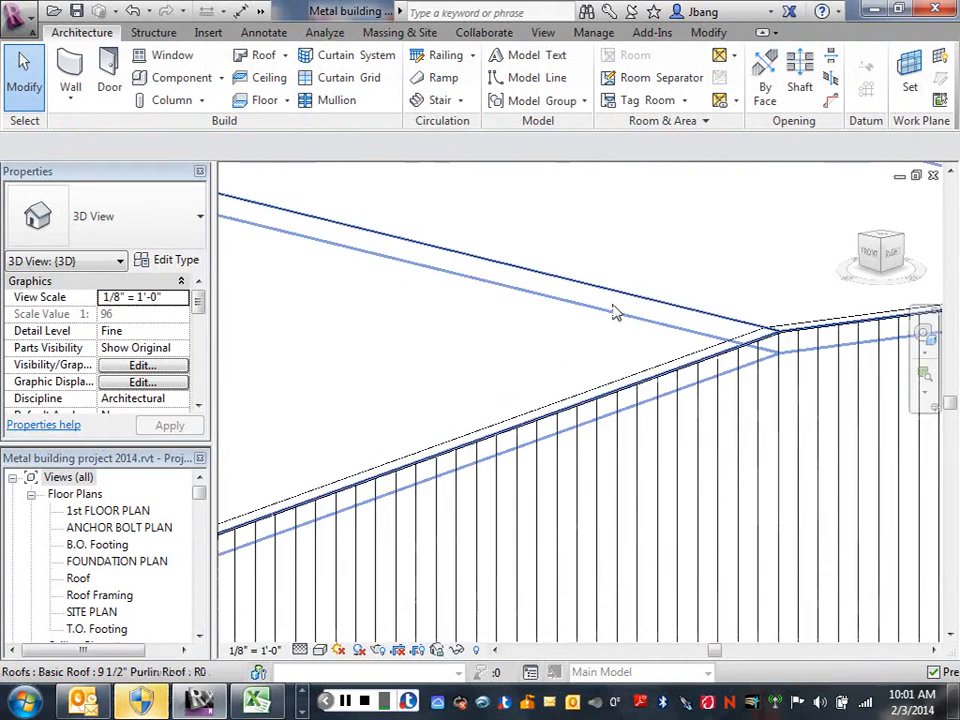
scroll(602, 343, "down", 2)
scroll(467, 454, "down", 3)
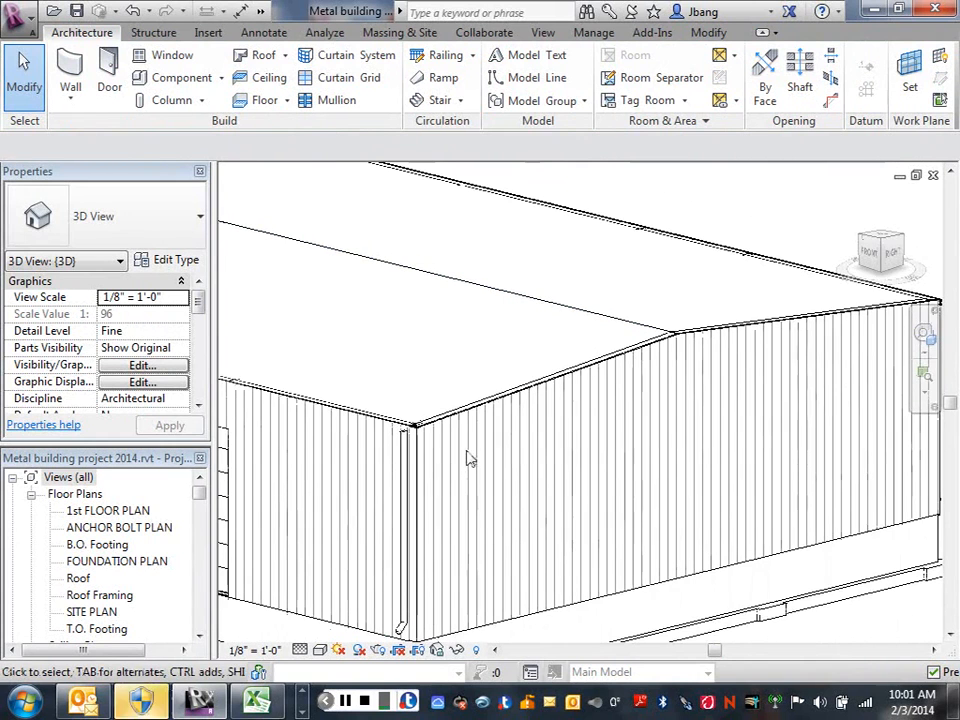
scroll(502, 445, "up", 2)
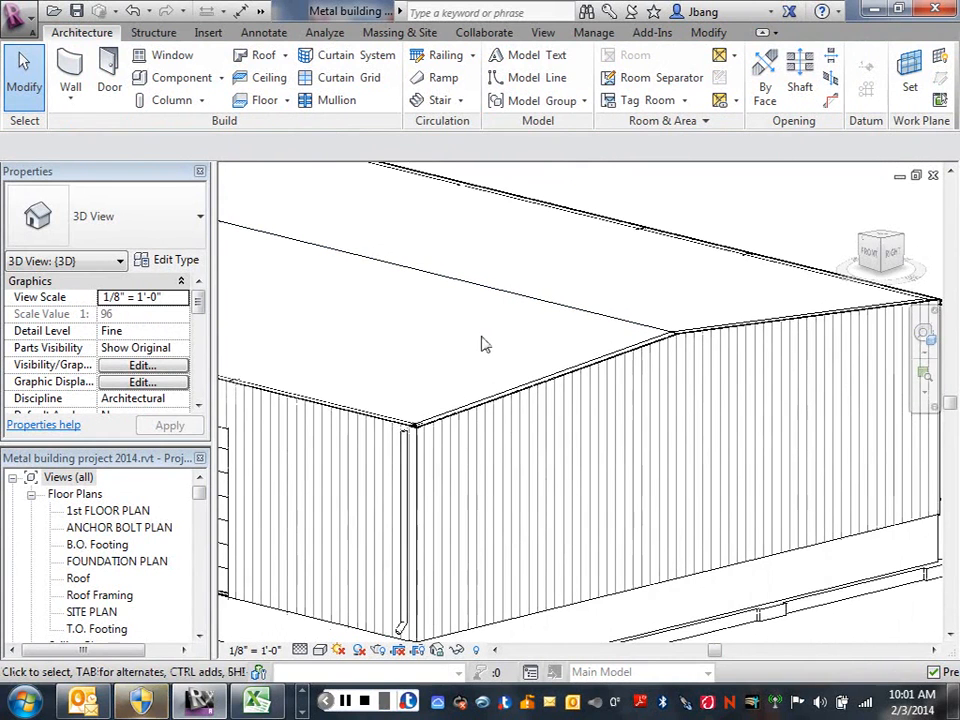
scroll(491, 349, "down", 1)
middle_click_drag(497, 351, 509, 328)
scroll(497, 320, "up", 1)
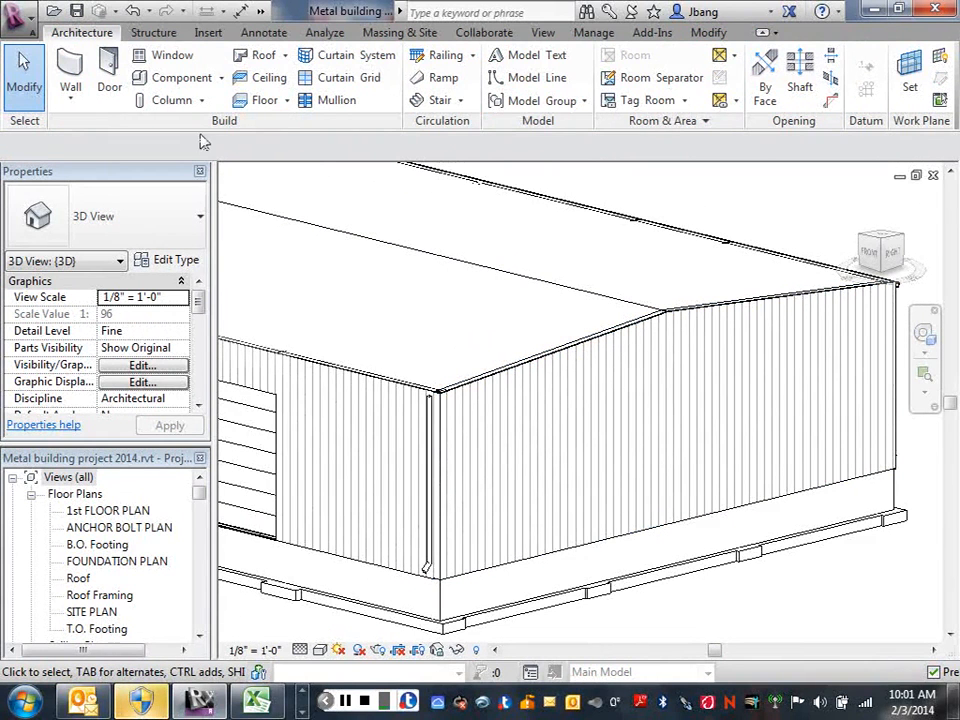
Start an in-place model component in the Roofs family category.
left_click(223, 78)
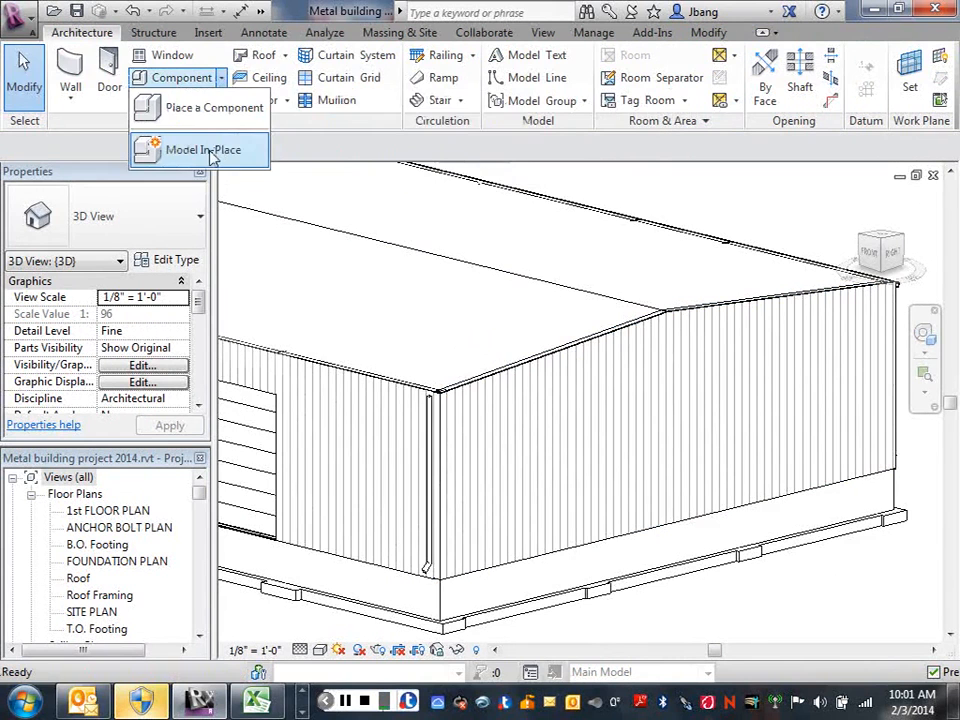
left_click(210, 151)
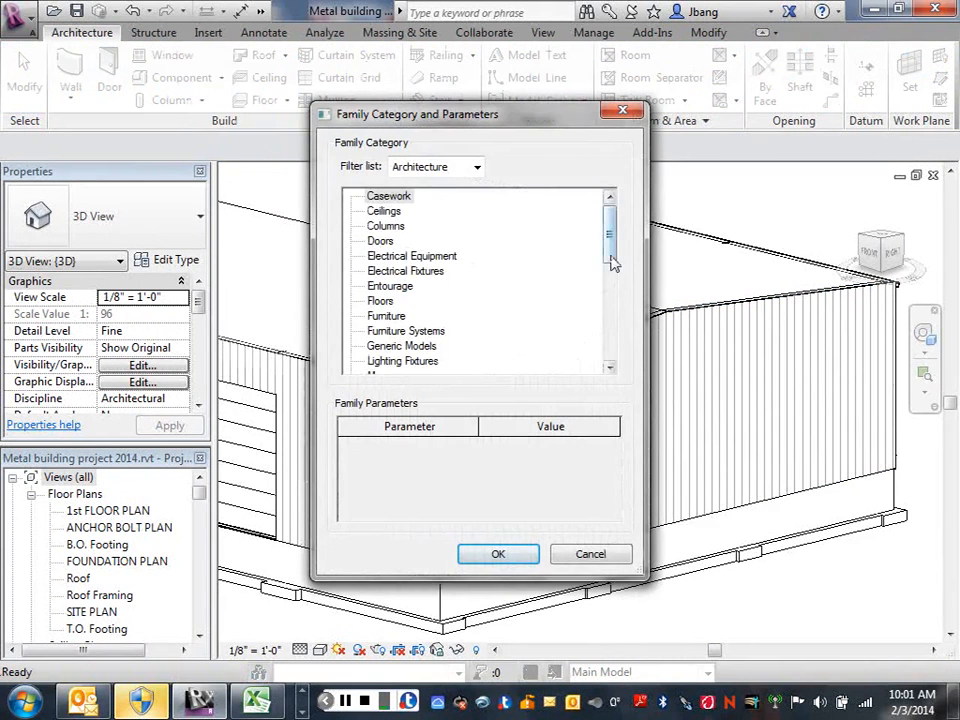
left_click_drag(613, 262, 609, 326)
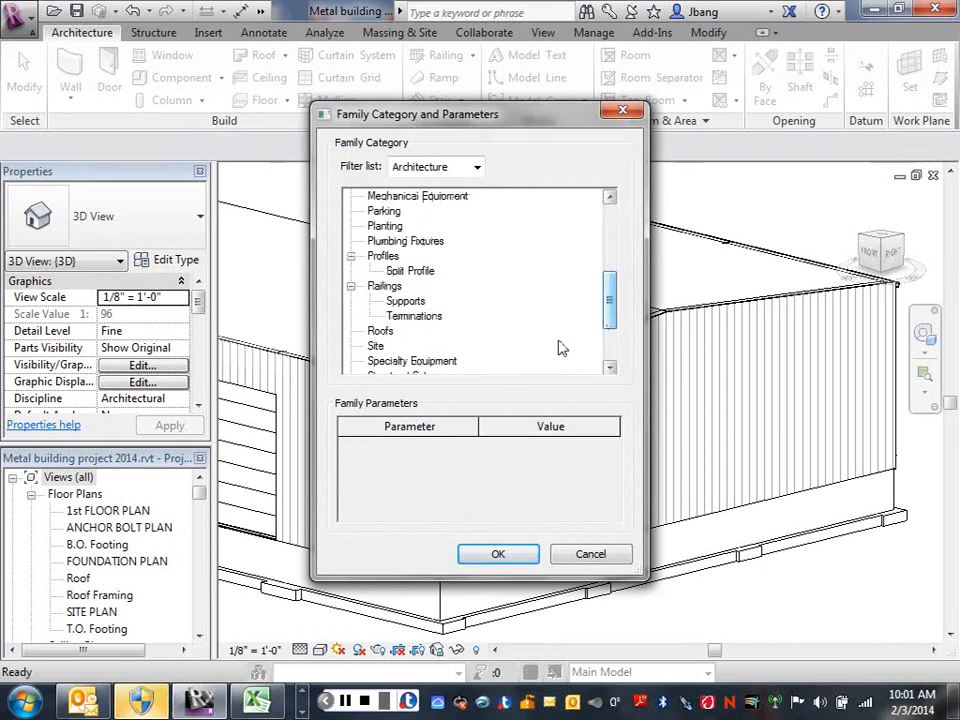
double_click(384, 331)
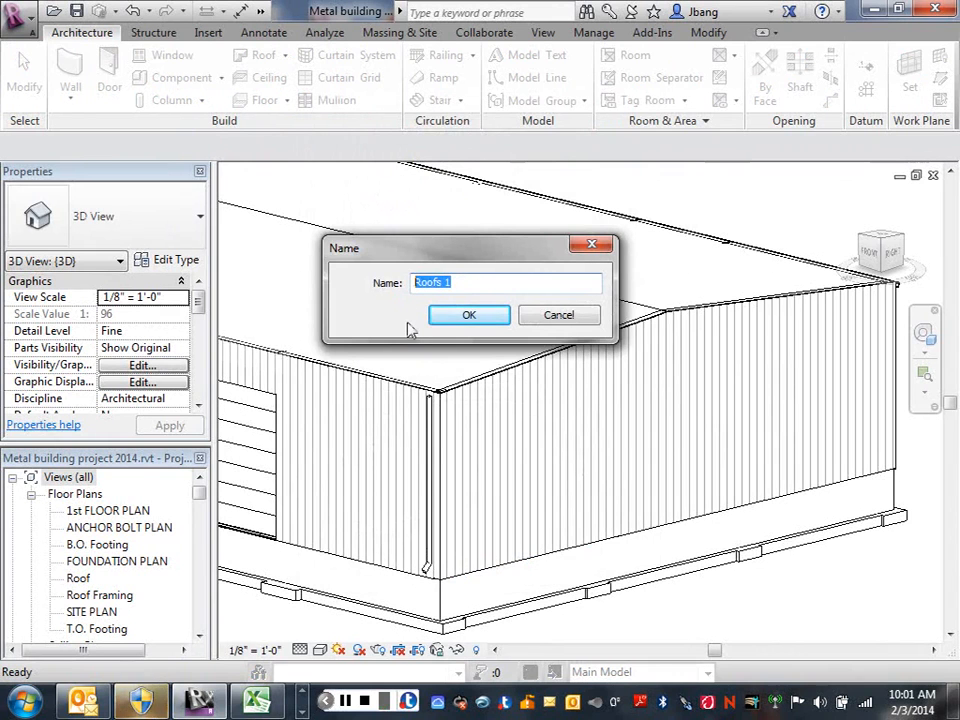
Name the in-place roof family MR24 Standing Seam Roof Panel and confirm the name.
type("MR")
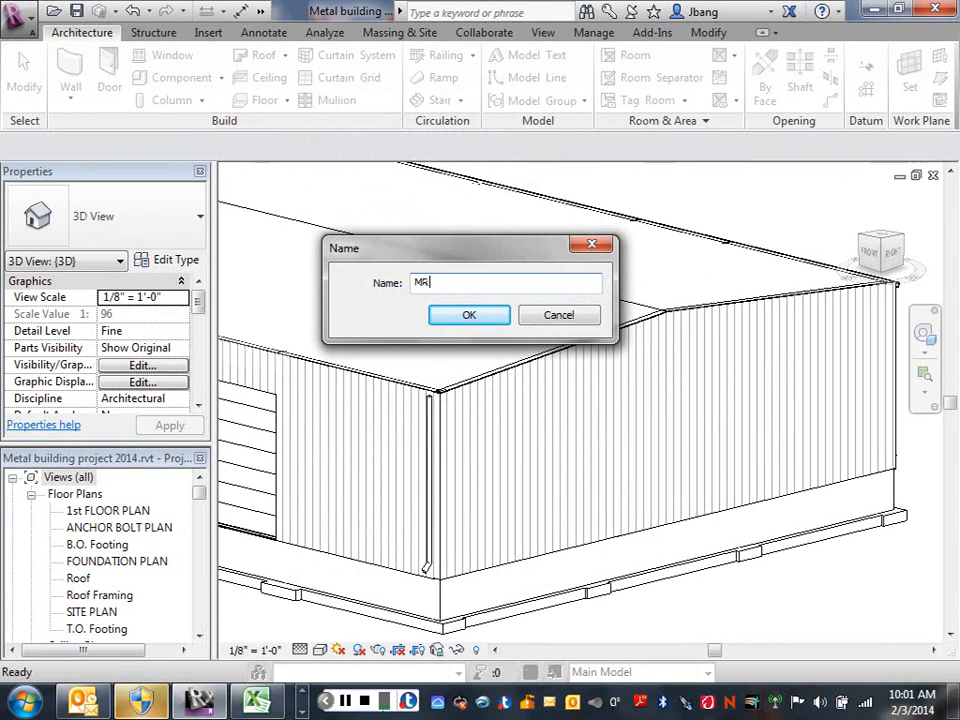
type("L4")
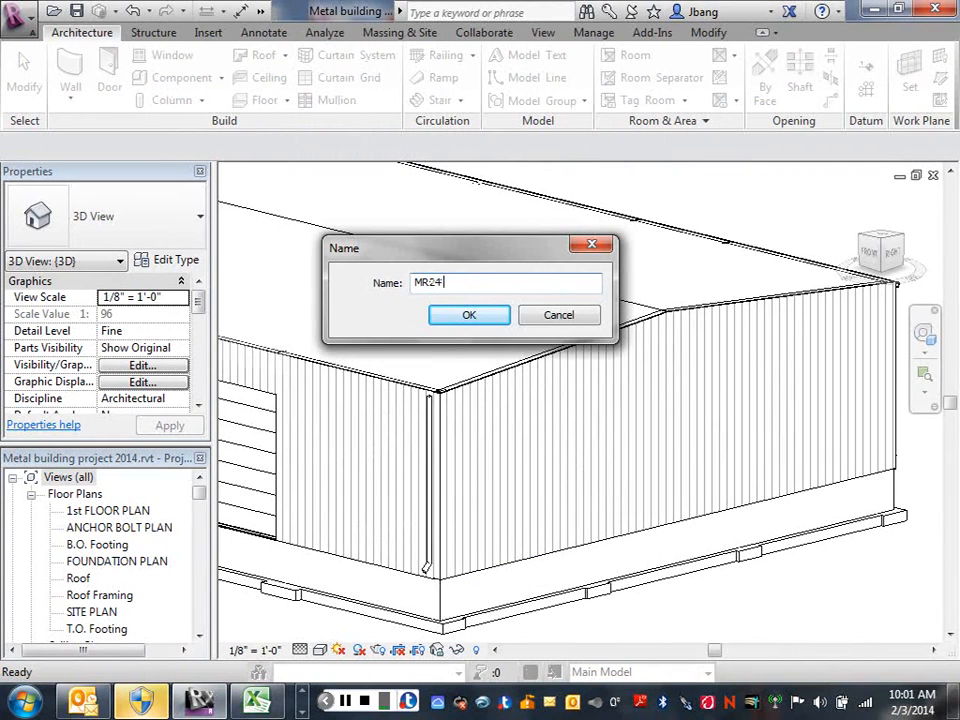
type(" Start")
type("din")
type("g Sea")
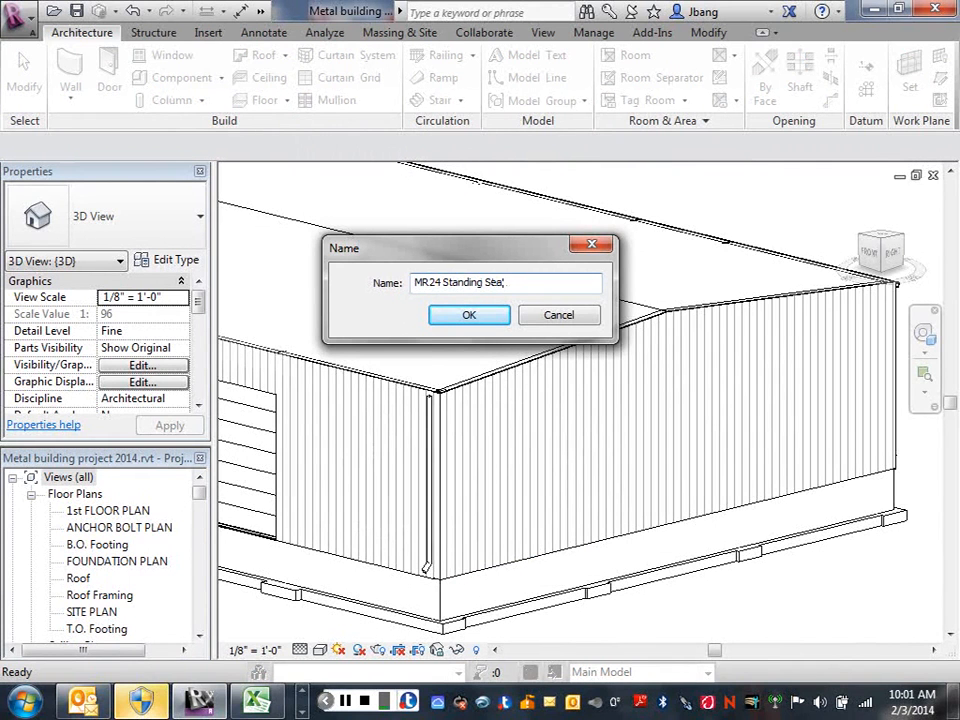
type("m Roof")
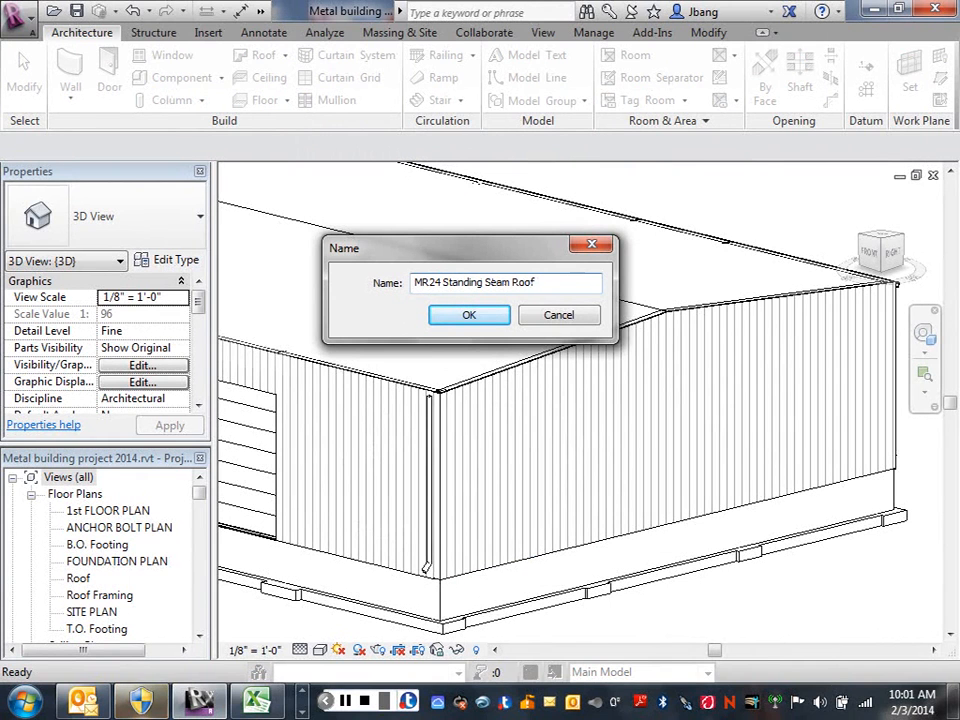
type(" Panel")
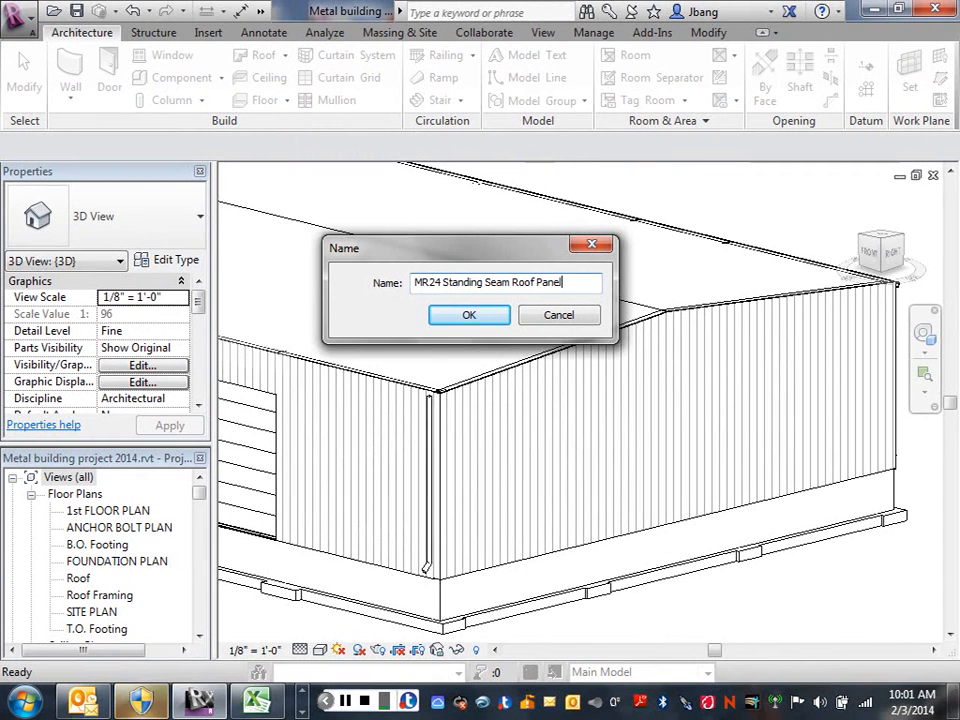
left_click(481, 318)
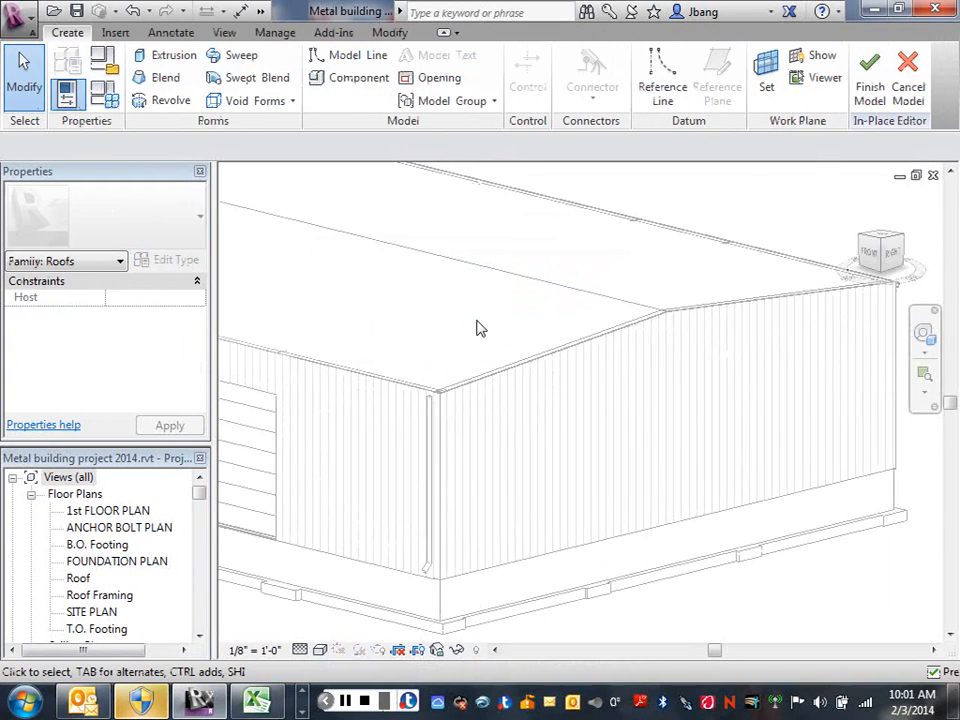
Start a solid sweep and set its work plane by picking the face of the 9.5" Girt Wall at the gable end.
left_click(240, 60)
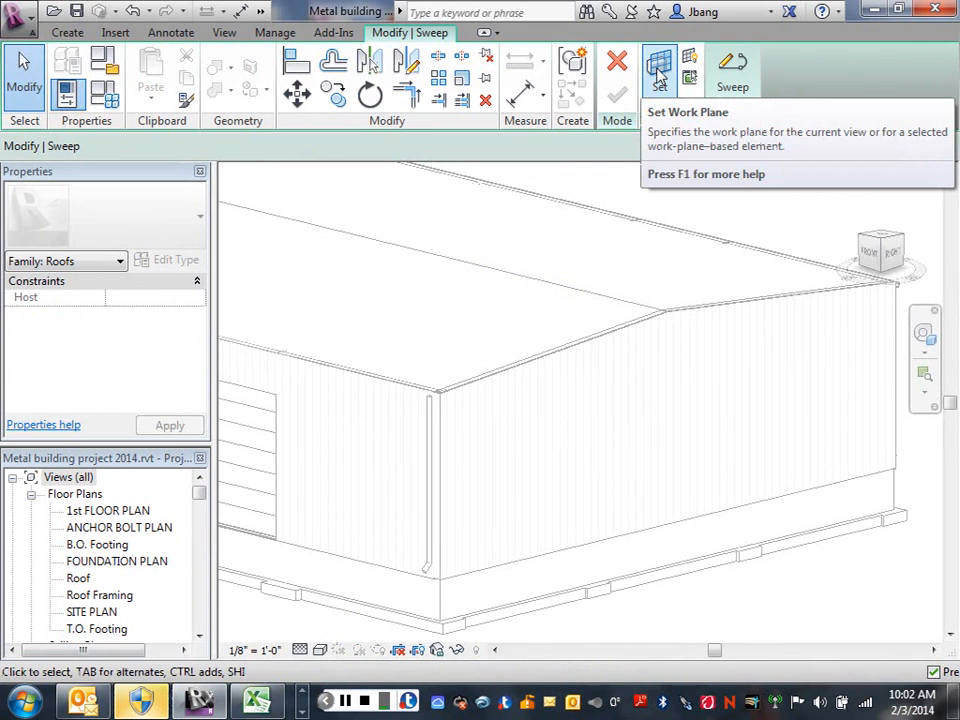
left_click(659, 75)
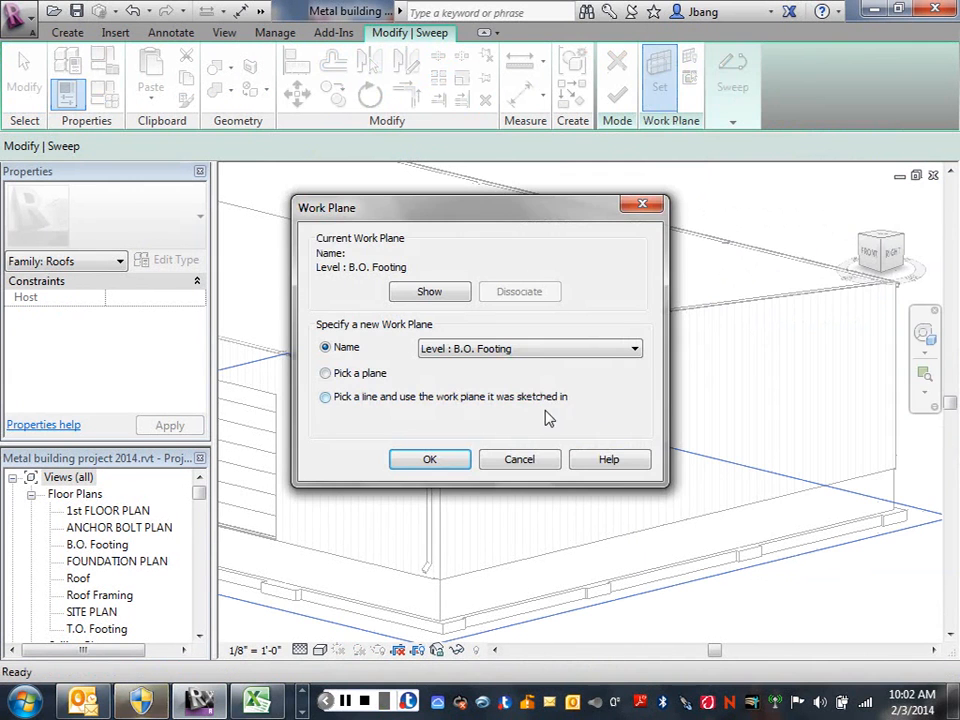
left_click(325, 373)
left_click(430, 460)
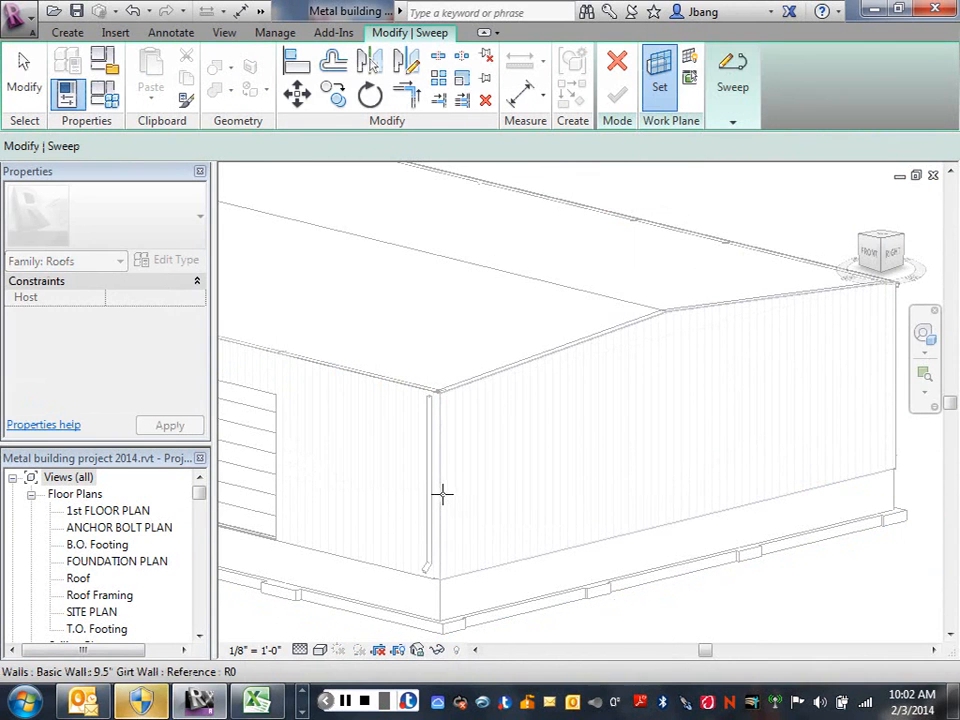
left_click(442, 496)
key("l")
key("i")
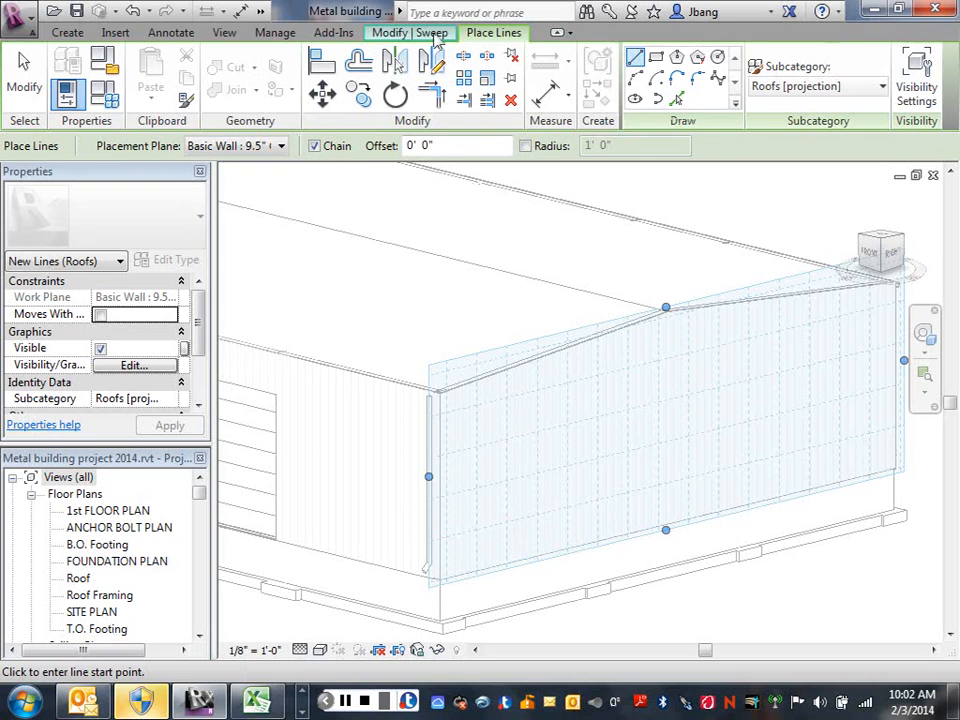
left_click(432, 34)
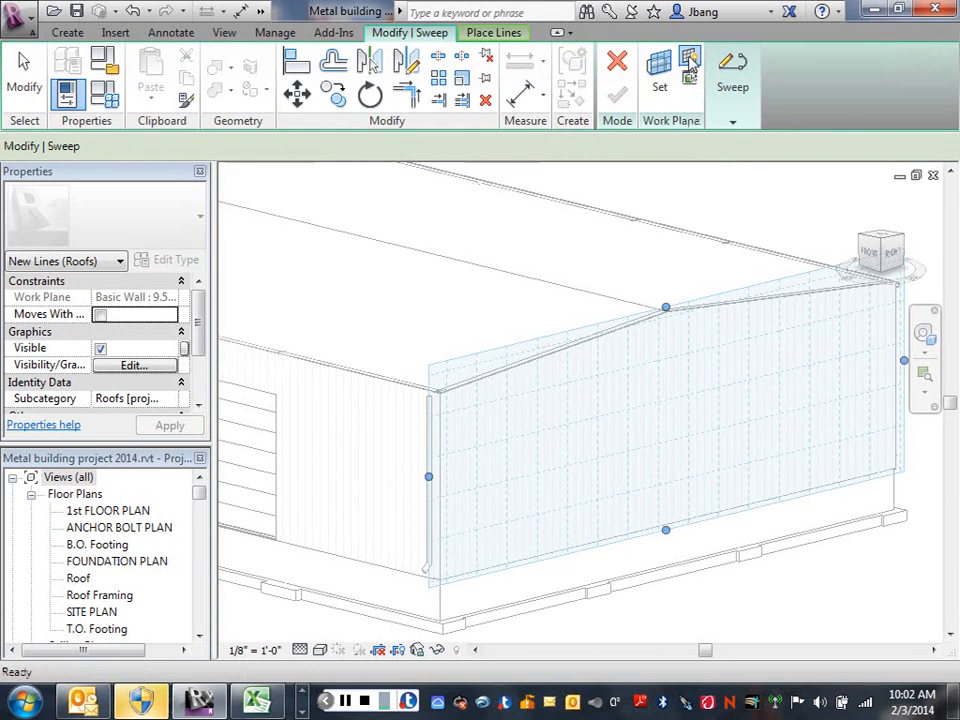
left_click(689, 59)
left_click(689, 60)
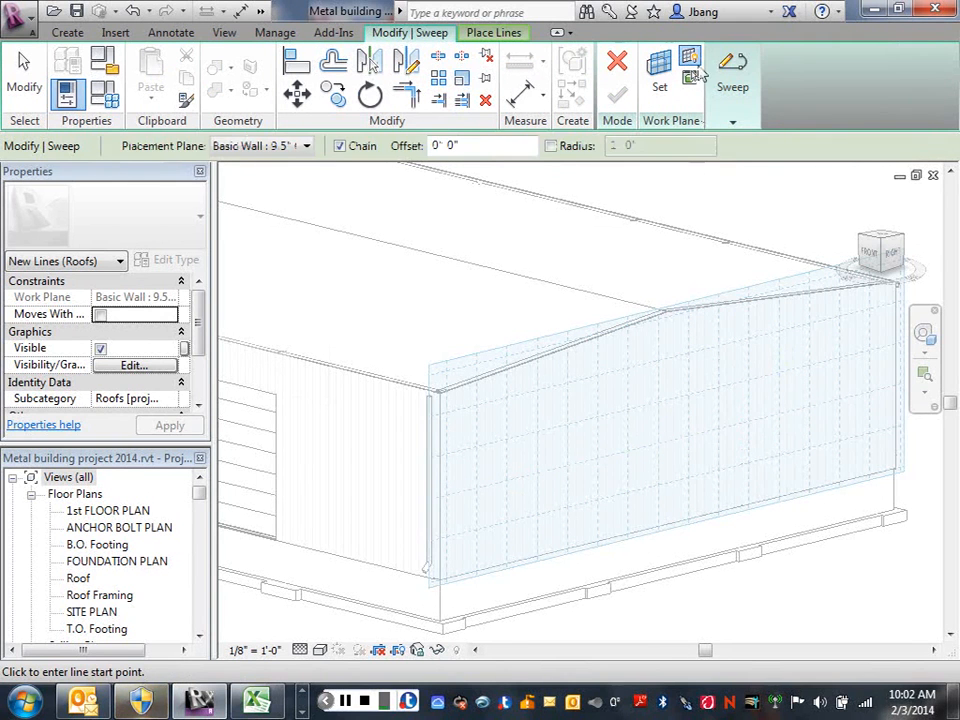
left_click(690, 60)
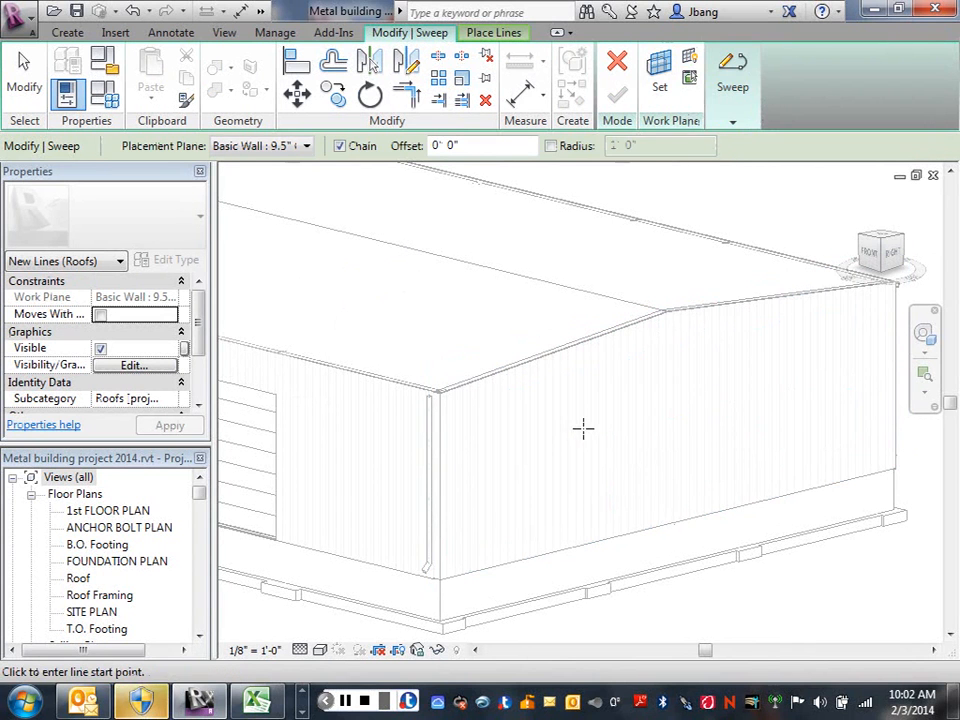
Sketch the sweep path's first line from the gable wall's near eave corner up to the ridge endpoint.
left_click(736, 124)
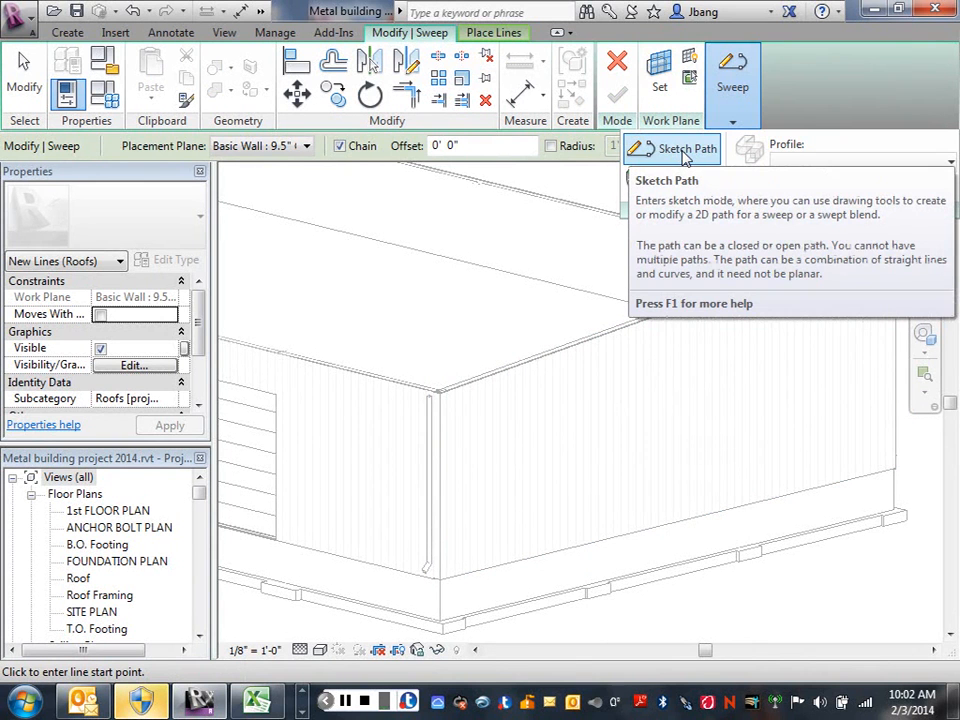
left_click(685, 152)
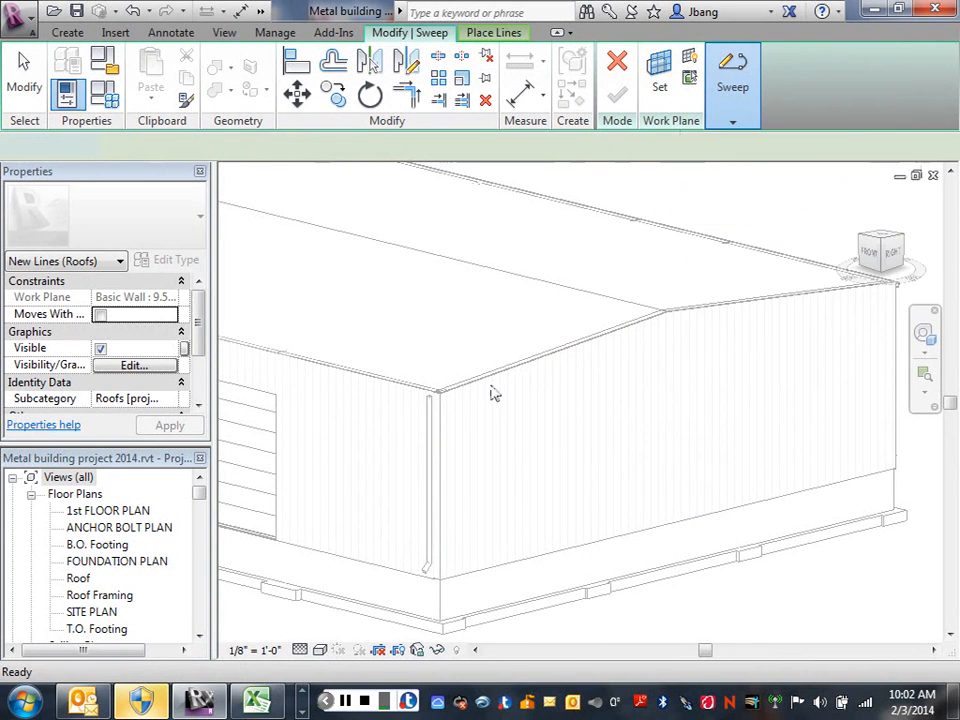
scroll(439, 399, "up", 2)
scroll(439, 399, "up", 4)
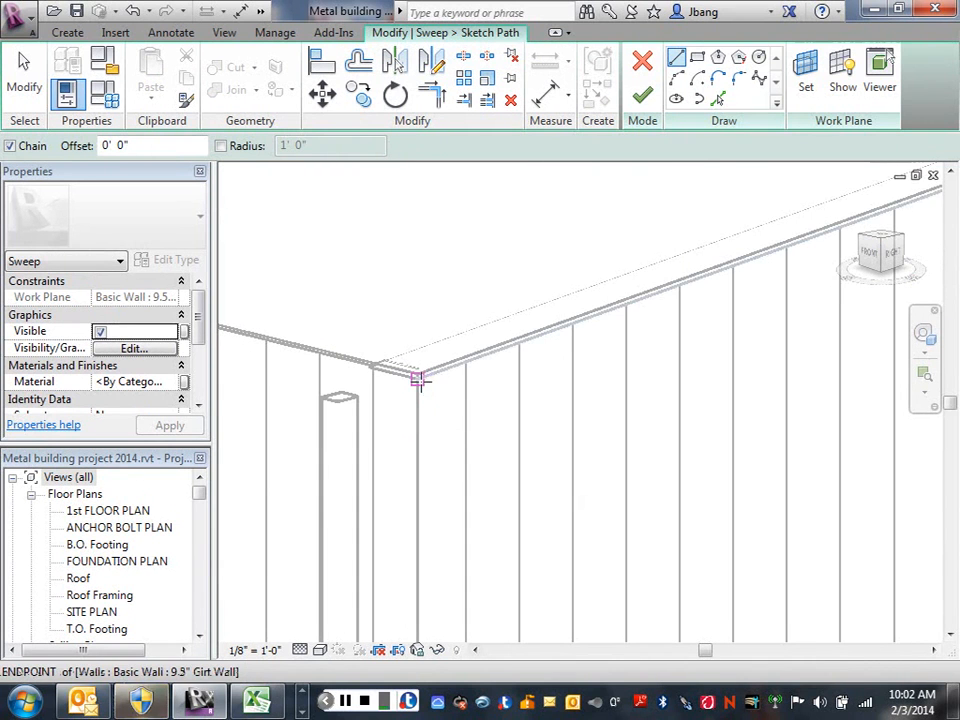
left_click(420, 379)
scroll(671, 300, "down", 4)
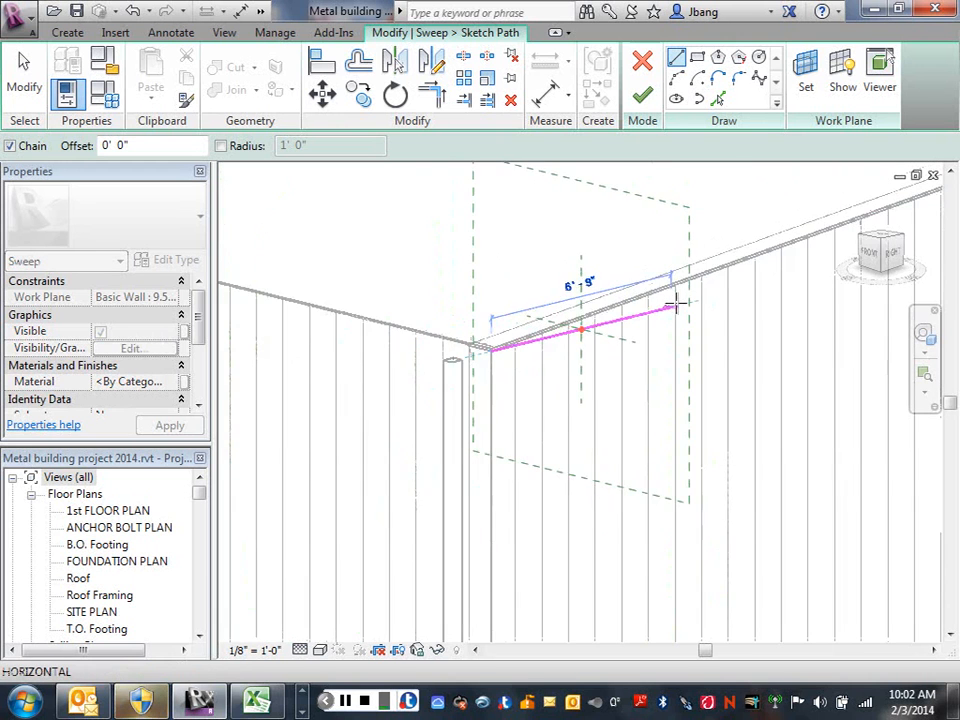
scroll(777, 302, "down", 2)
middle_click_drag(779, 302, 396, 358)
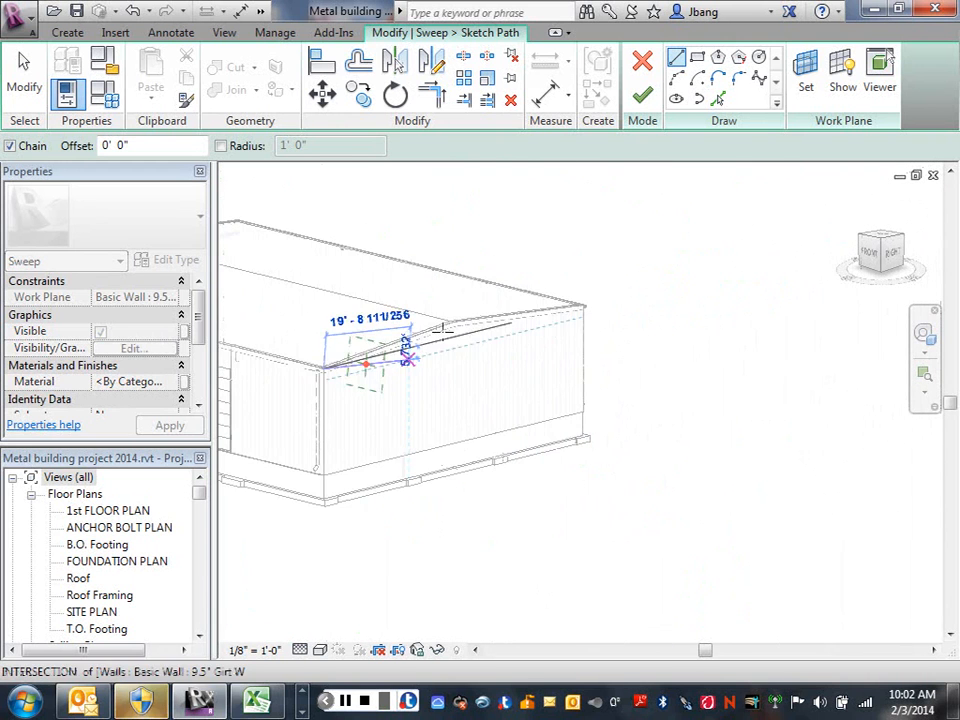
scroll(441, 326, "up", 6)
left_click(462, 328)
scroll(458, 322, "up", 4)
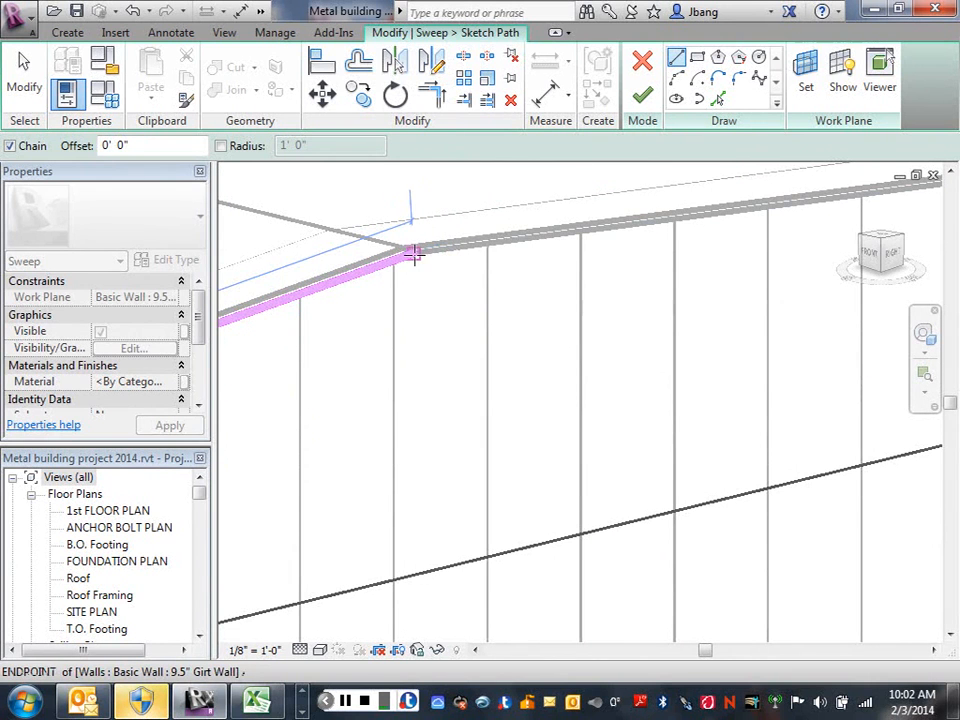
left_click(413, 254)
Continue the sweep path from the ridge down to the wall endpoint at the far eave corner and end the line chain.
scroll(520, 300, "down", 5)
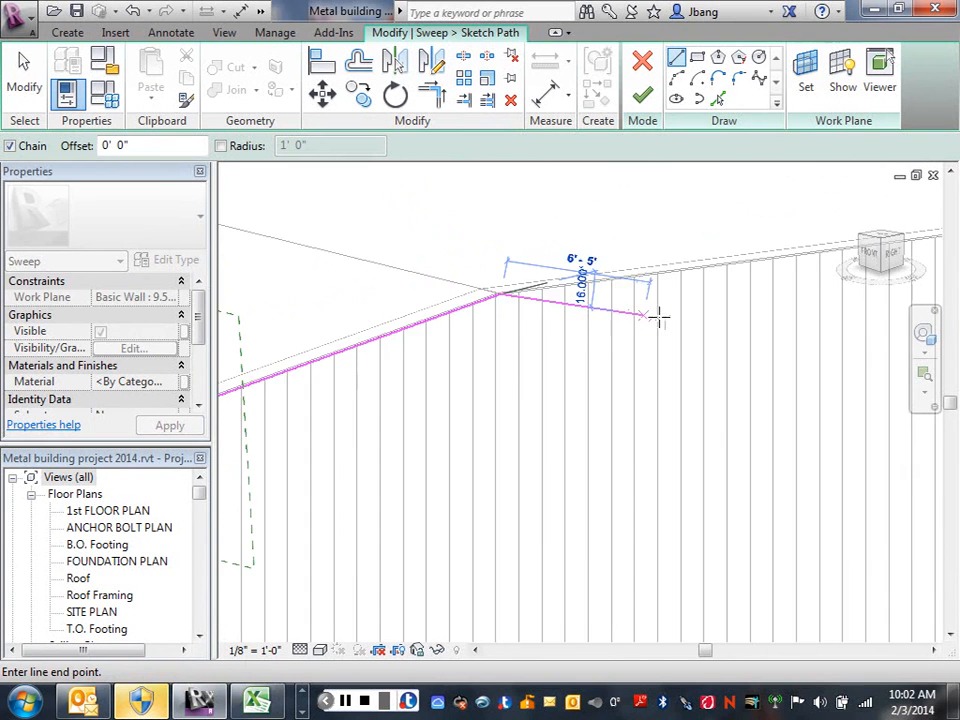
mouse_move(660, 317)
middle_mouse_down("shift")
mouse_move(669, 343)
mouse_move(589, 366)
mouse_move(679, 349)
mouse_move(666, 328)
mouse_move(676, 285)
middle_mouse_up("shift")
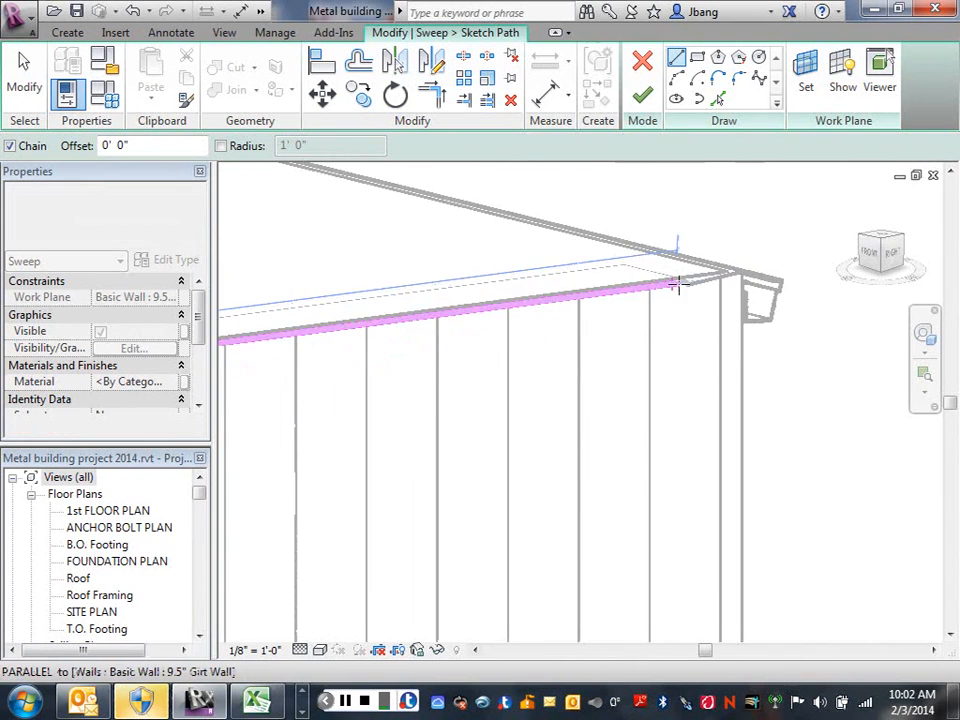
left_click(741, 271)
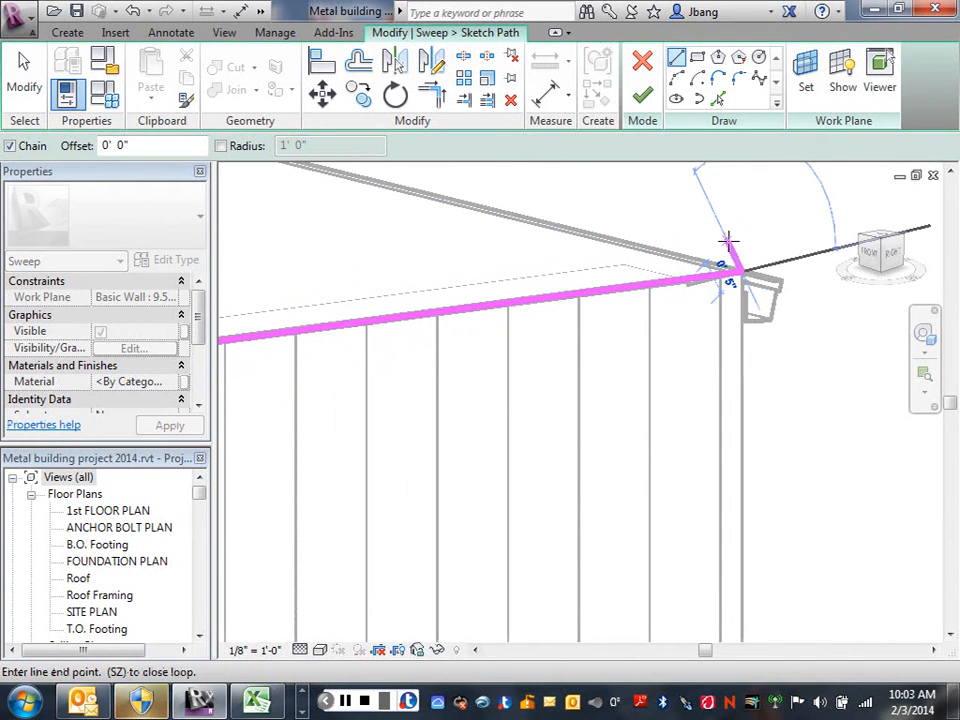
key("Escape")
scroll(538, 432, "down", 3)
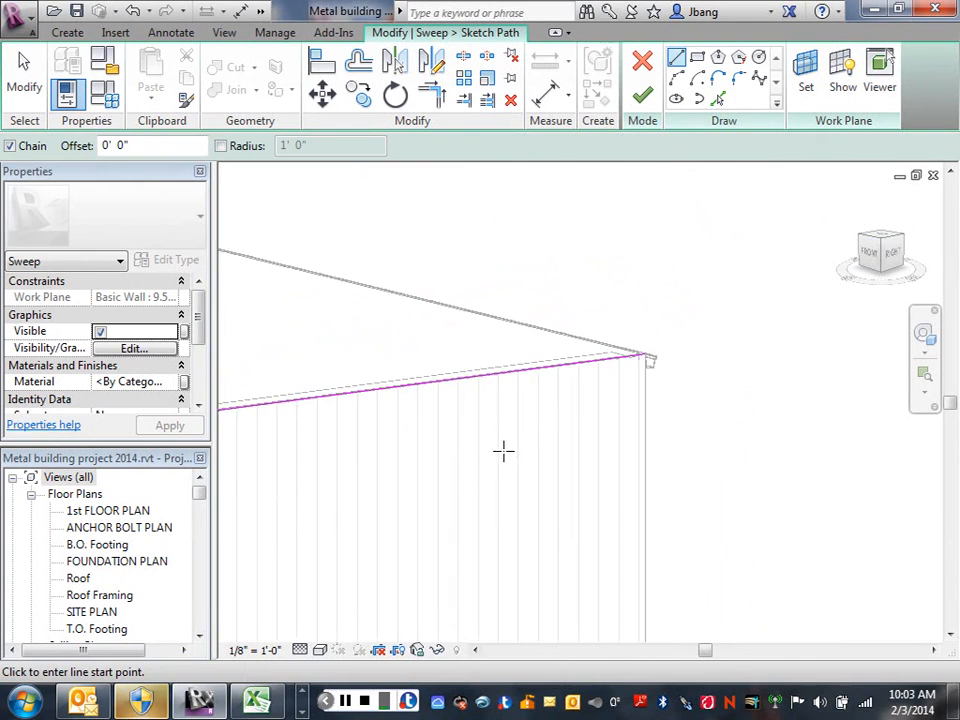
Finish the gable sweep path sketch and assign the MR-24 standing seam panel profile to the sweep.
mouse_move(503, 450)
middle_mouse_down("shift")
mouse_move(735, 392)
mouse_move(699, 388)
mouse_move(512, 441)
middle_mouse_up("shift")
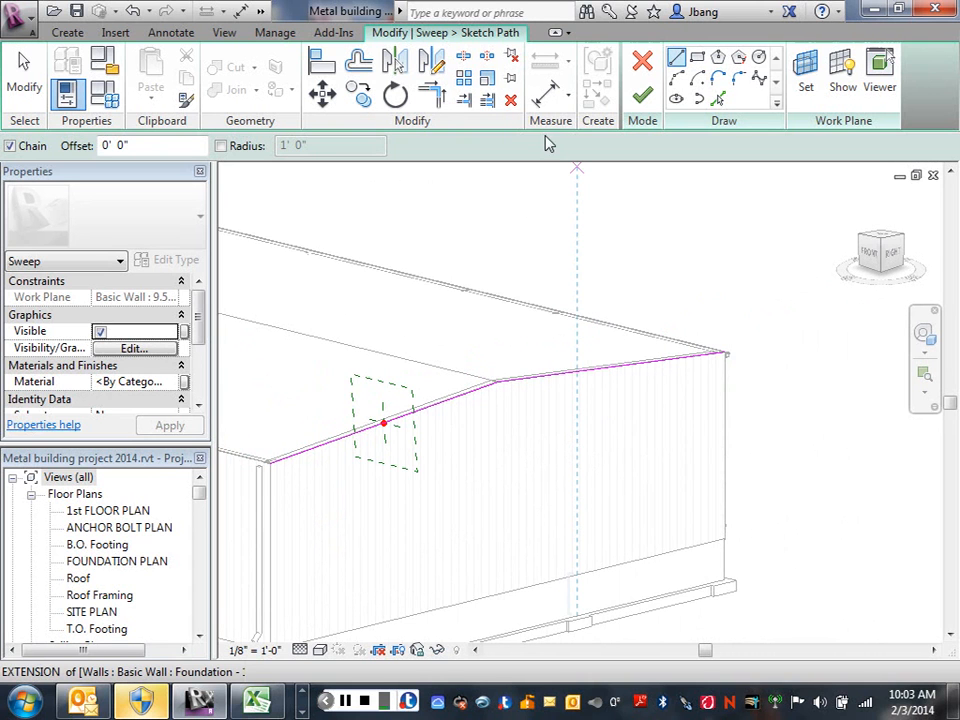
left_click(643, 100)
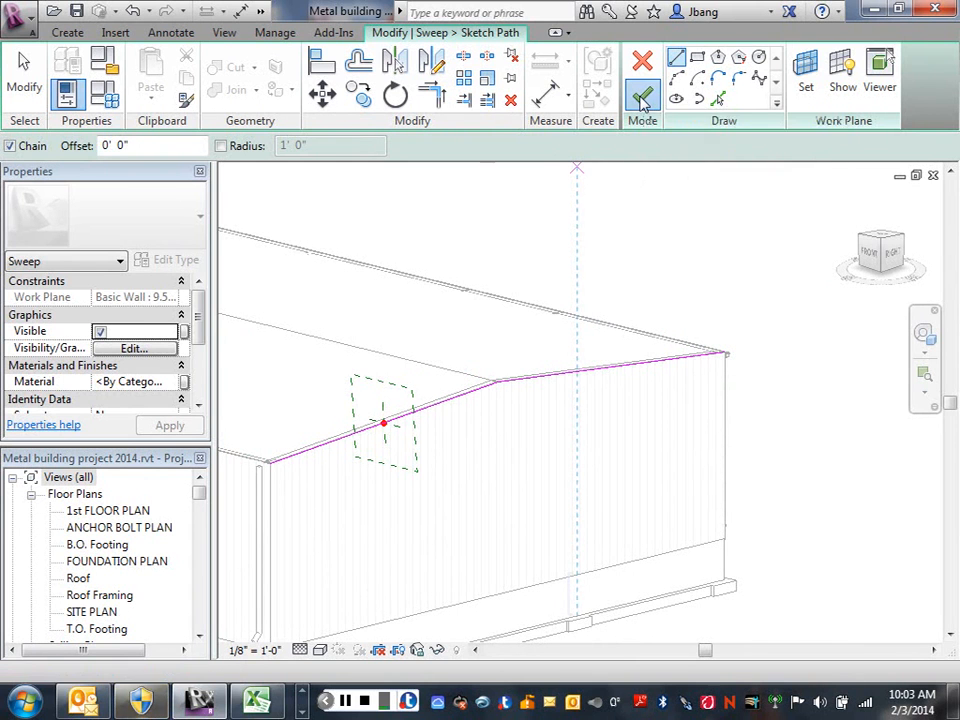
mouse_move(733, 116)
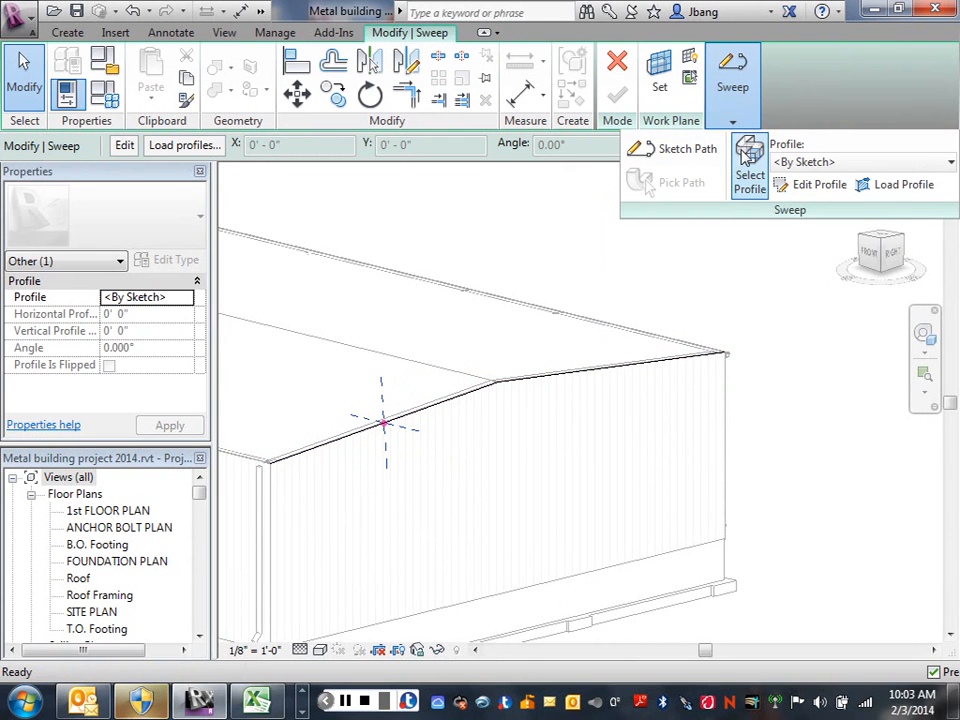
left_click(172, 304)
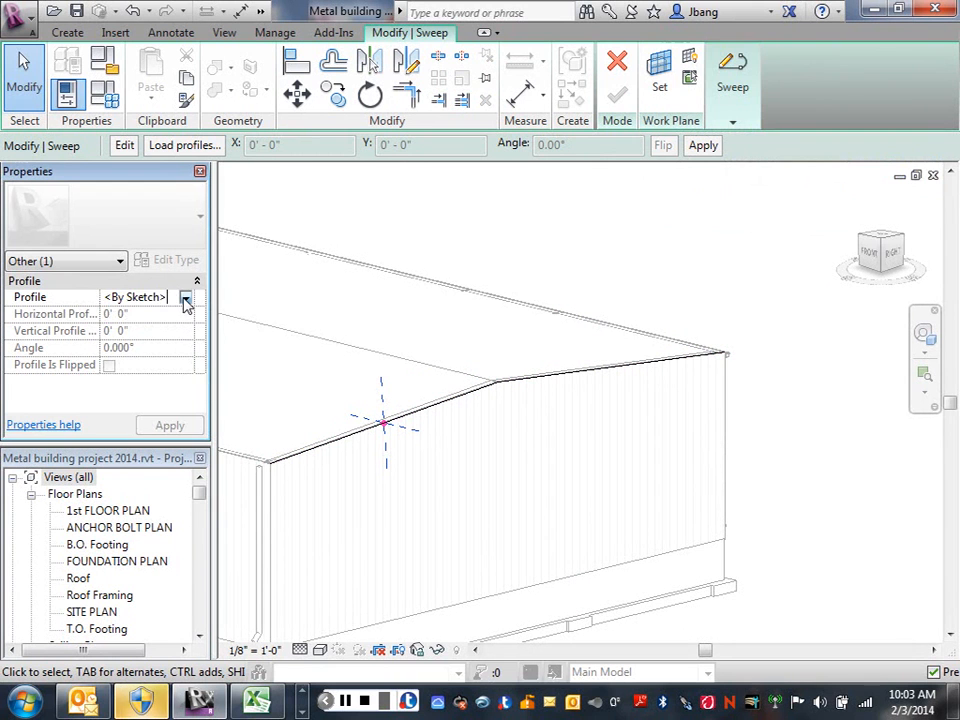
left_click(186, 298)
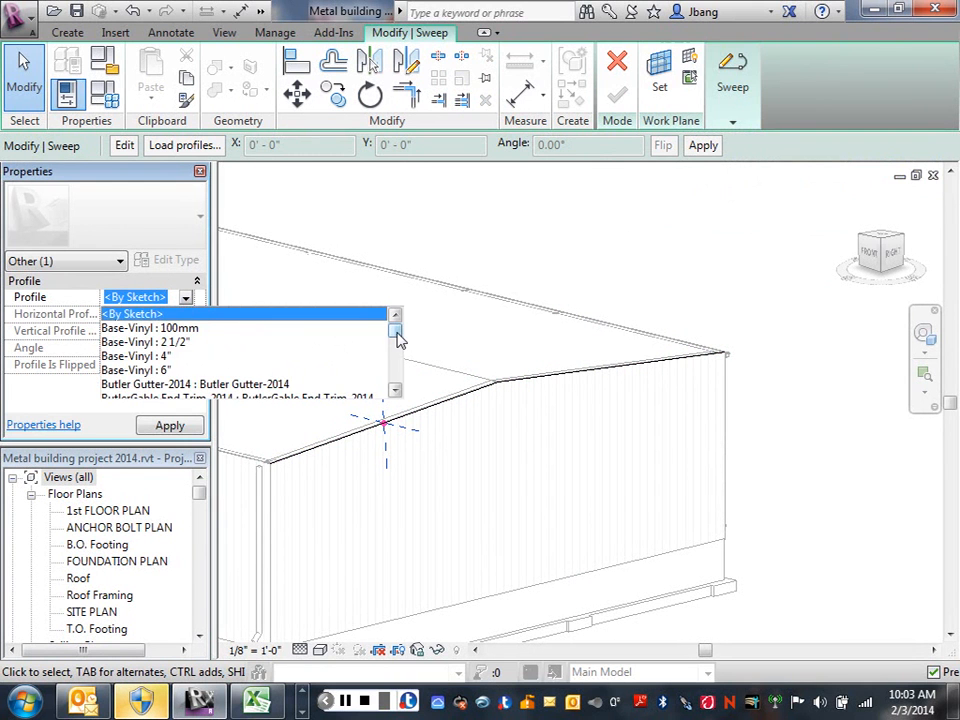
scroll(398, 340, "down", 1)
scroll(398, 342, "down", 1)
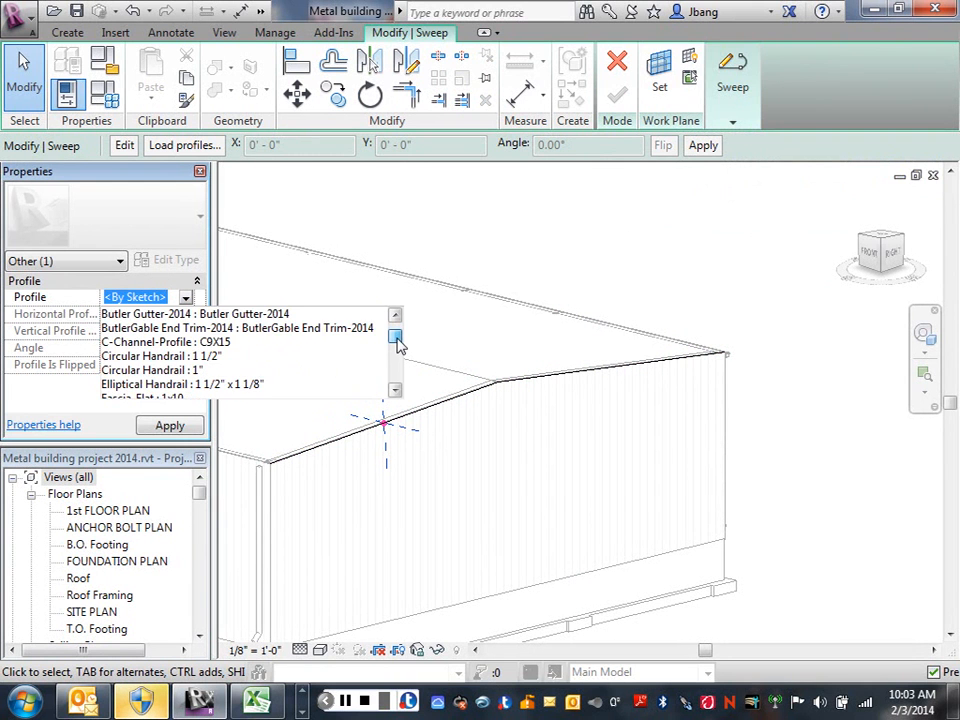
left_click_drag(397, 338, 397, 357)
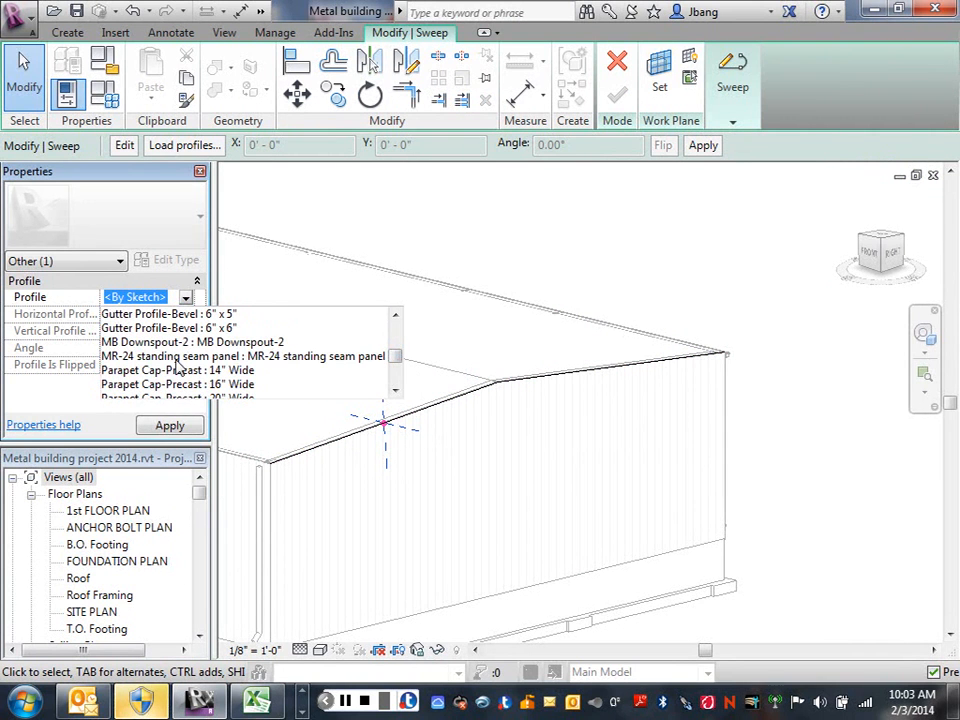
left_click(310, 359)
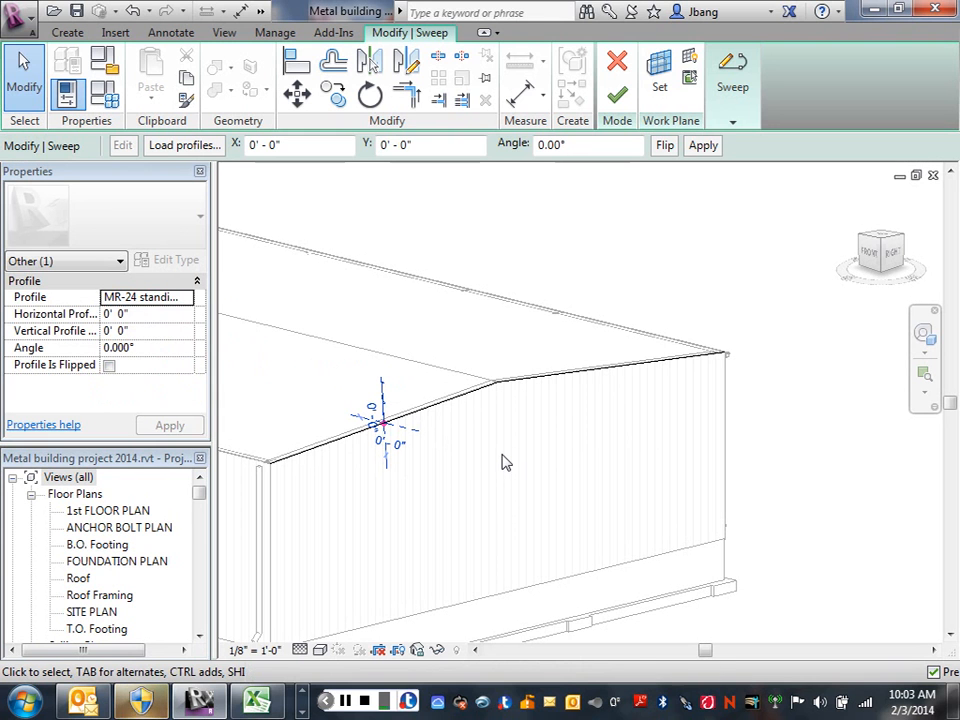
Rotate the MR-24 profile 90° about the path point so it lies flat over the roof with its ribs upward.
scroll(386, 427, "up", 3)
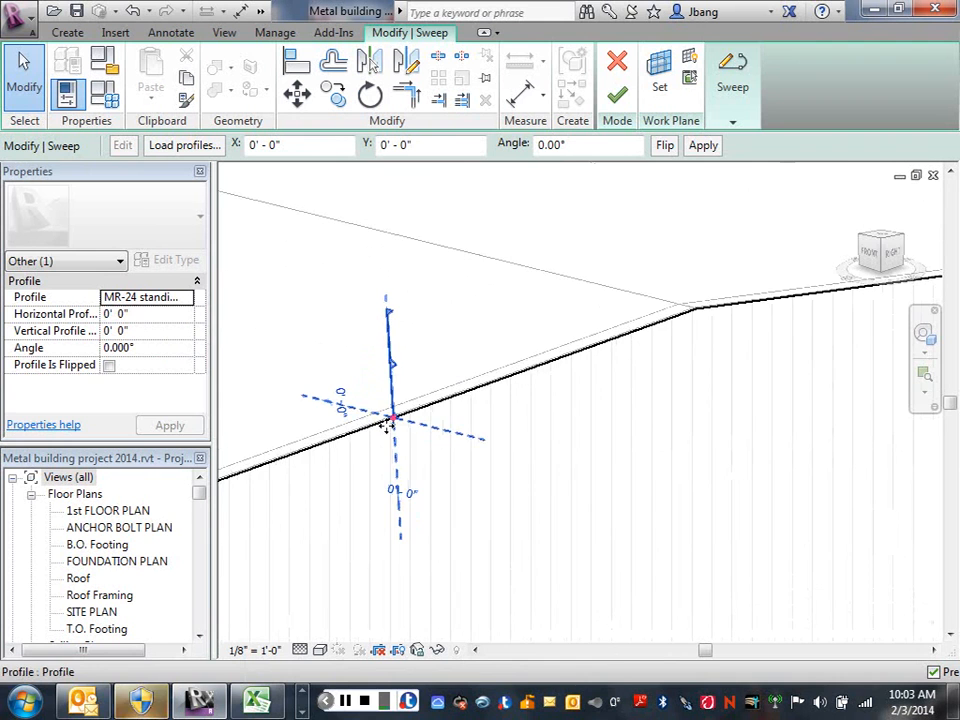
scroll(386, 427, "up", 2)
middle_click_drag(349, 450, 499, 507)
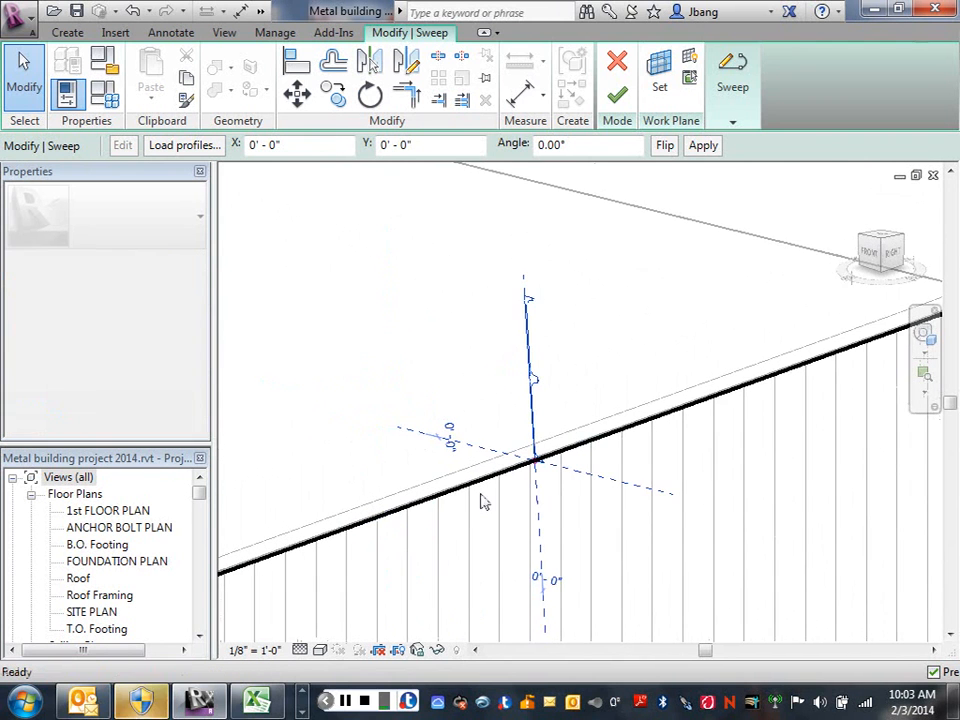
scroll(486, 485, "up", 1)
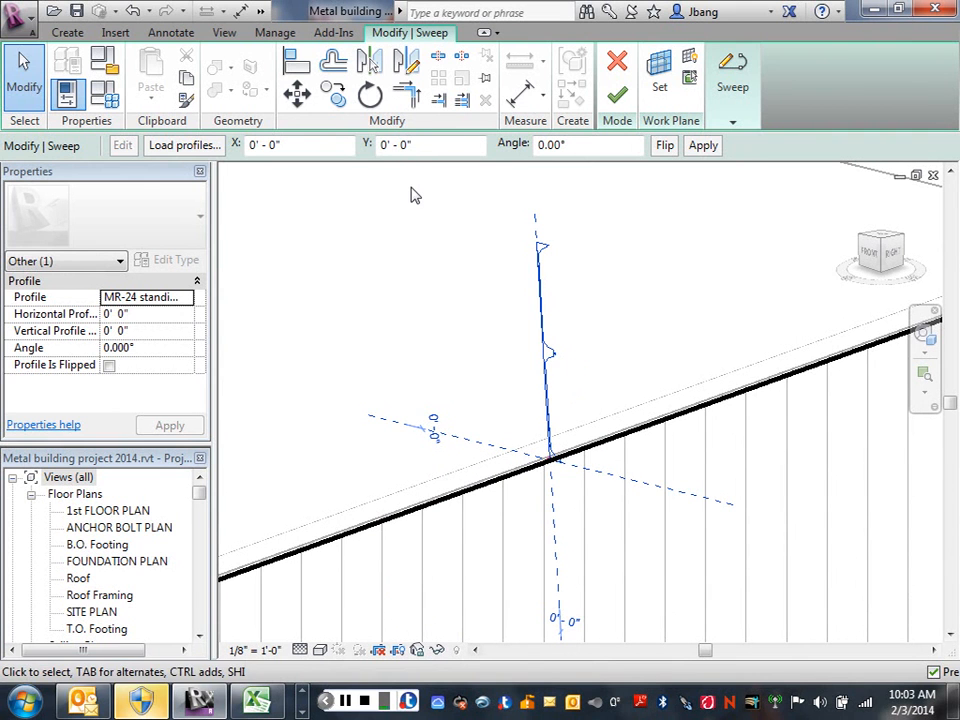
left_click(370, 98)
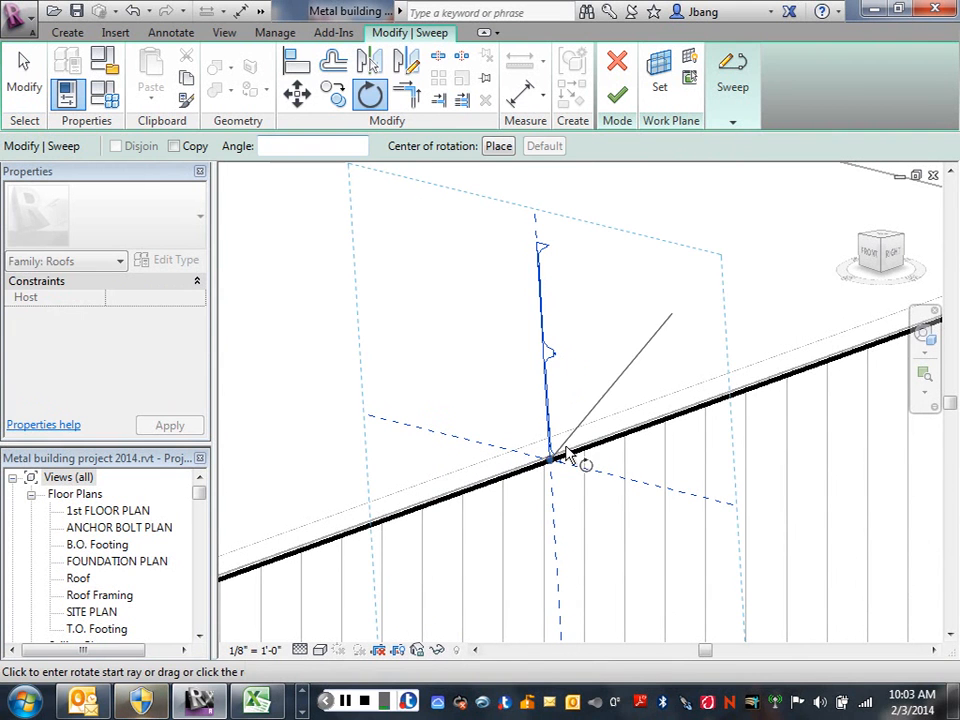
left_click(636, 490)
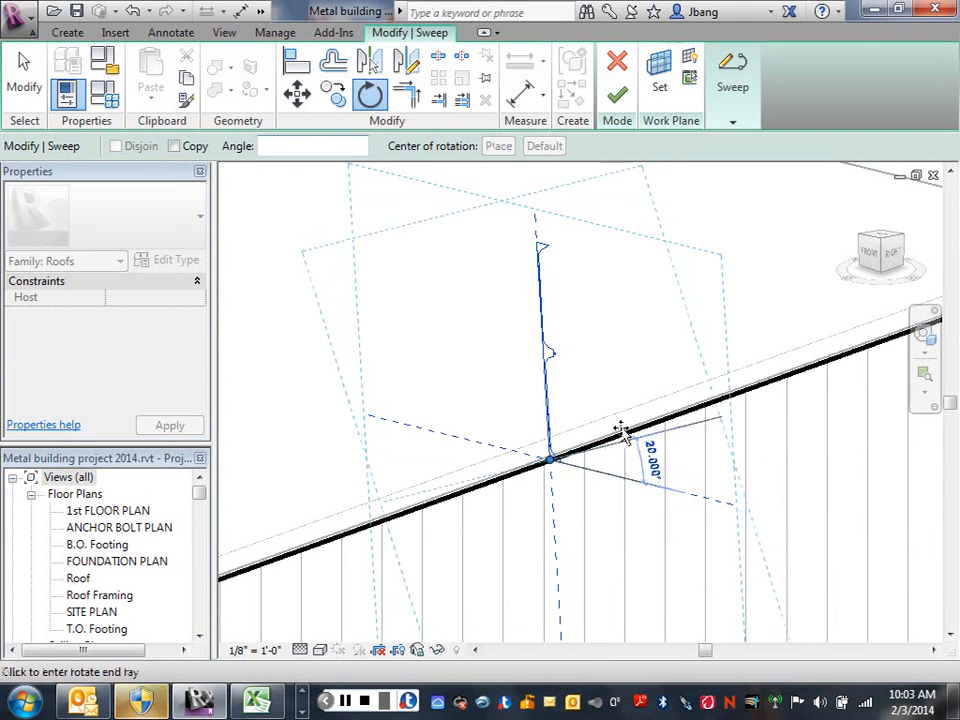
left_click(541, 350)
left_click(649, 347)
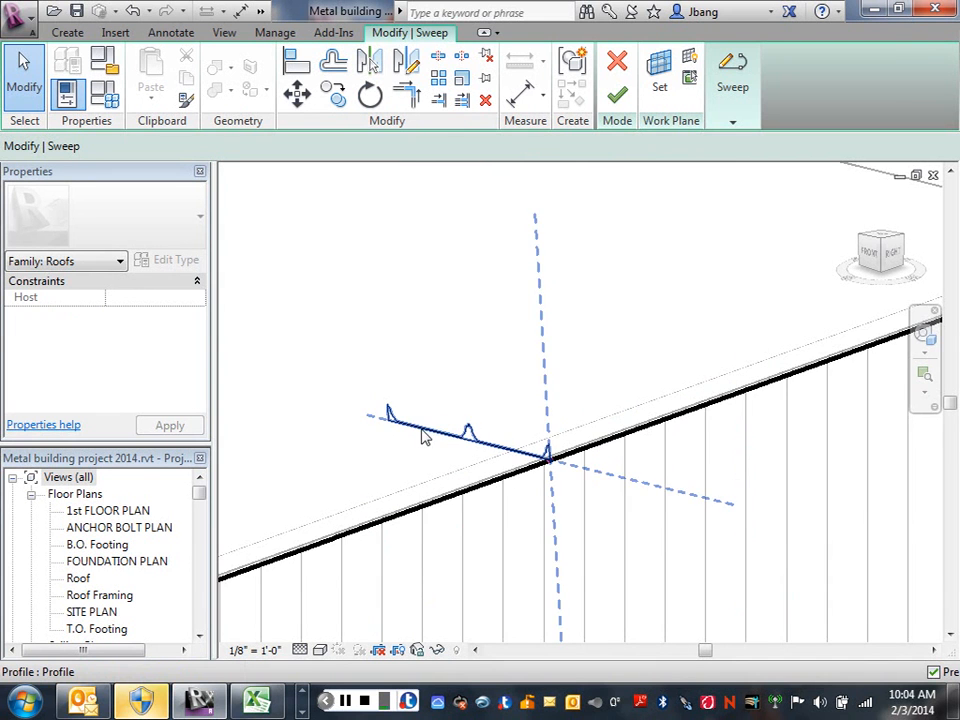
Finish the panel sweep and complete the in-place roof model.
scroll(423, 437, "down", 3)
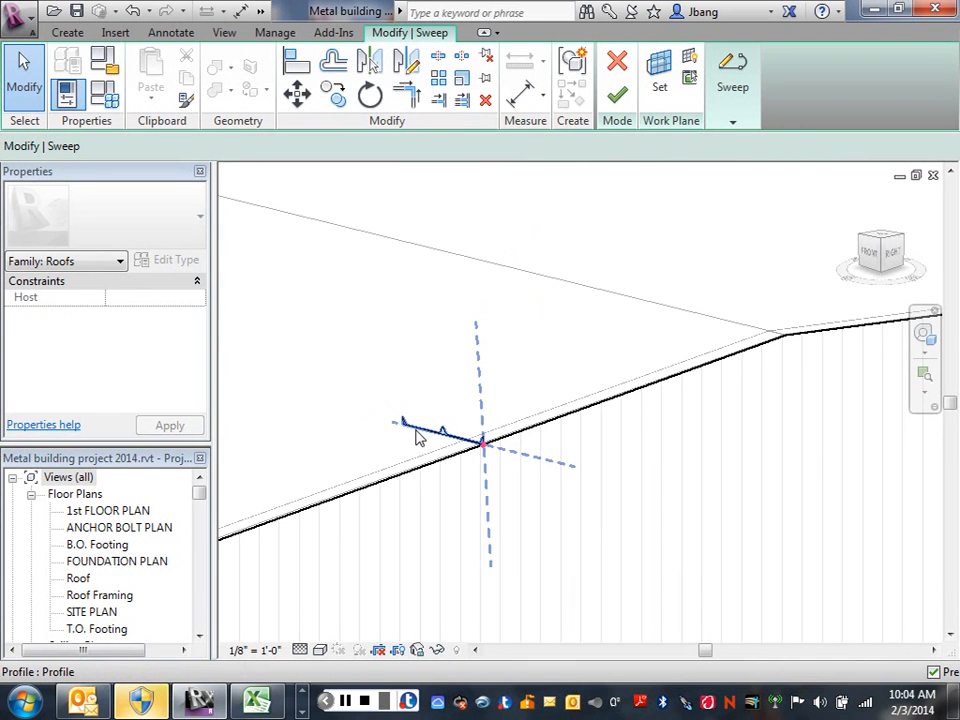
left_click(619, 99)
scroll(640, 250, "down", 5)
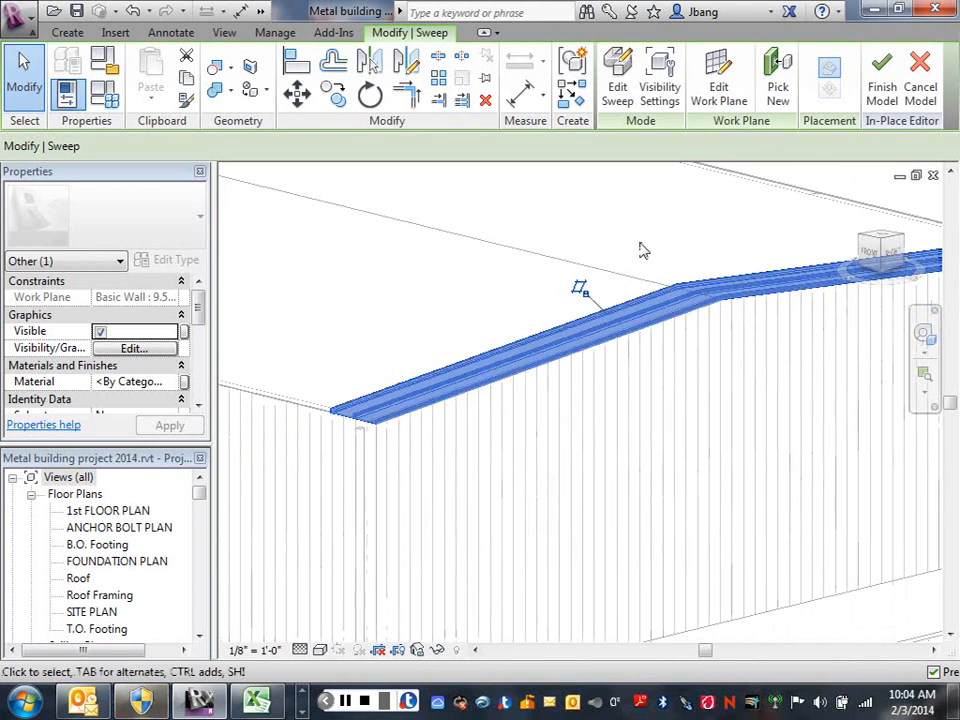
scroll(640, 243, "down", 1)
left_click_drag(571, 254, 469, 316)
right_click(469, 315)
left_click(470, 274)
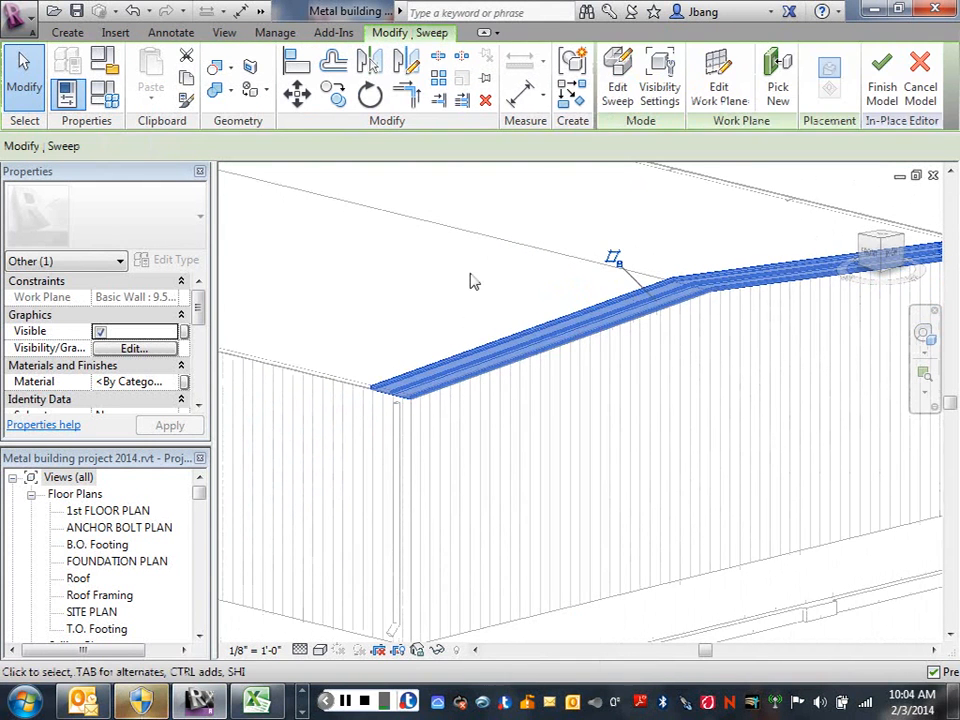
left_click(465, 279)
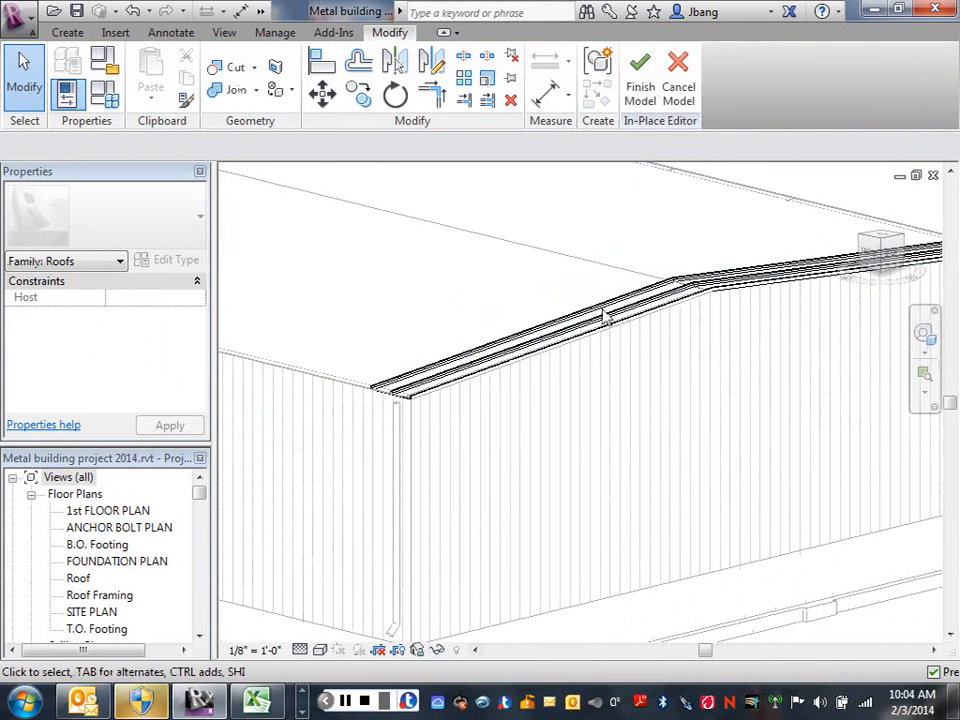
left_click(630, 92)
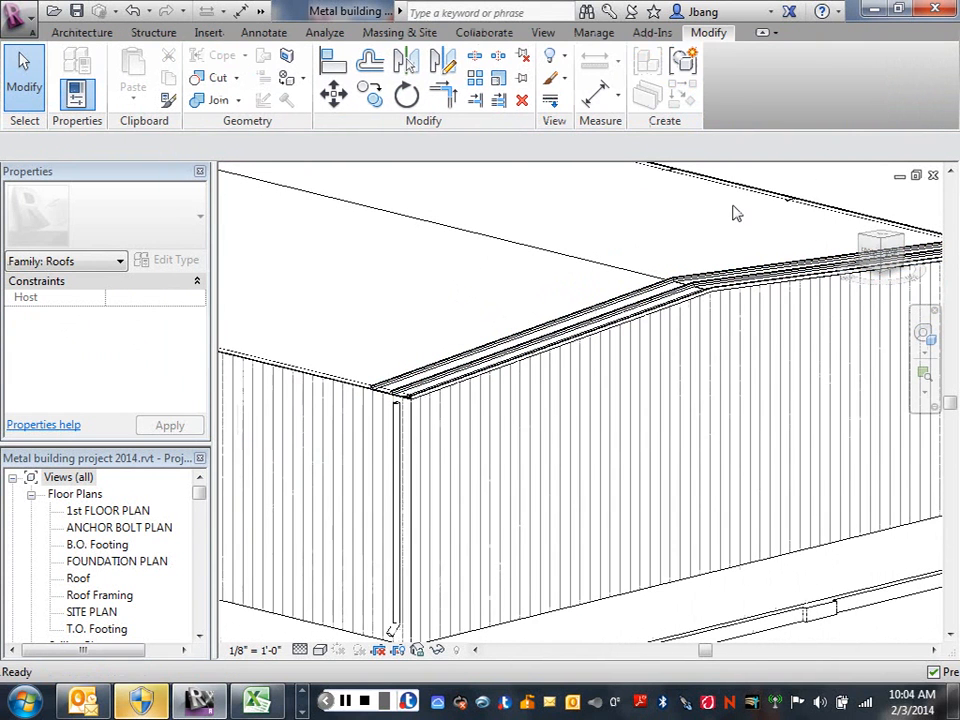
Set the 3D view's visual style to Consistent Colors to check the new roof panel at the gable end.
left_click(319, 652)
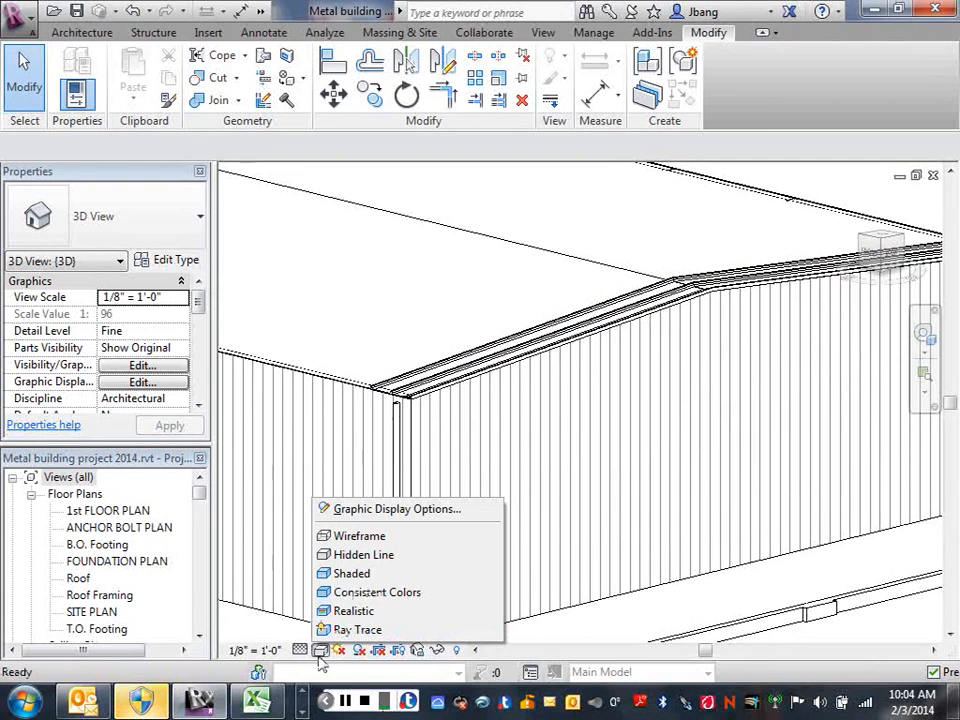
left_click(349, 596)
scroll(641, 296, "up", 3)
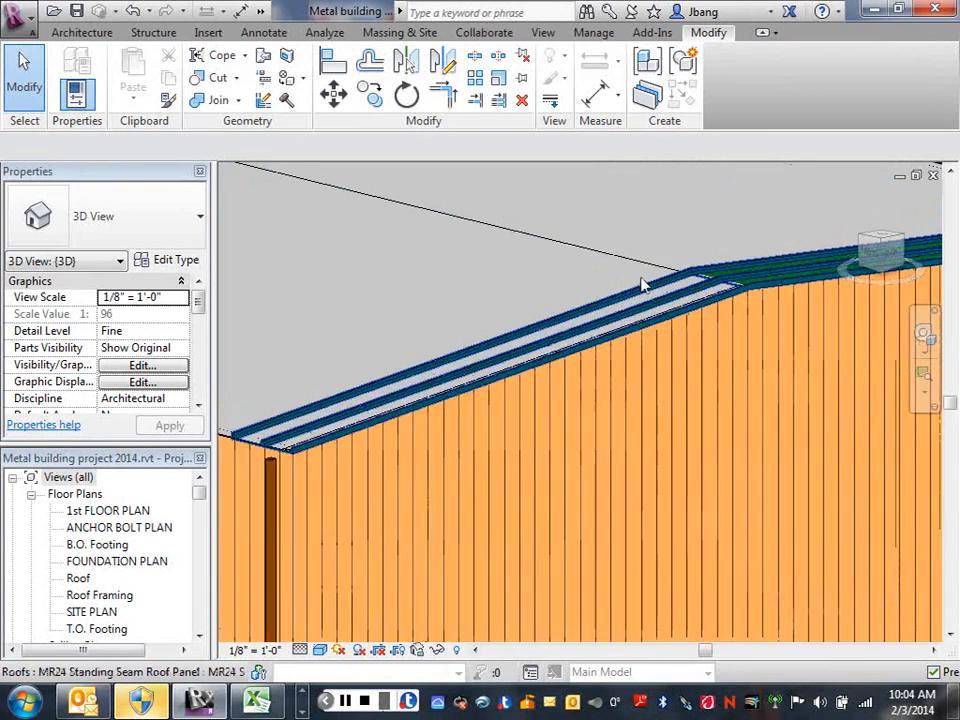
scroll(684, 281, "up", 2)
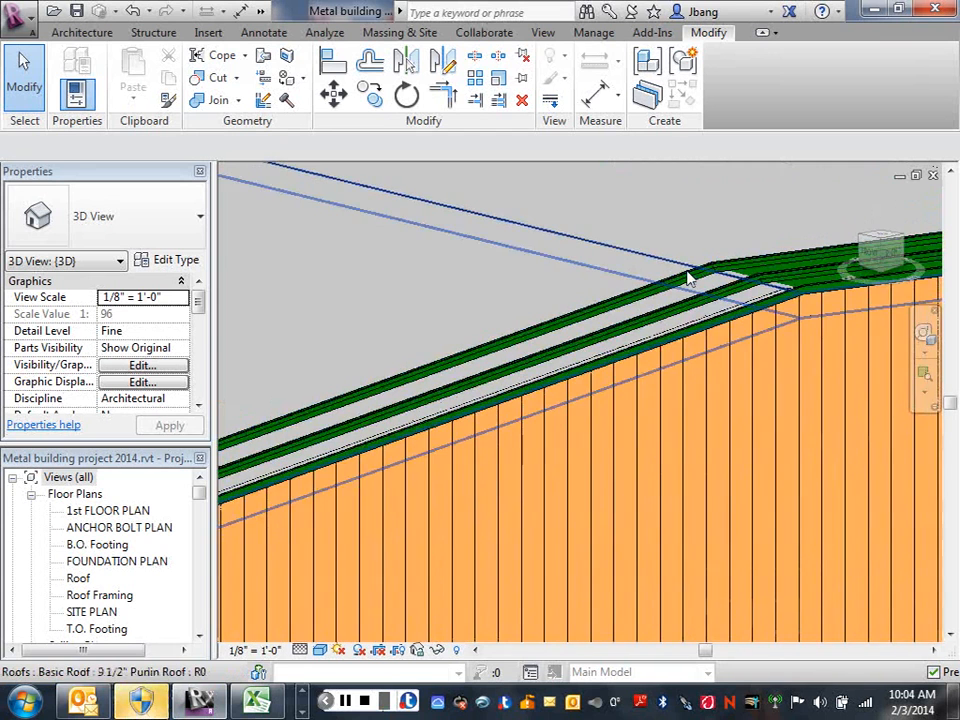
scroll(688, 280, "down", 3)
scroll(681, 276, "down", 3)
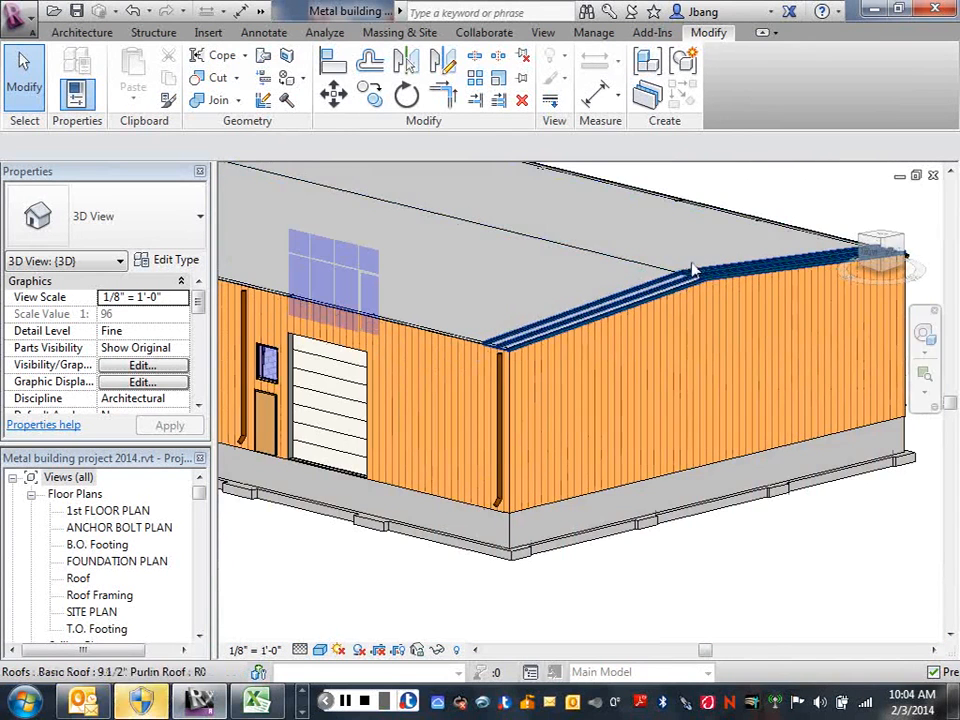
scroll(709, 279, "up", 3)
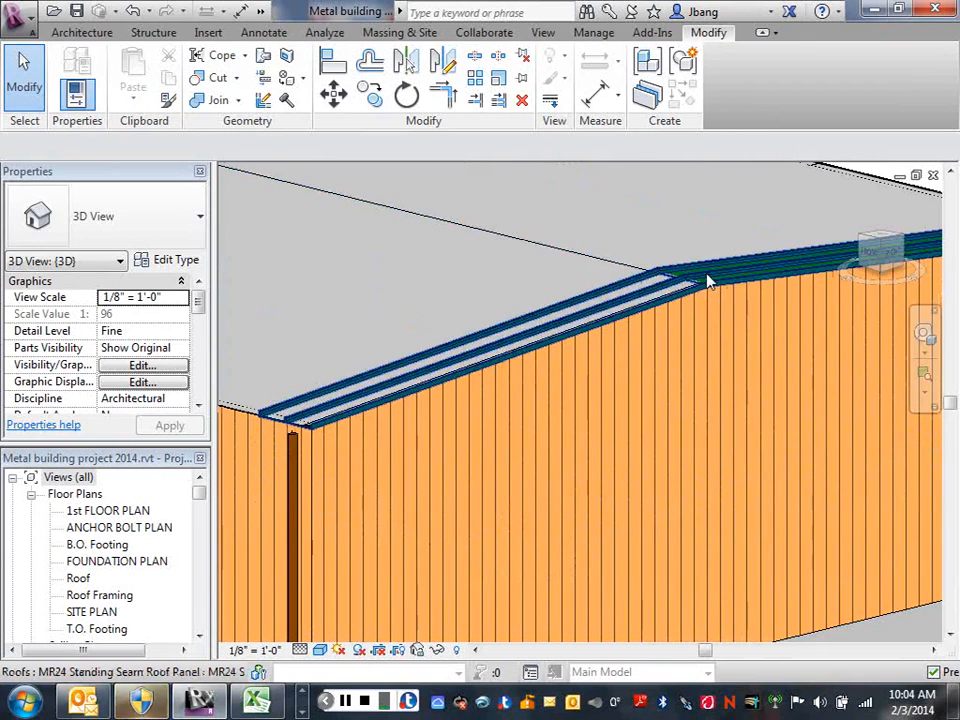
Reopen the MR24 roof panel for in-place editing and assign the Metal Panel Fascia and Gutter material to its sweep.
left_click(707, 281)
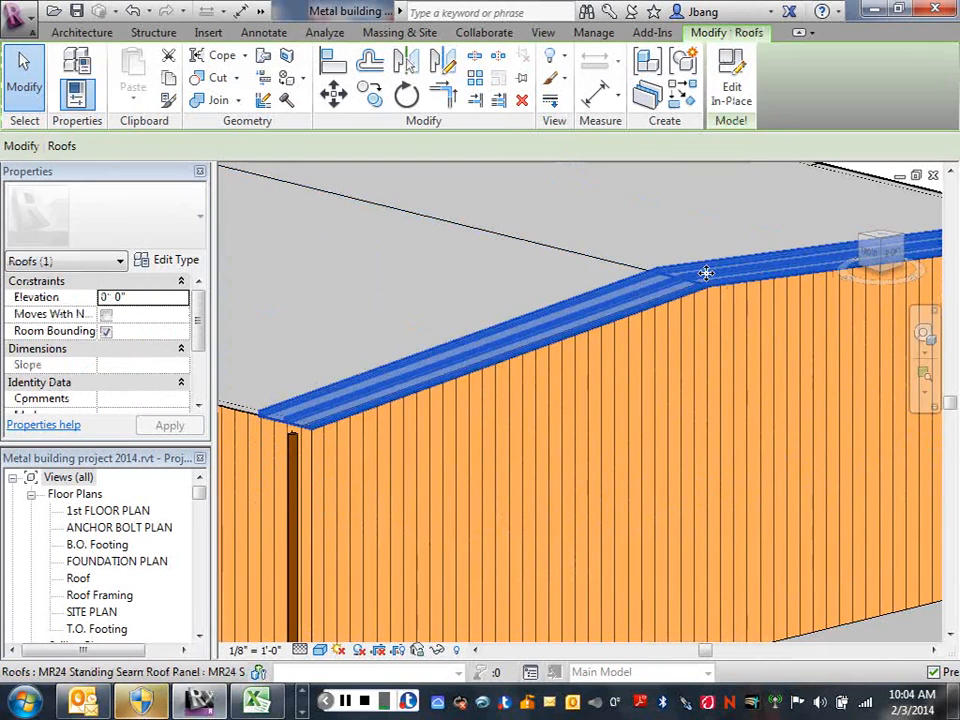
left_click(743, 96)
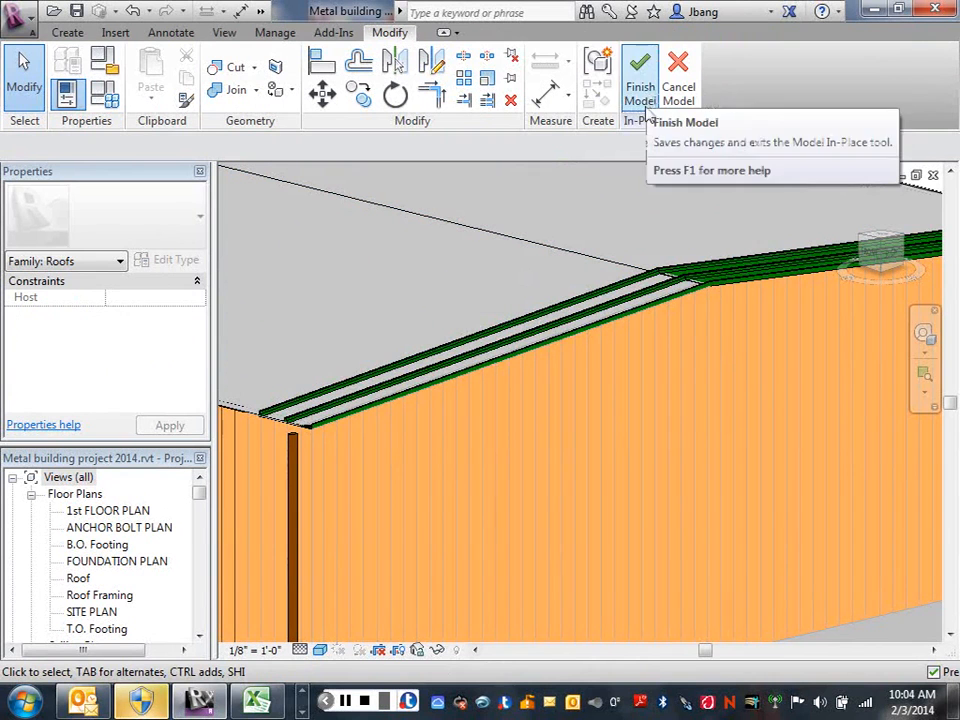
left_click(745, 263)
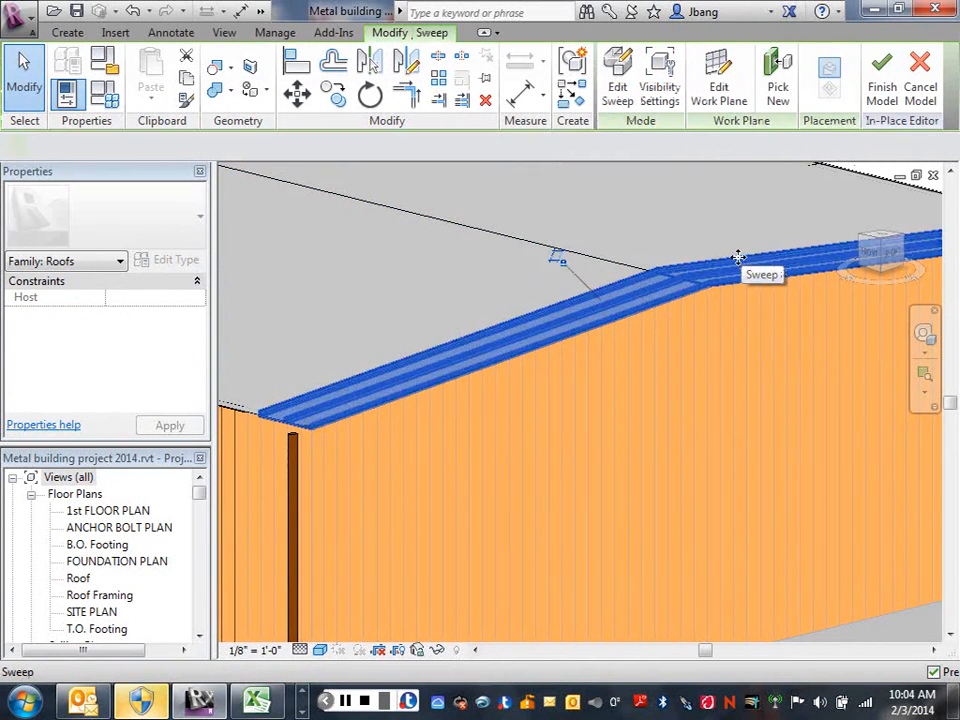
left_click(168, 384)
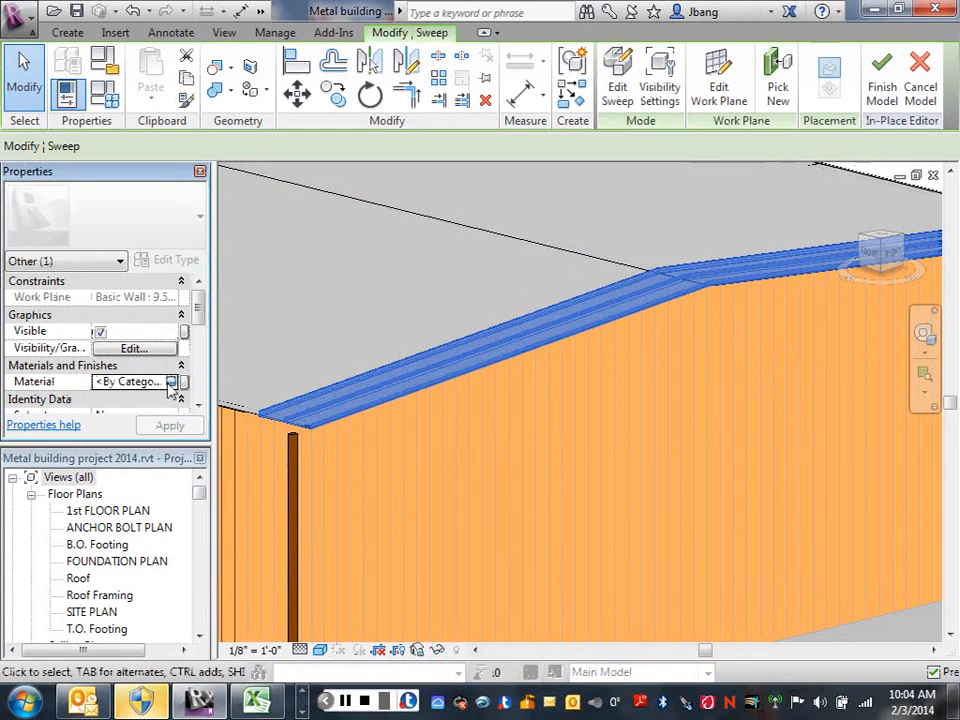
left_click(171, 382)
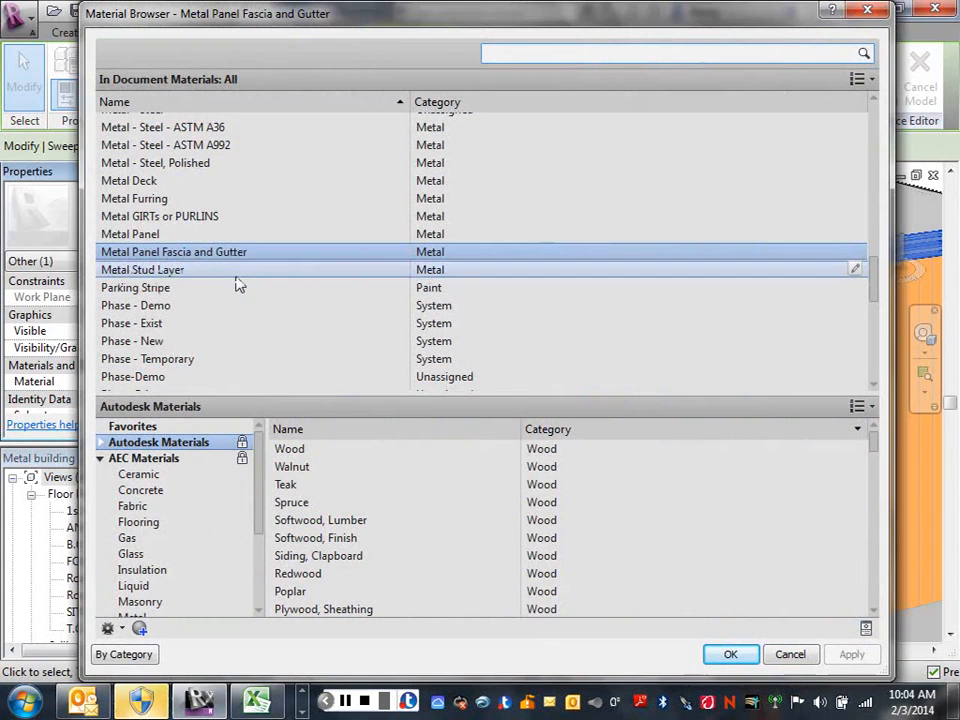
mouse_move(240, 277)
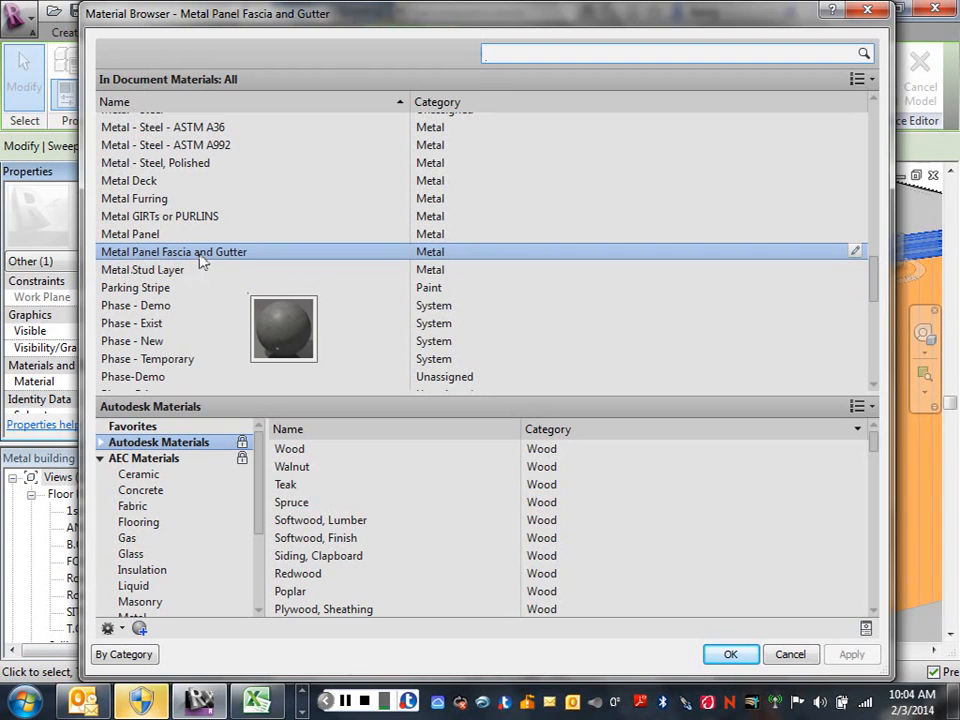
left_click(238, 252)
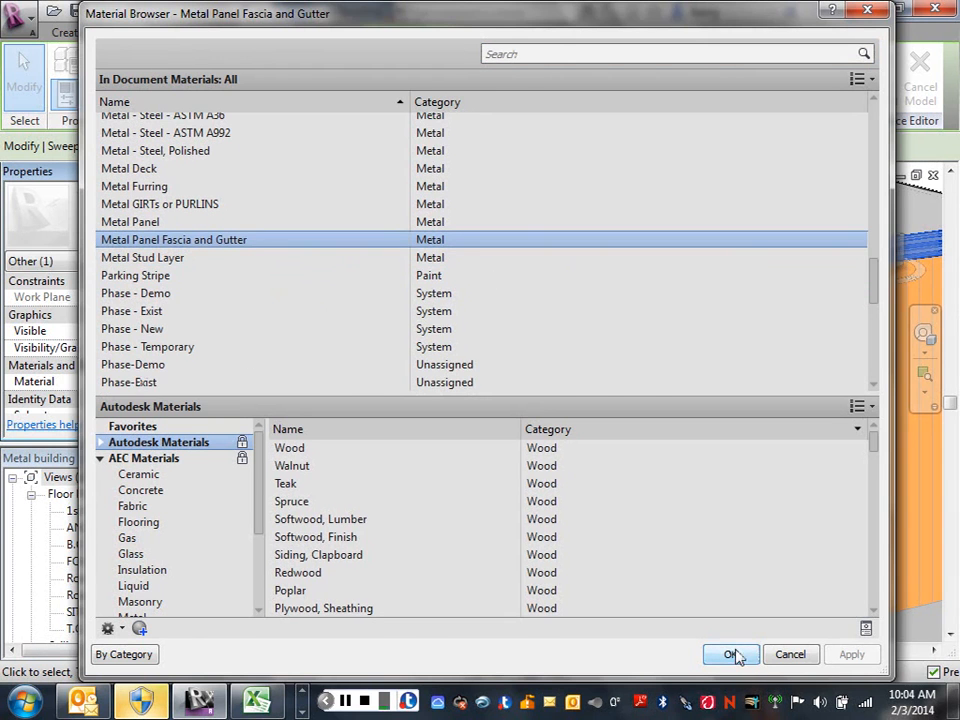
left_click(731, 654)
left_click(427, 496)
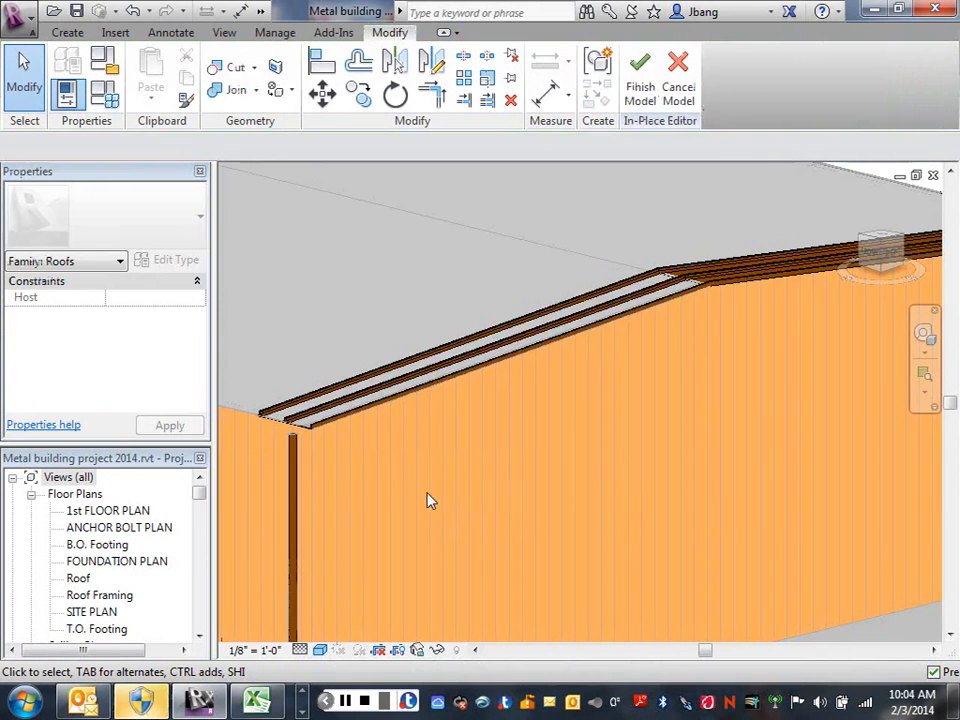
scroll(369, 433, "up", 3)
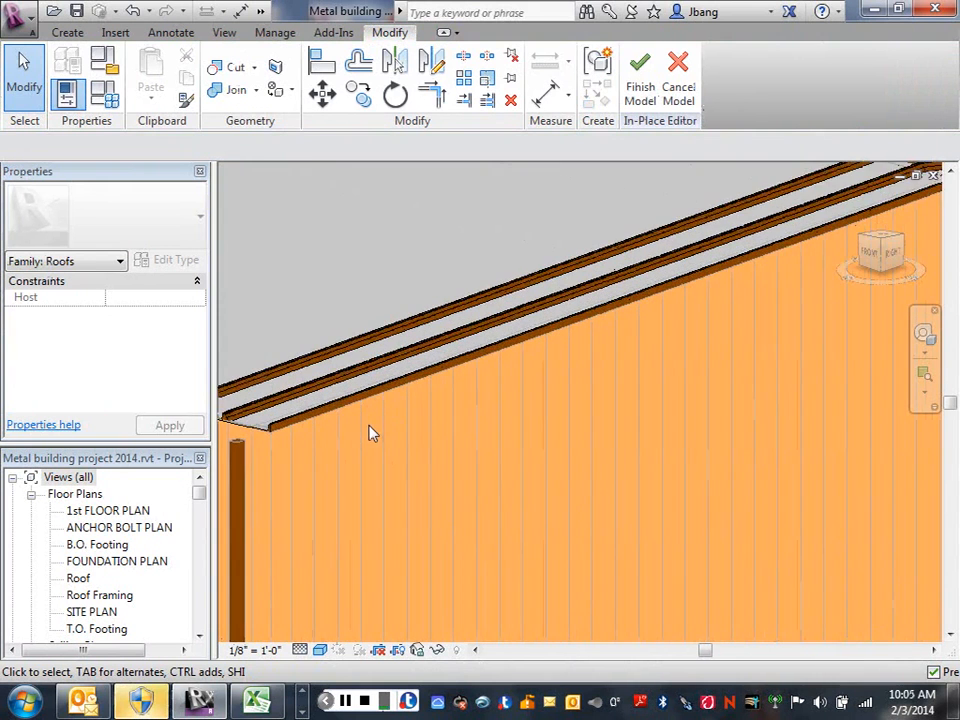
scroll(377, 425, "down", 2)
scroll(377, 426, "down", 1)
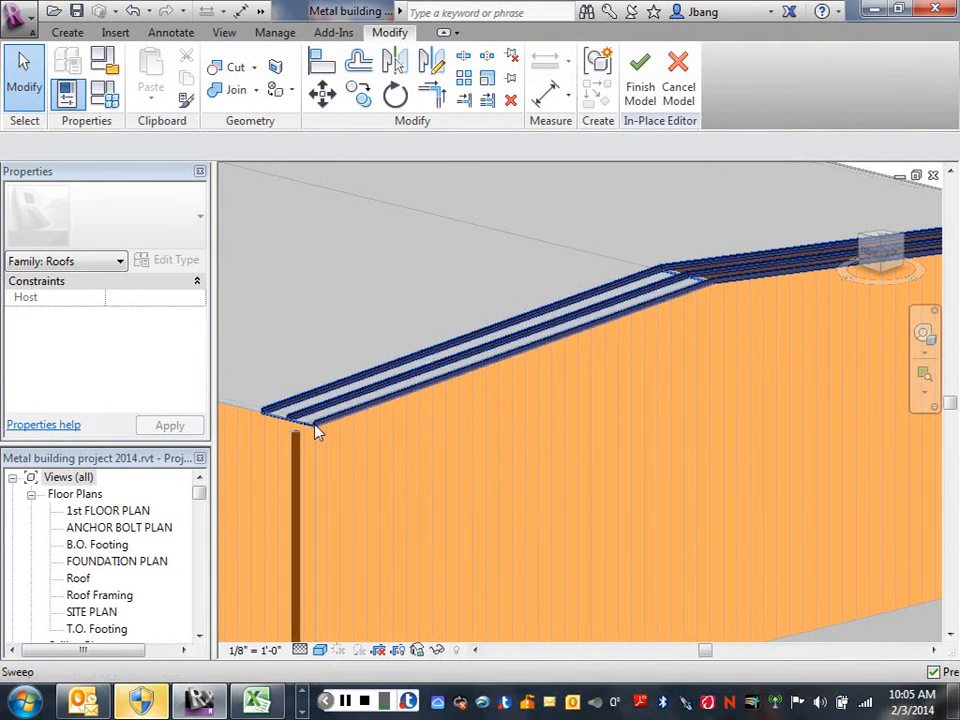
scroll(500, 335, "down", 5)
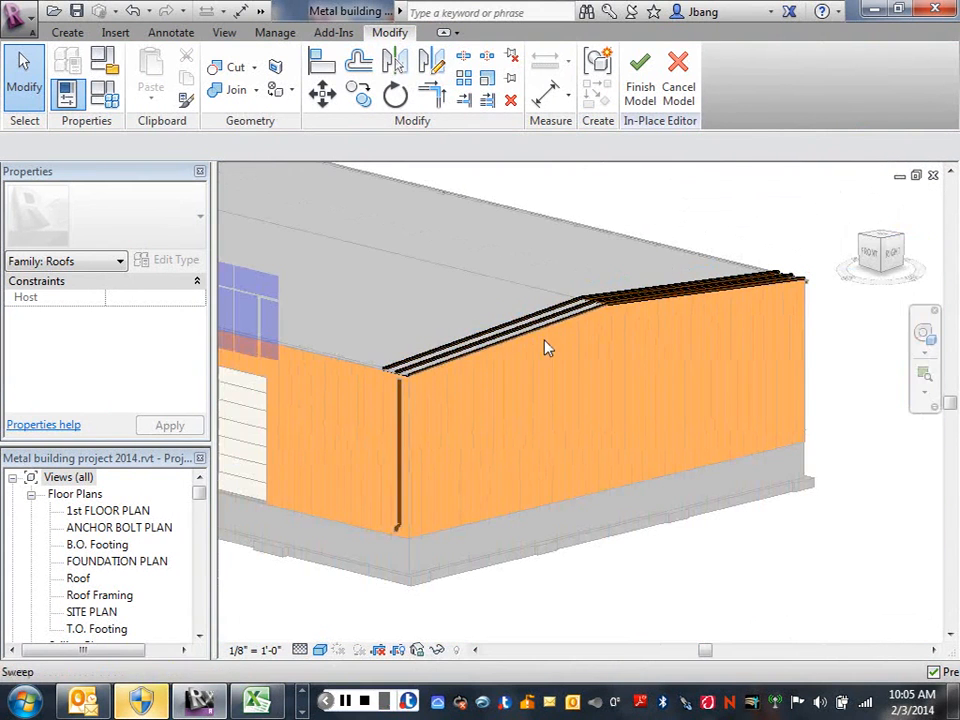
Complete the in-place roof panel model and inspect the panel along the gable edge in 3D.
left_click(640, 95)
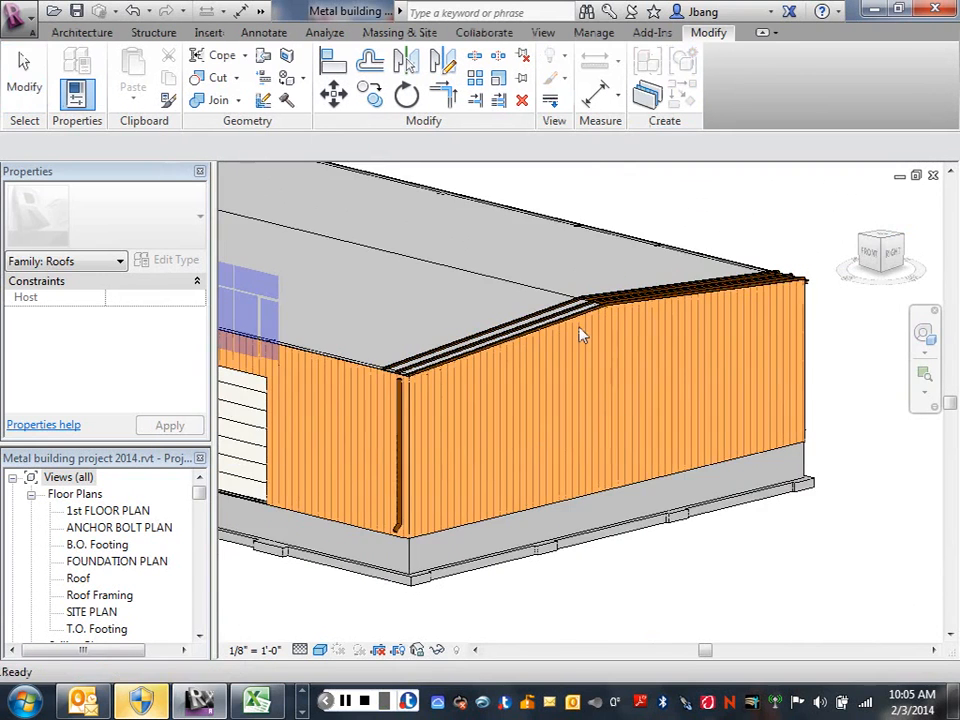
scroll(570, 340, "up", 2)
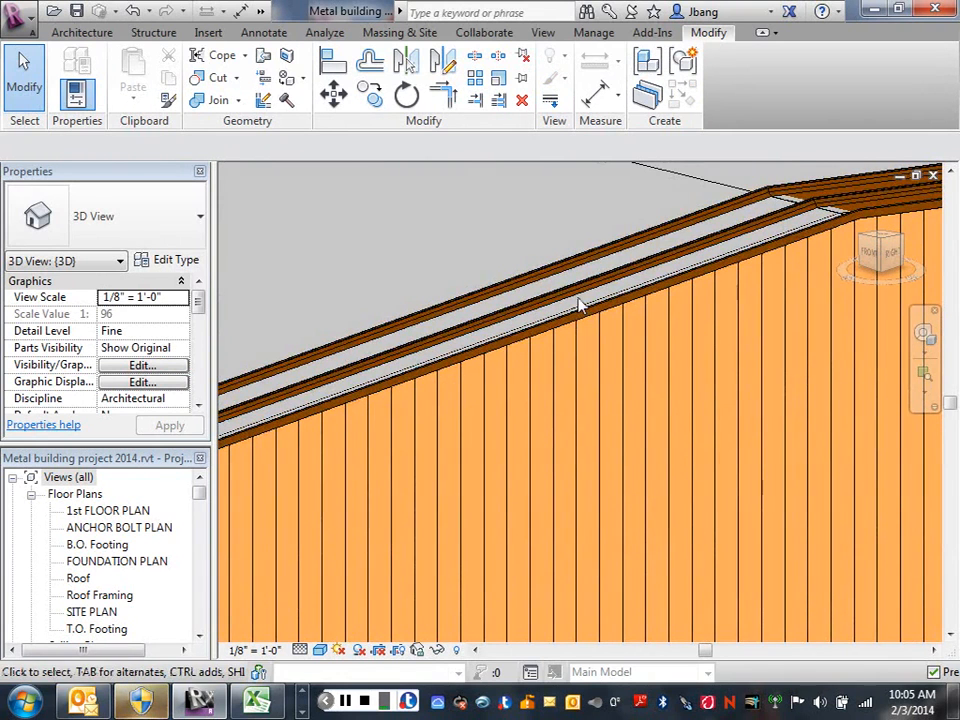
scroll(578, 305, "down", 3)
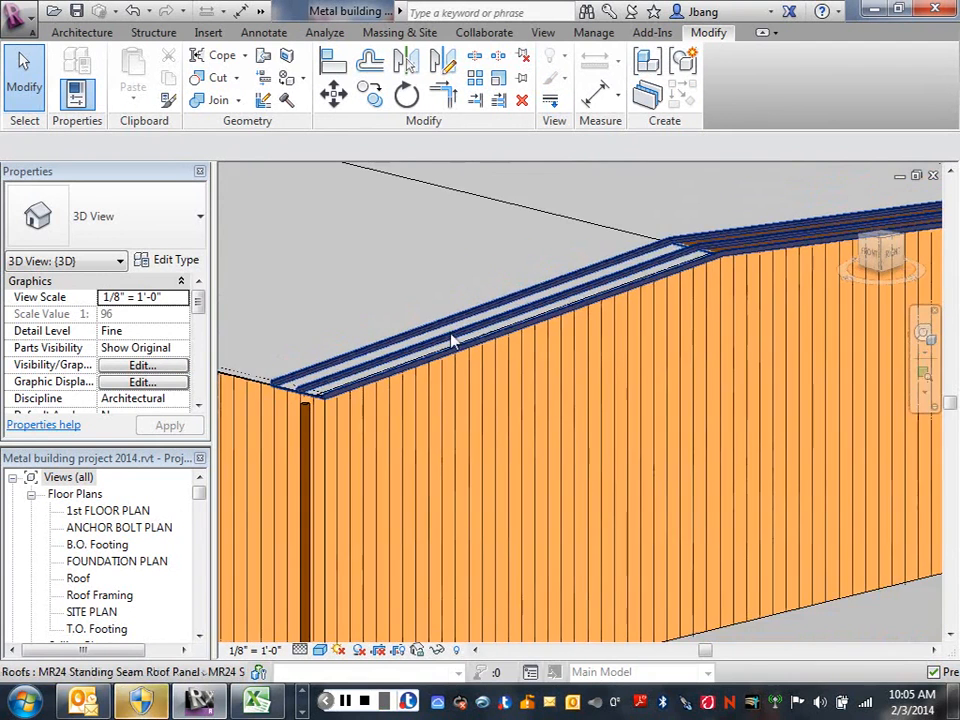
middle_click_drag(463, 347, 354, 398)
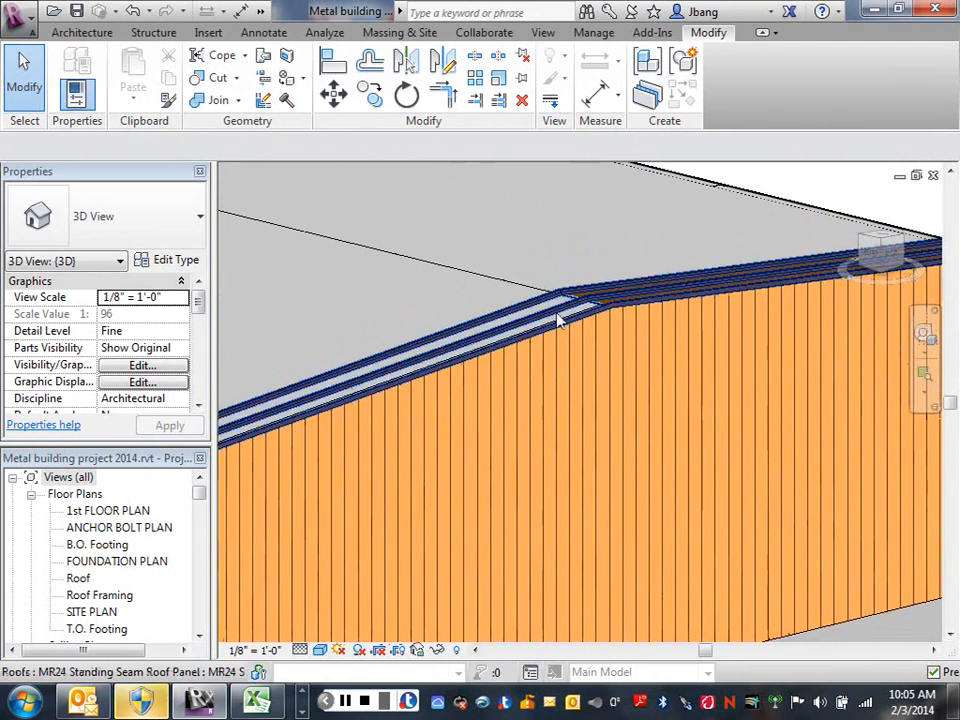
scroll(560, 320, "down", 3)
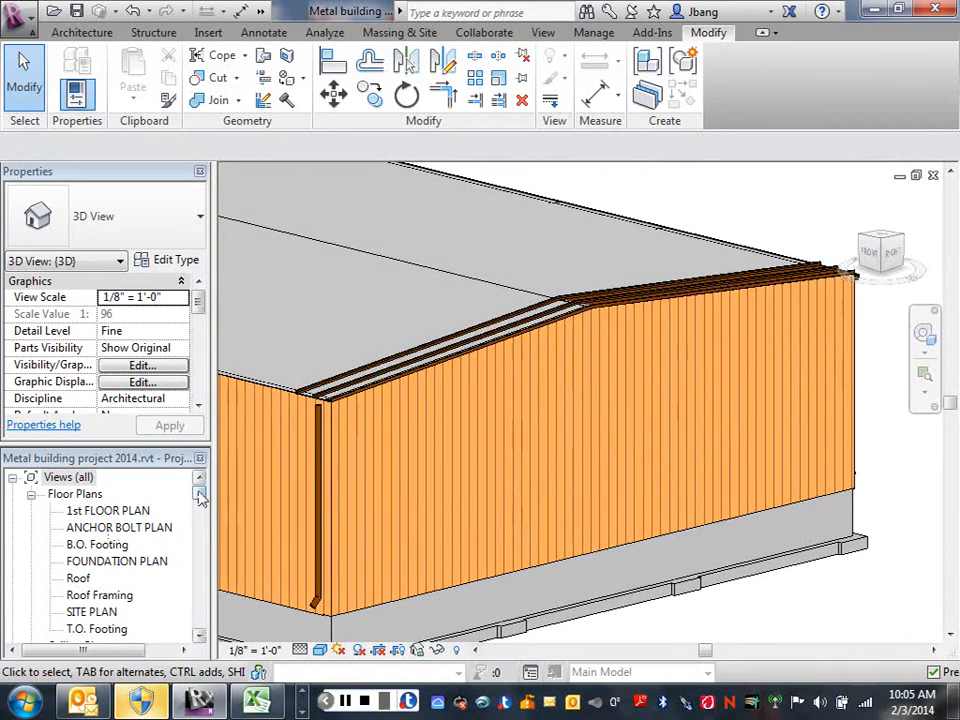
Open the EAST ELEVATION view and turn on thin lines to see the roof panel at the grid D eave.
left_click_drag(200, 497, 197, 512)
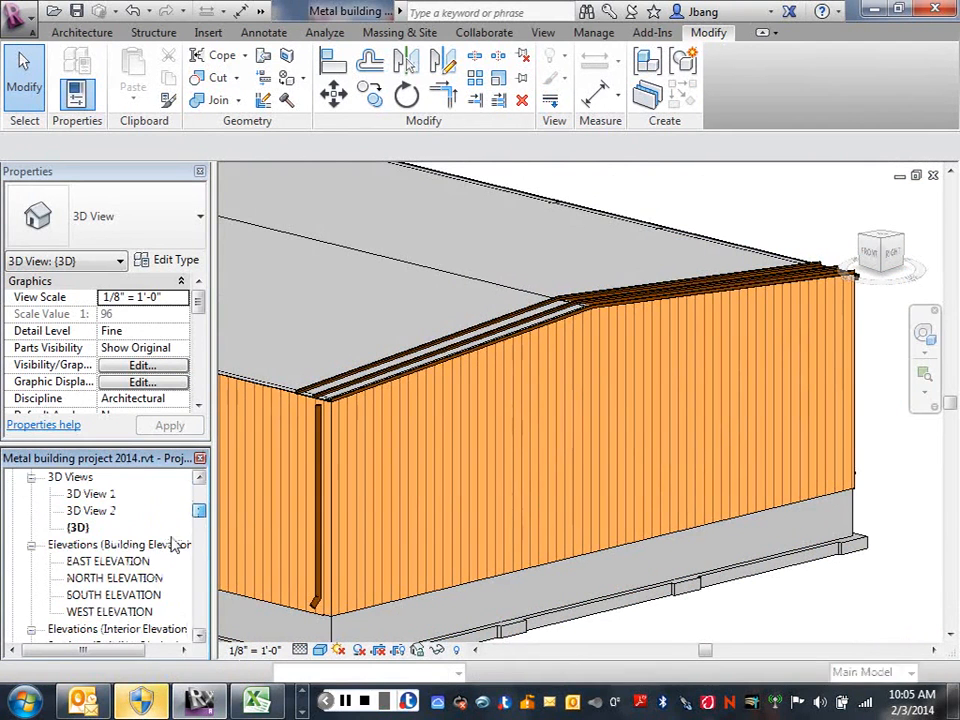
left_click(100, 563)
double_click(98, 567)
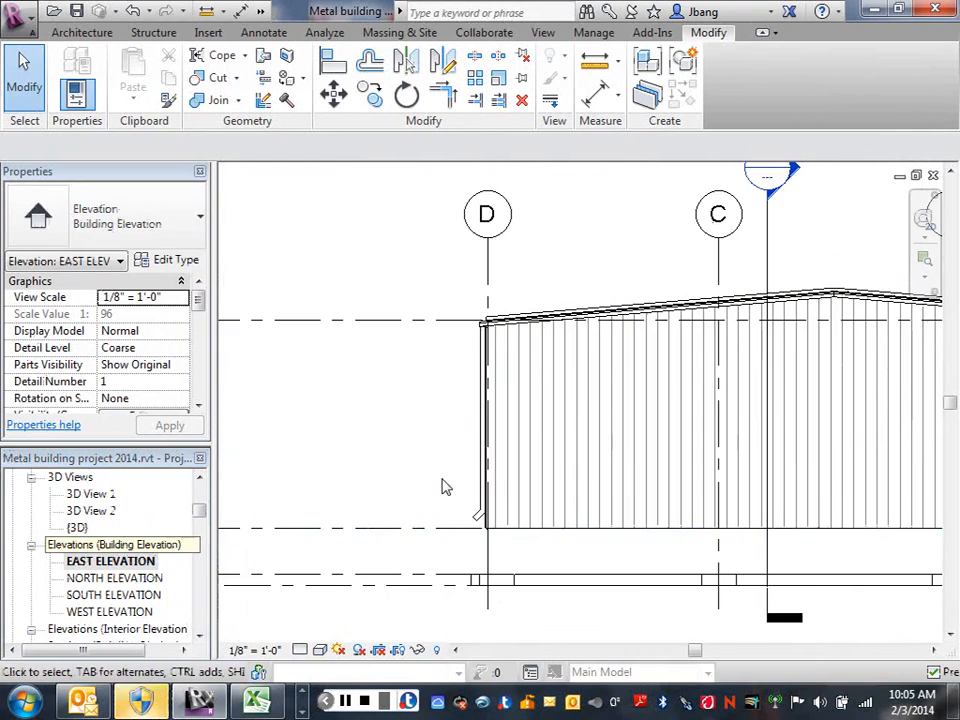
middle_click_drag(558, 378, 485, 449)
scroll(470, 427, "up", 5)
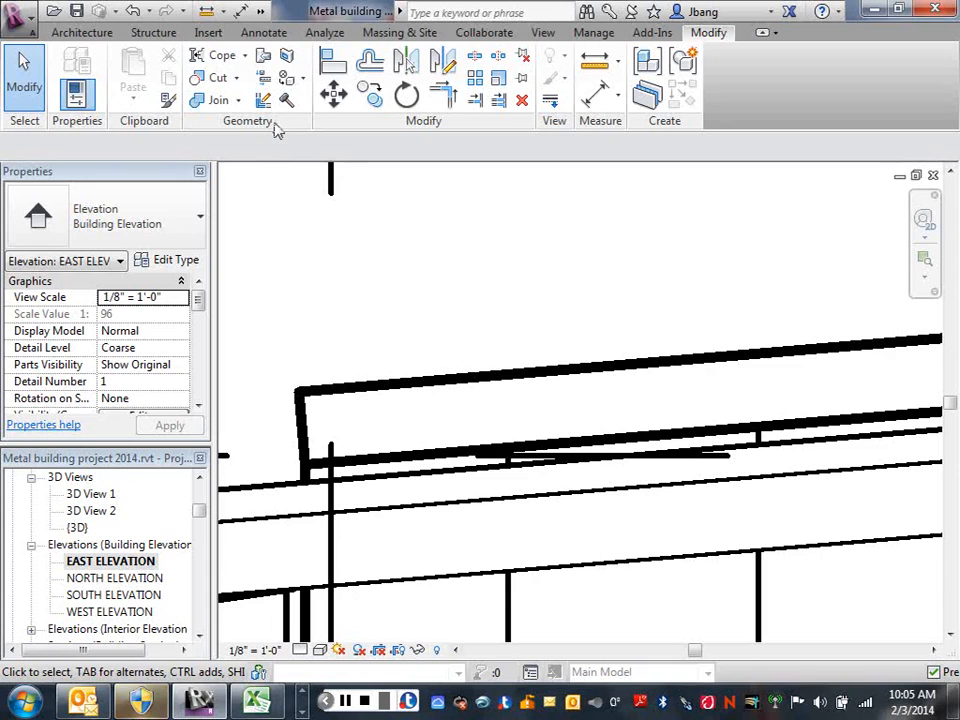
left_click(262, 12)
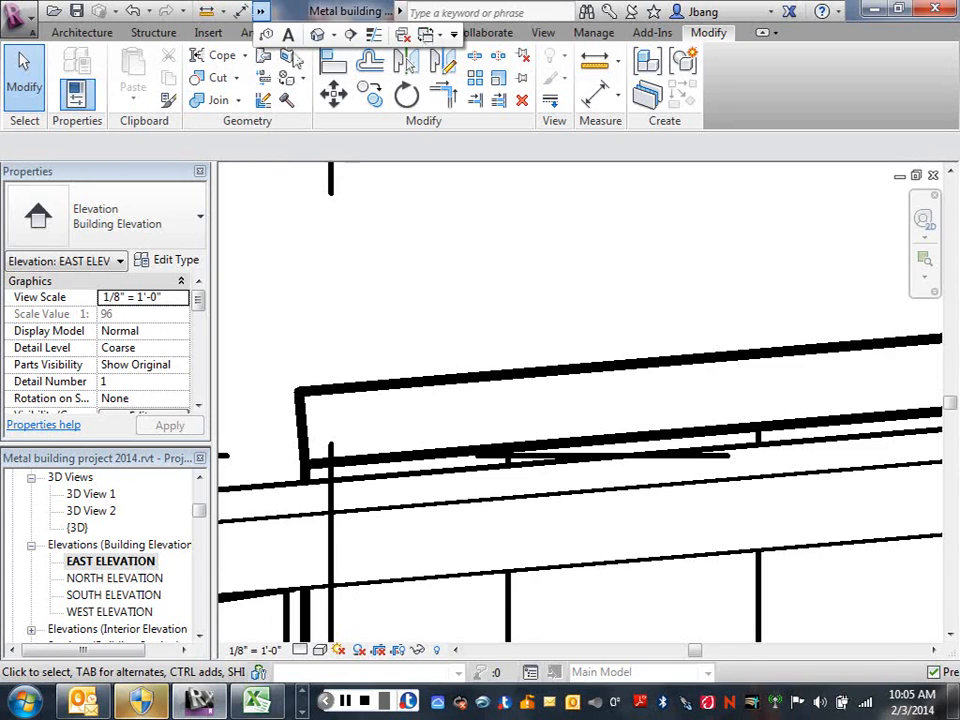
left_click(375, 34)
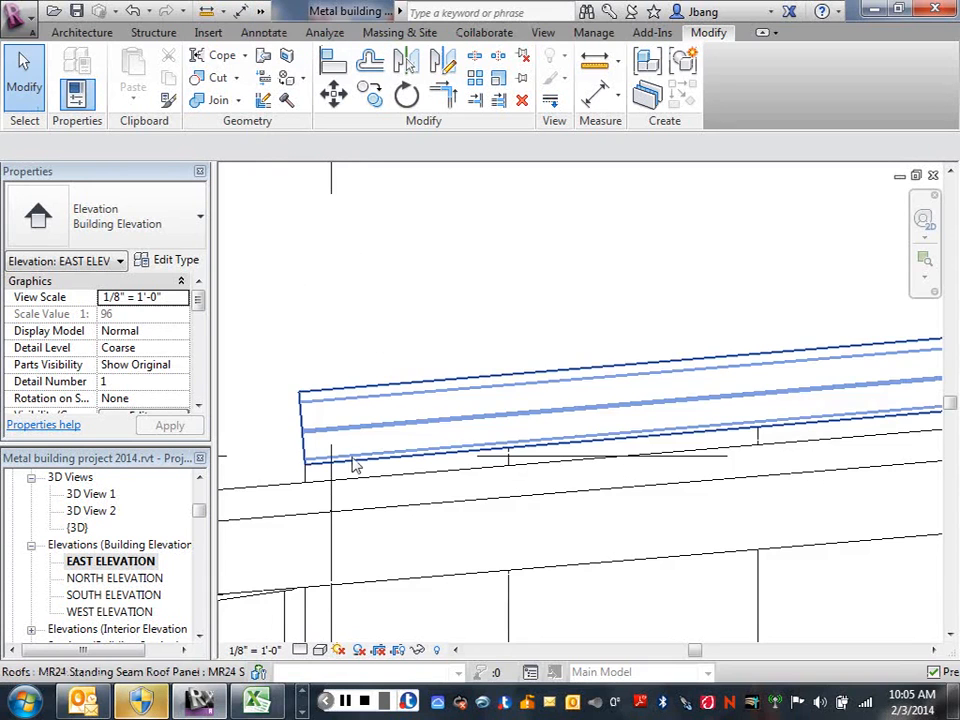
Select the MR24 roof panel and examine how its lower corner sits on the roof edge at the grid D eave.
scroll(352, 466, "up", 3)
scroll(261, 489, "up", 2)
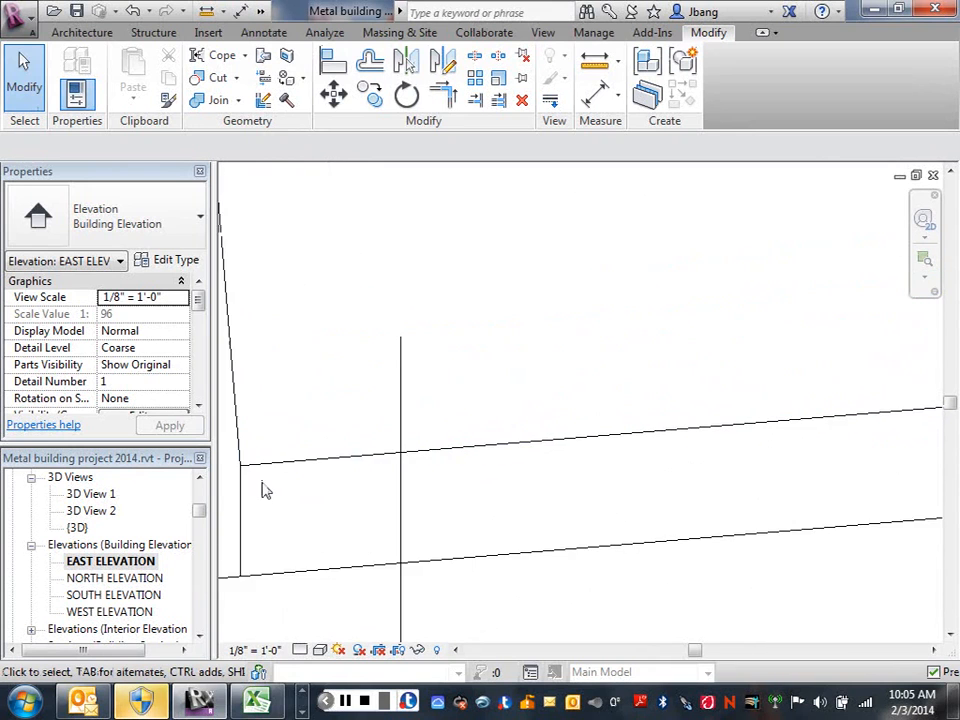
scroll(233, 433, "up", 2)
middle_click_drag(233, 428, 368, 396)
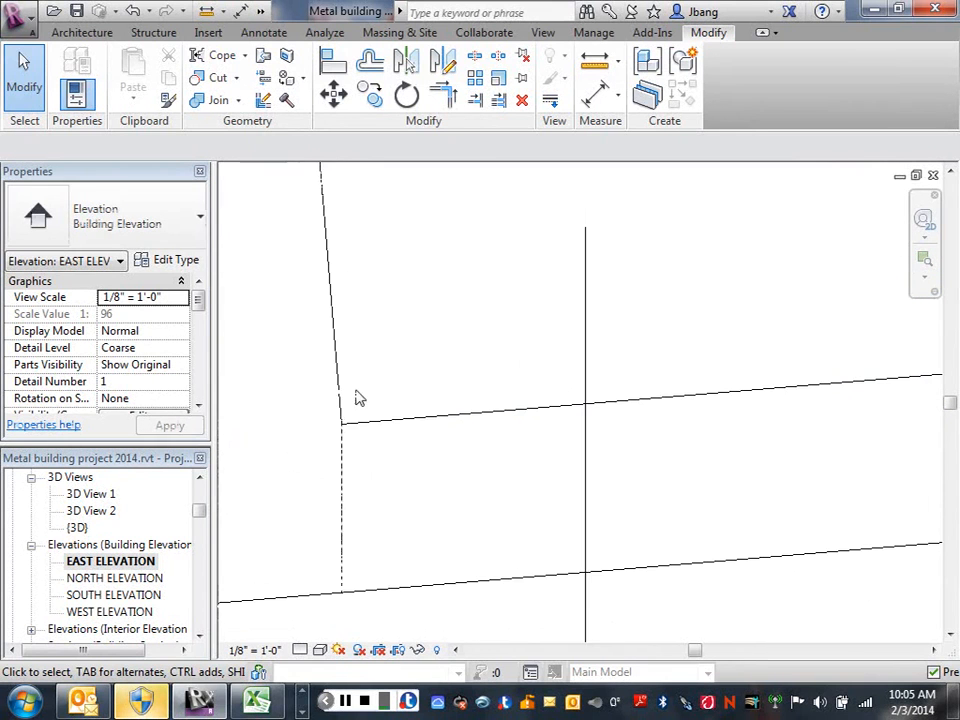
scroll(336, 402, "up", 2)
left_click(336, 402)
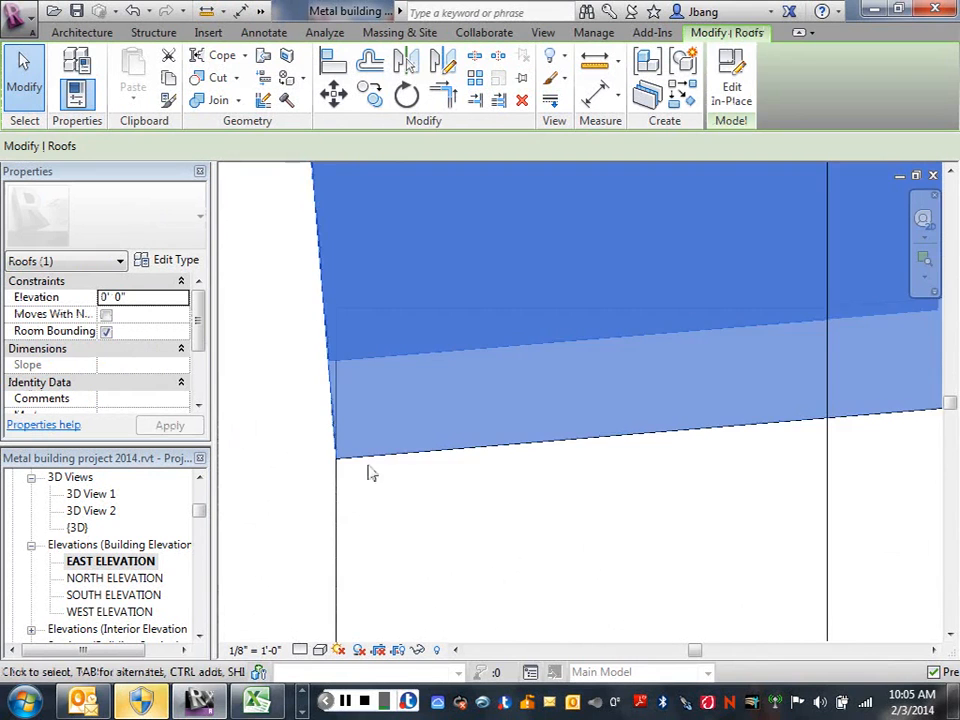
scroll(422, 424, "down", 7)
scroll(572, 432, "down", 5)
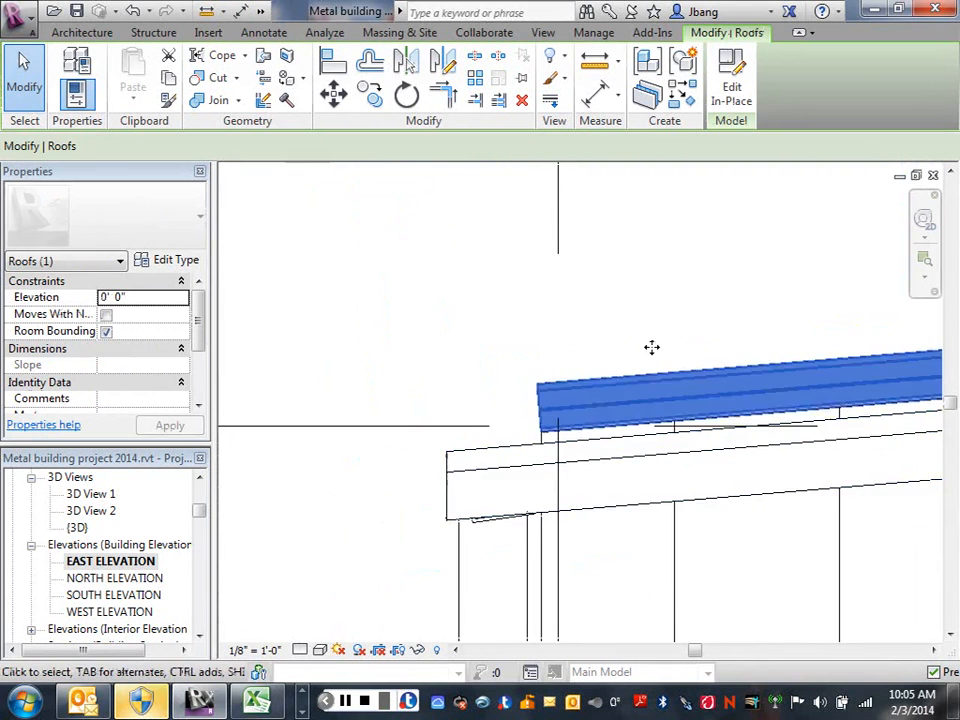
scroll(648, 348, "down", 3)
middle_click_drag(641, 352, 407, 283)
scroll(536, 339, "down", 4)
scroll(542, 339, "down", 3)
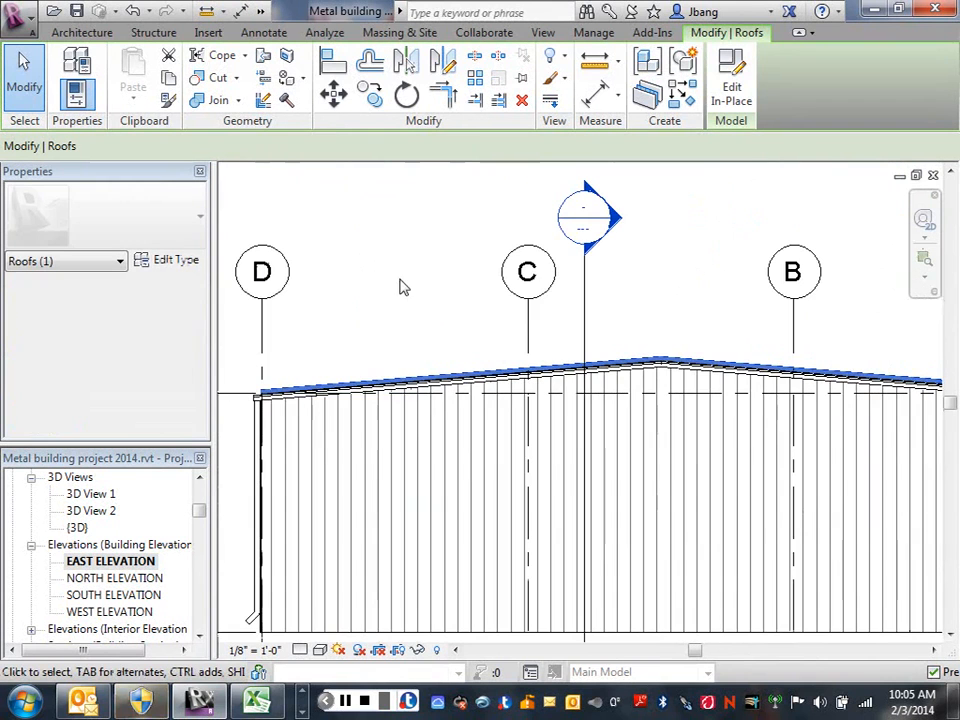
left_click(260, 12)
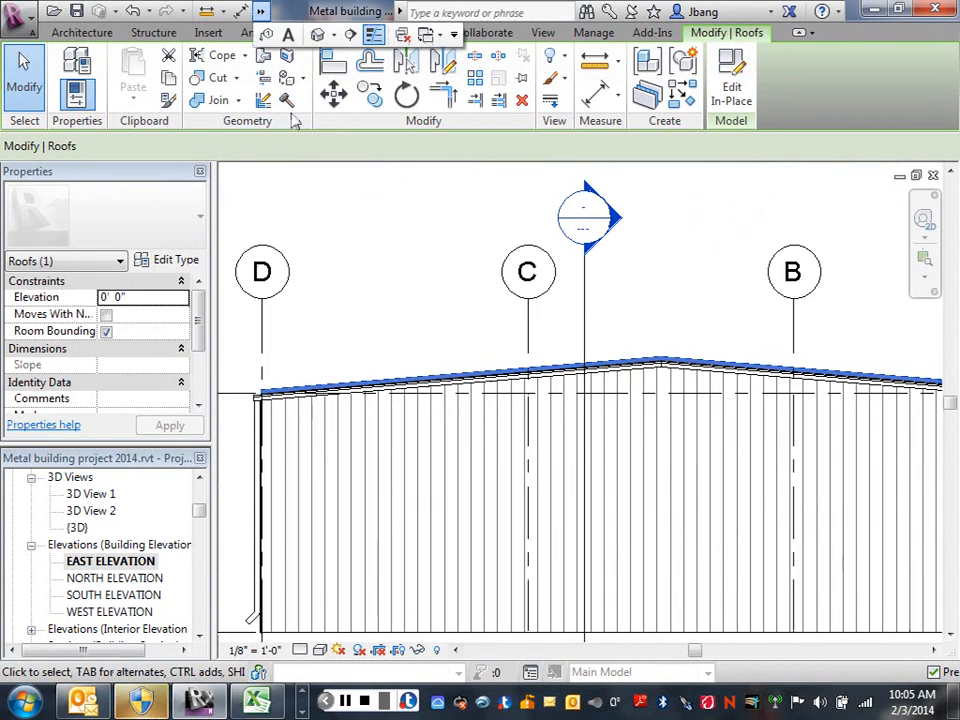
Open the SOUTH ELEVATION view with the roof panel still selected at its grid 5 end.
double_click(100, 596)
middle_click_drag(744, 489, 666, 458)
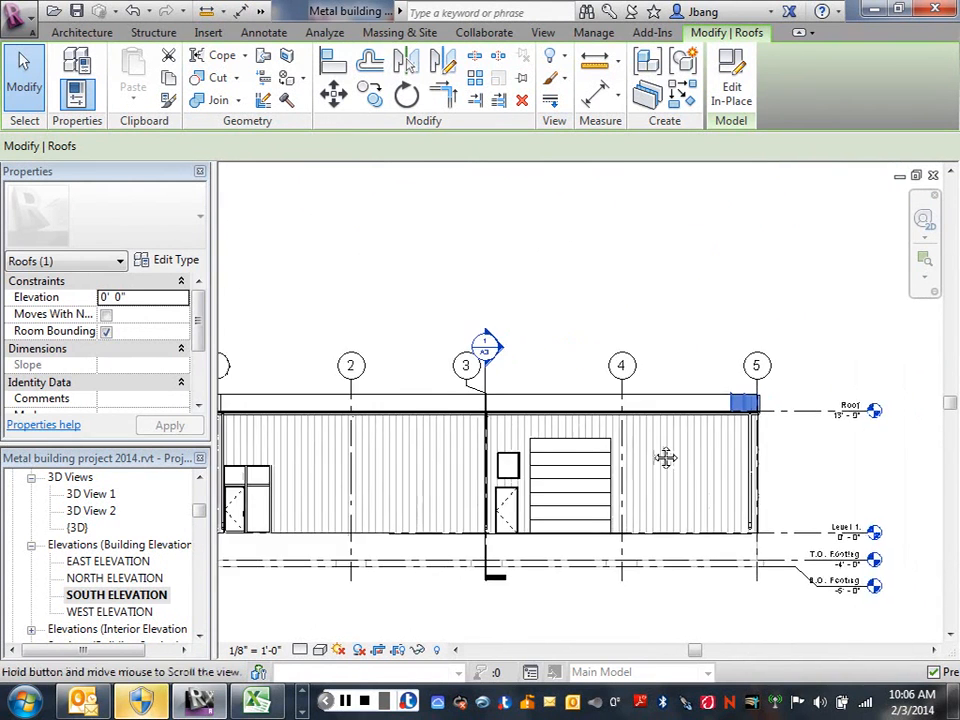
scroll(639, 396, "up", 4)
scroll(656, 426, "up", 4)
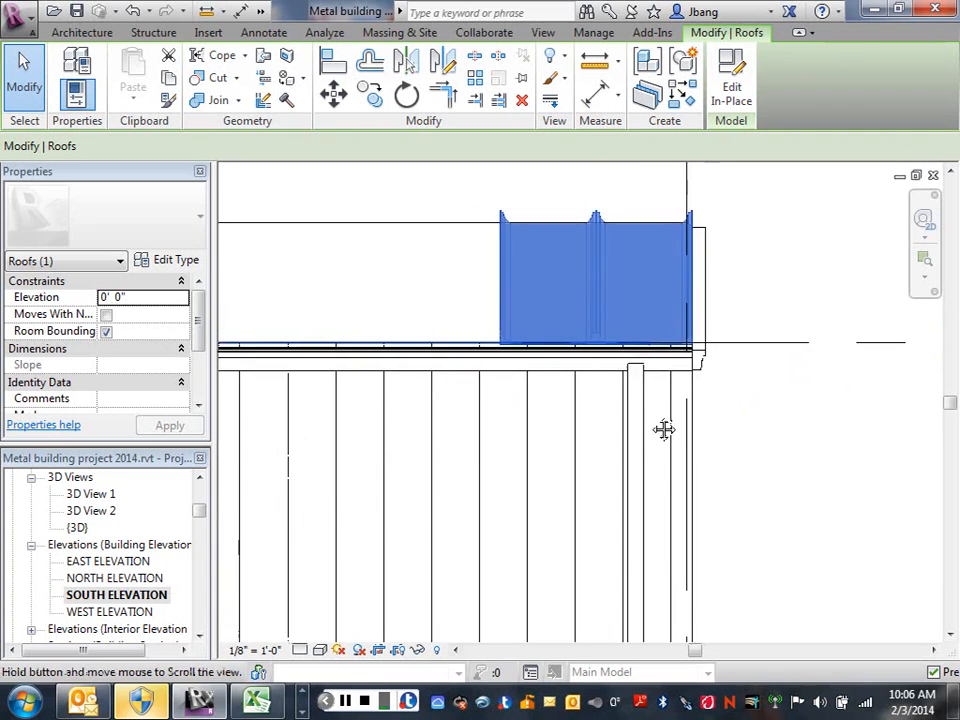
scroll(664, 429, "up", 2)
middle_click_drag(750, 429, 823, 474)
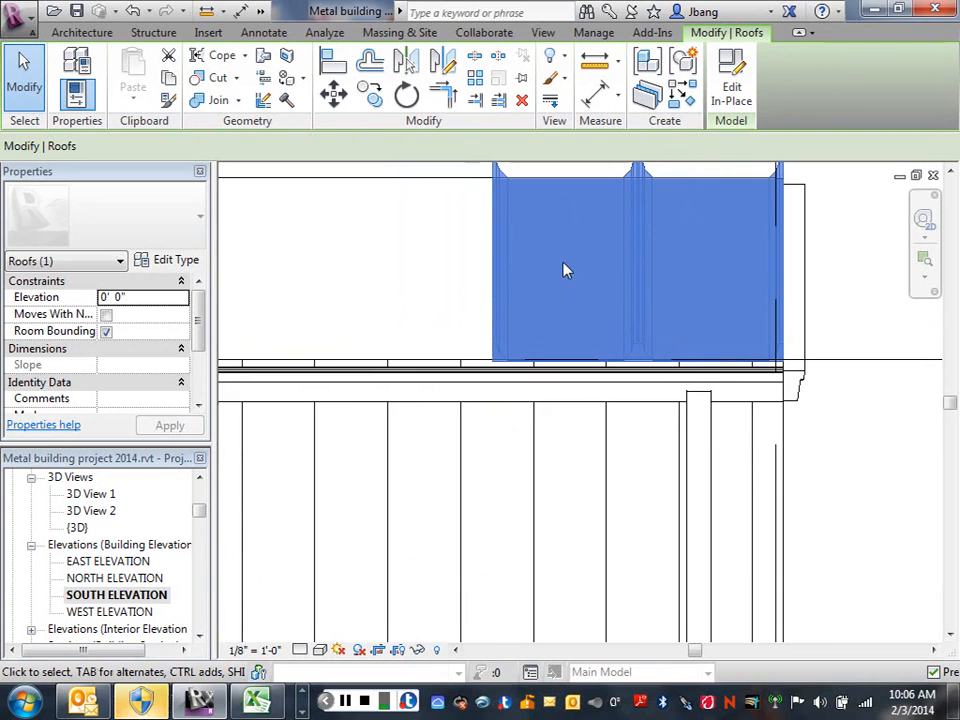
Try to copy the roof panel along the roof with Multiple enabled, using its lower outer corner as the base point.
left_click(369, 97)
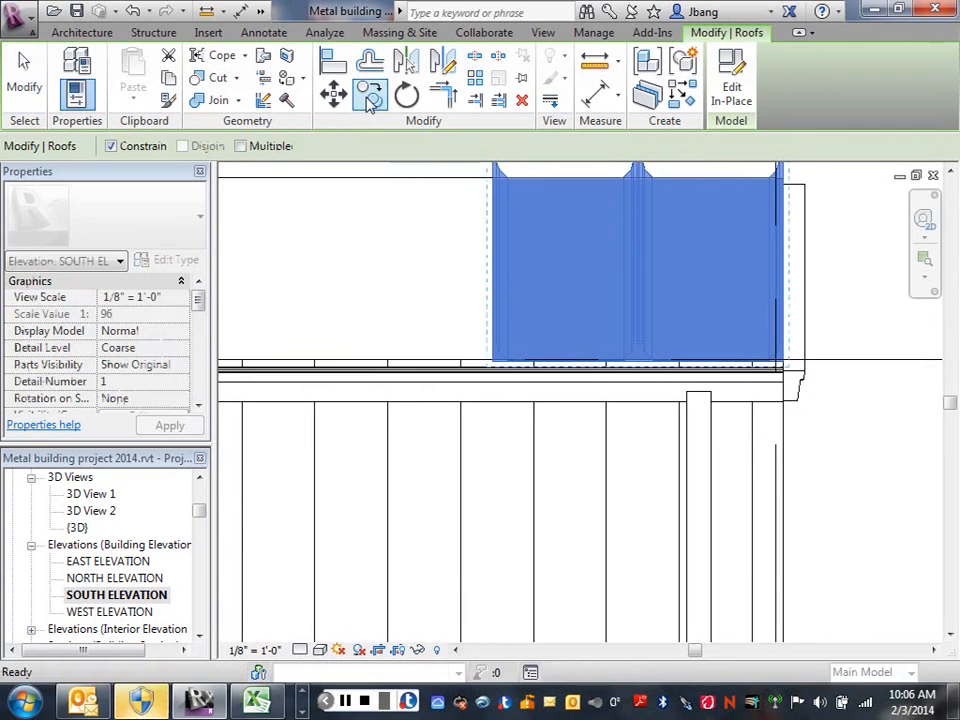
left_click(240, 146)
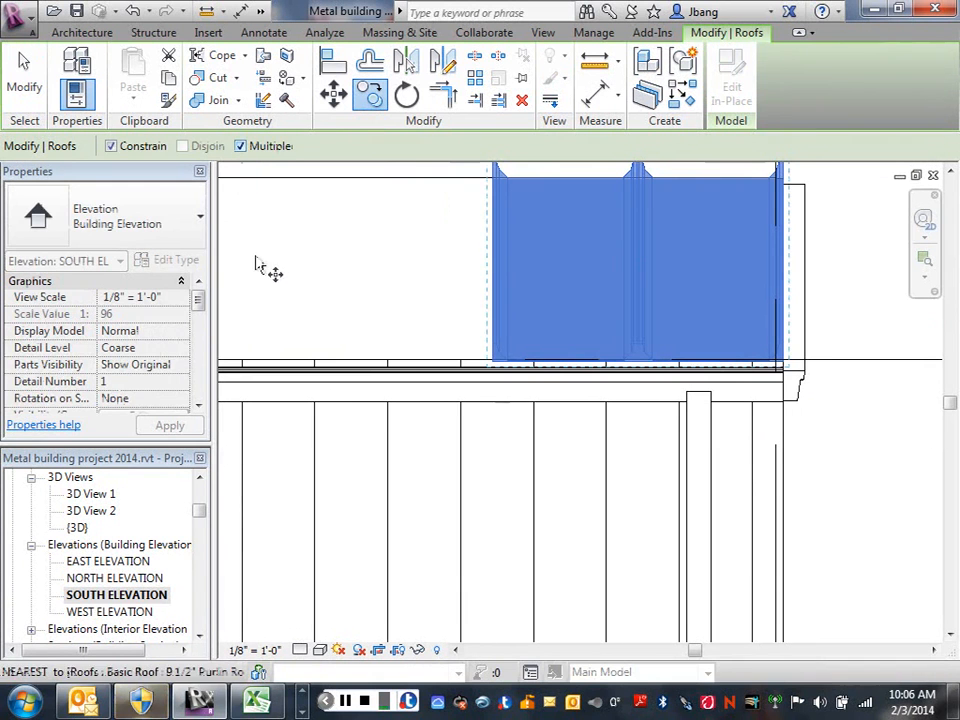
scroll(790, 372, "up", 3)
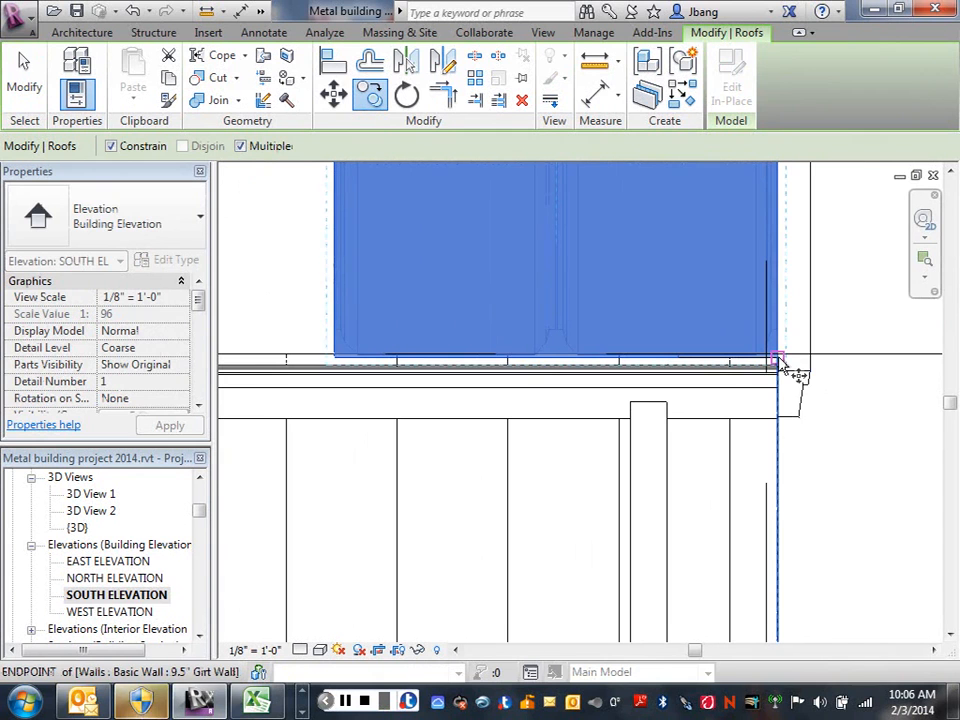
left_click(781, 358)
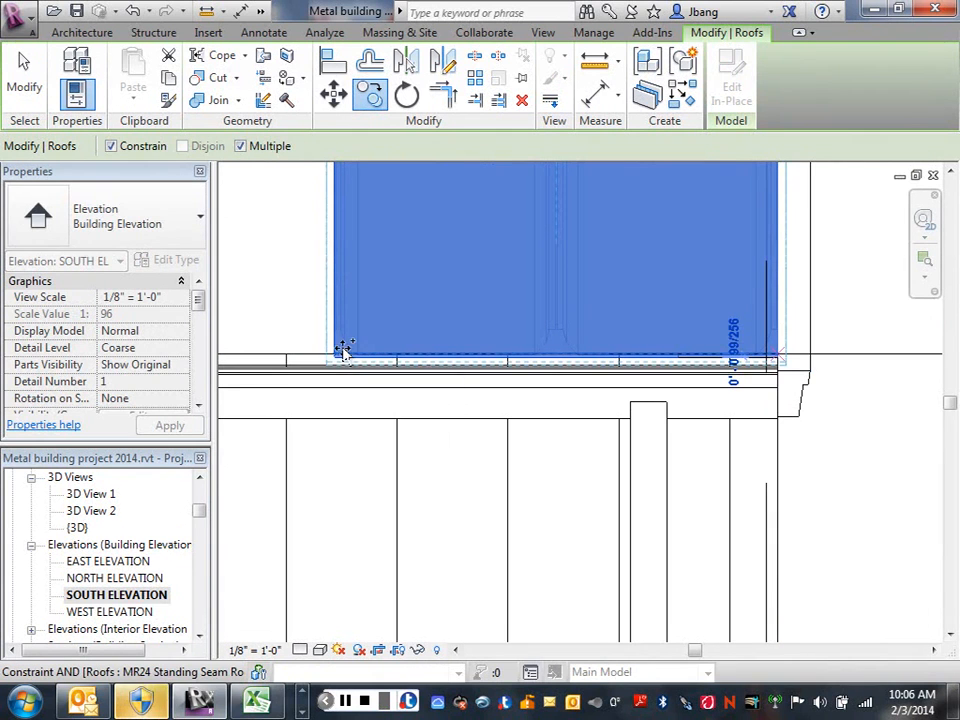
key("Escape")
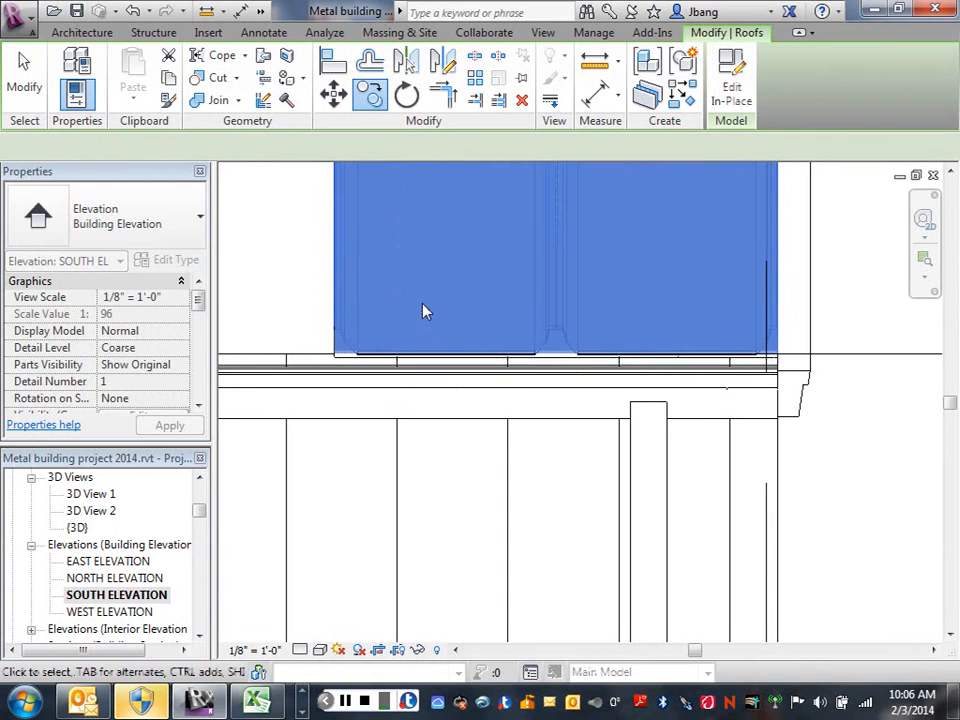
right_click(428, 180)
left_click(476, 197)
scroll(484, 257, "down", 3)
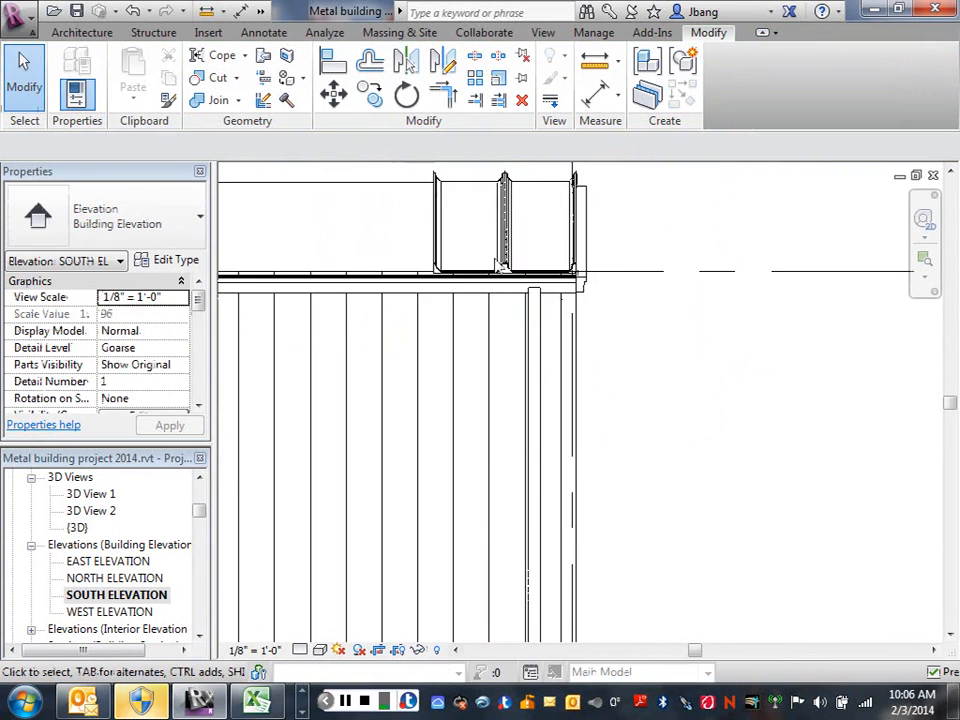
scroll(498, 262, "down", 2)
Return to the default 3D view and open the MR24 roof panel at the gable for in-place editing.
left_click(499, 240)
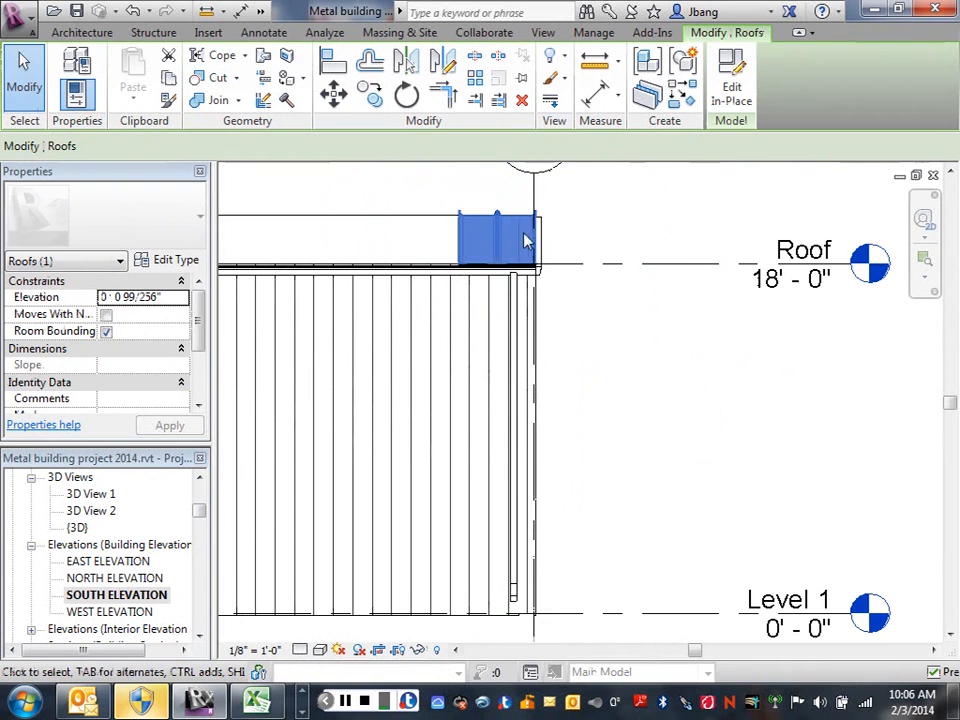
left_click(262, 14)
left_click(209, 30)
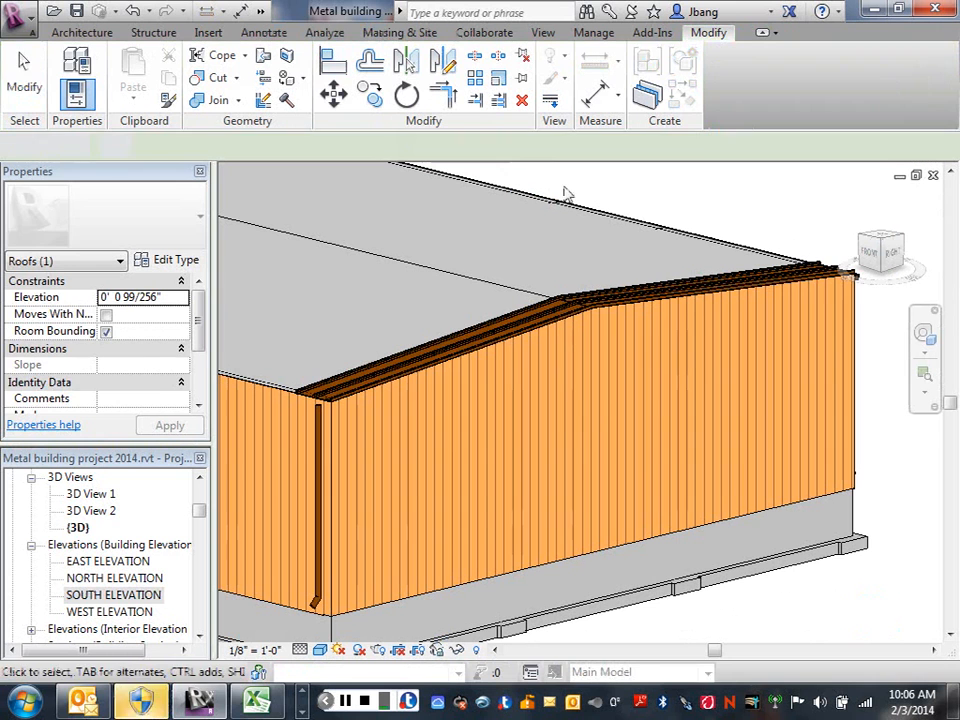
left_click(537, 328)
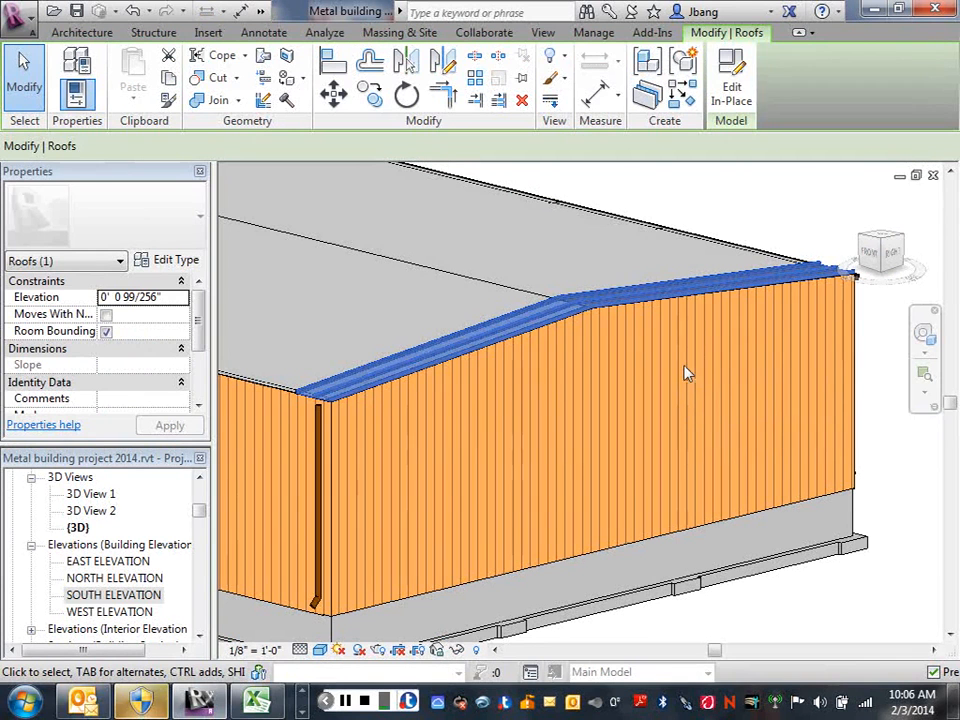
left_click(731, 90)
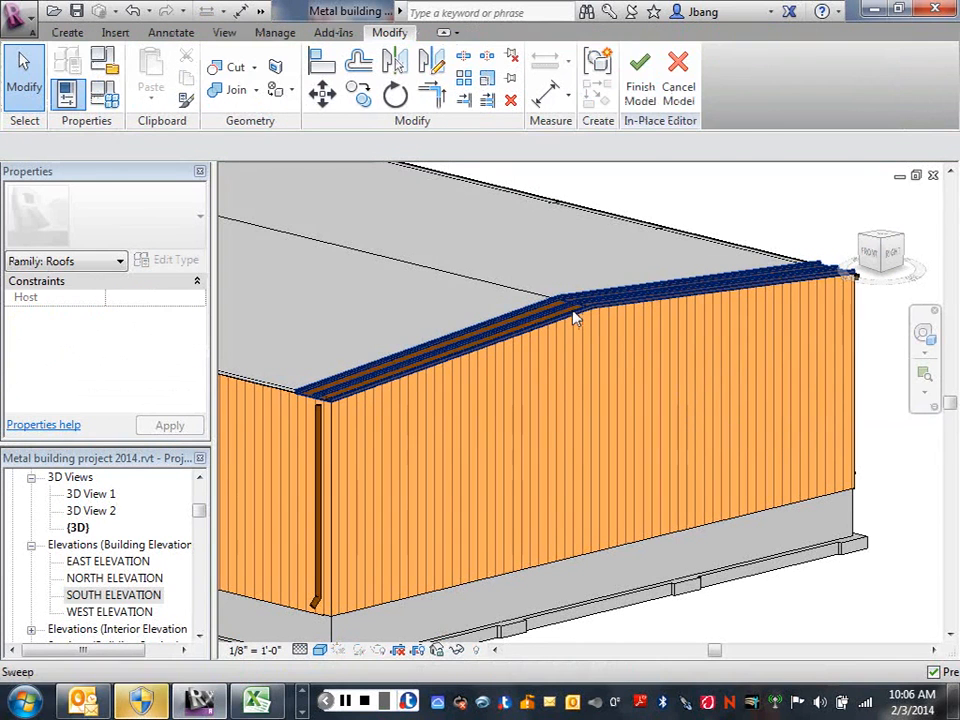
Dissociate the panel sweep from its work plane and finish the in-place model.
left_click(570, 312)
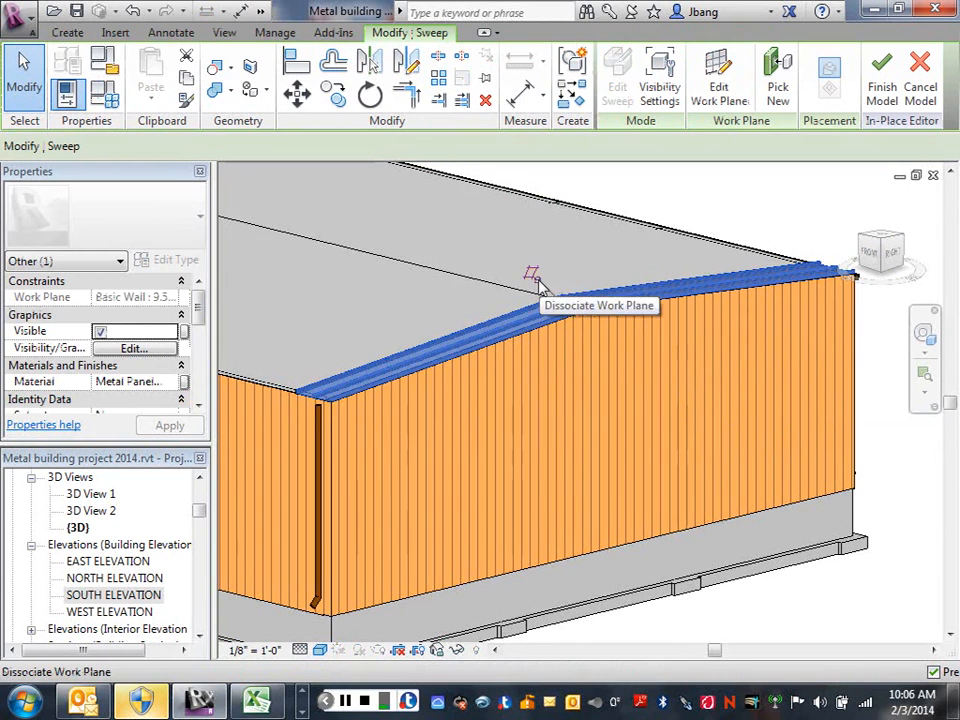
left_click(534, 277)
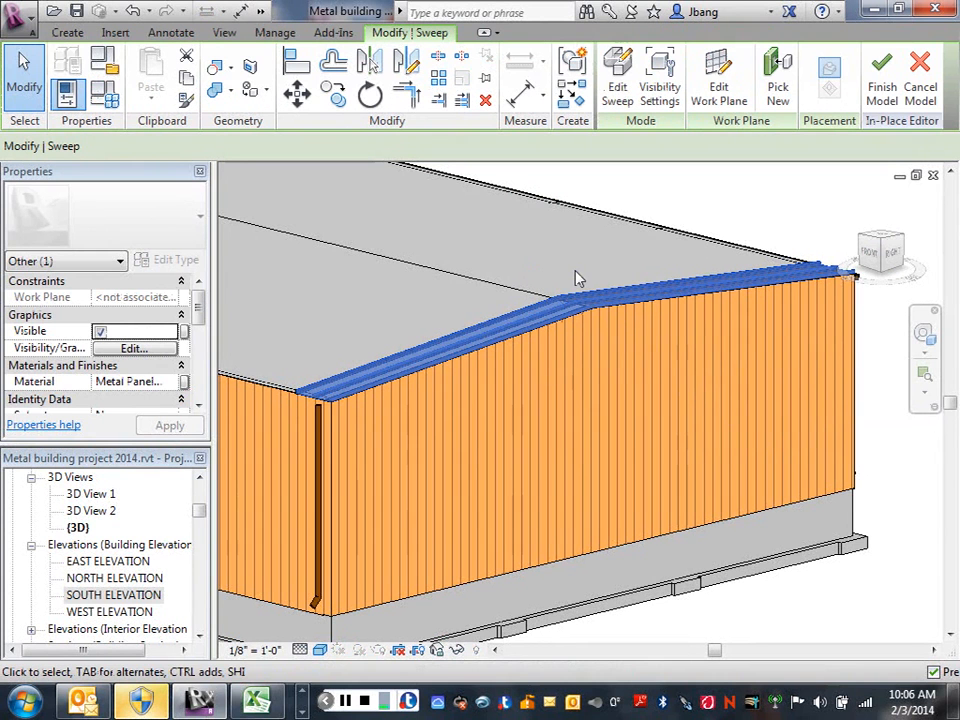
left_click(881, 68)
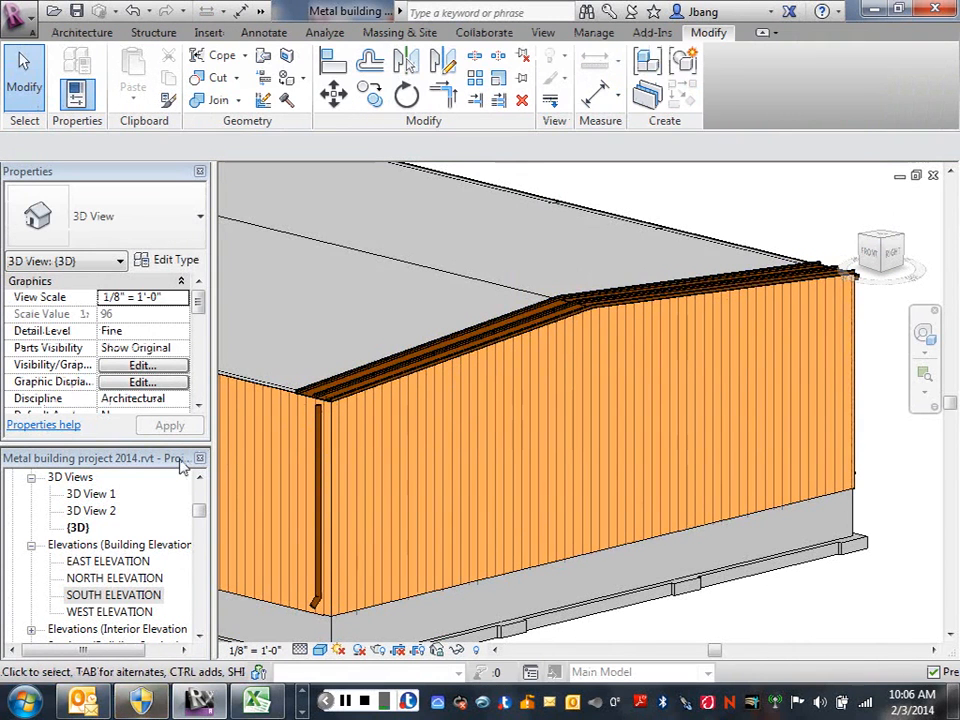
In the SOUTH ELEVATION view, copy the roof panel 4'-0" toward grid 4 with Multiple enabled, from its lower outer corner to its lower inner corner.
double_click(90, 599)
middle_click_drag(600, 335, 691, 417)
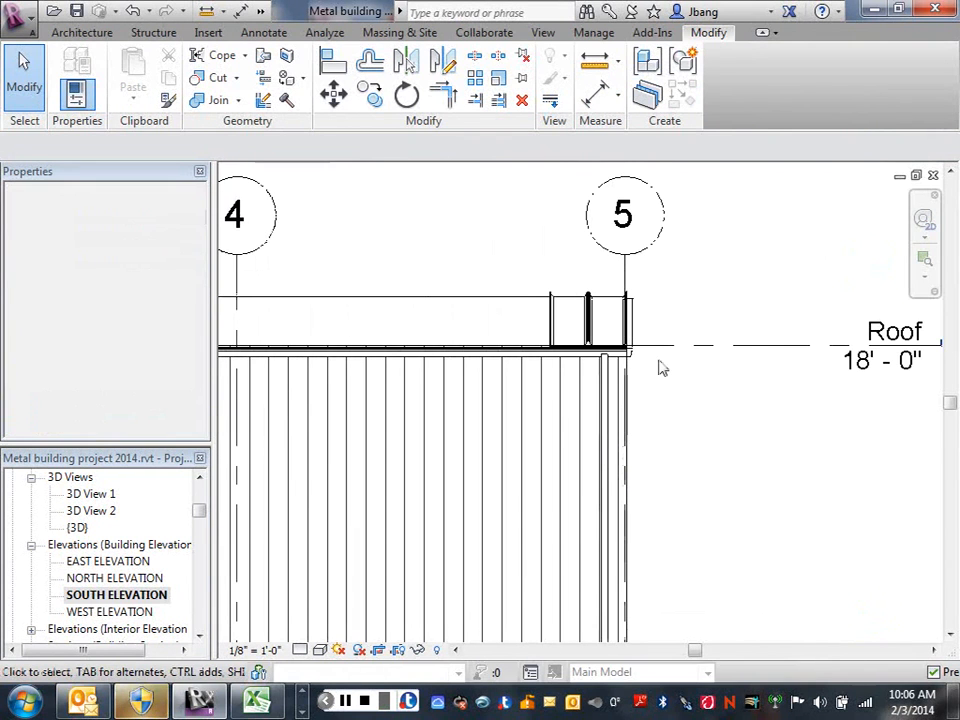
left_click(596, 326)
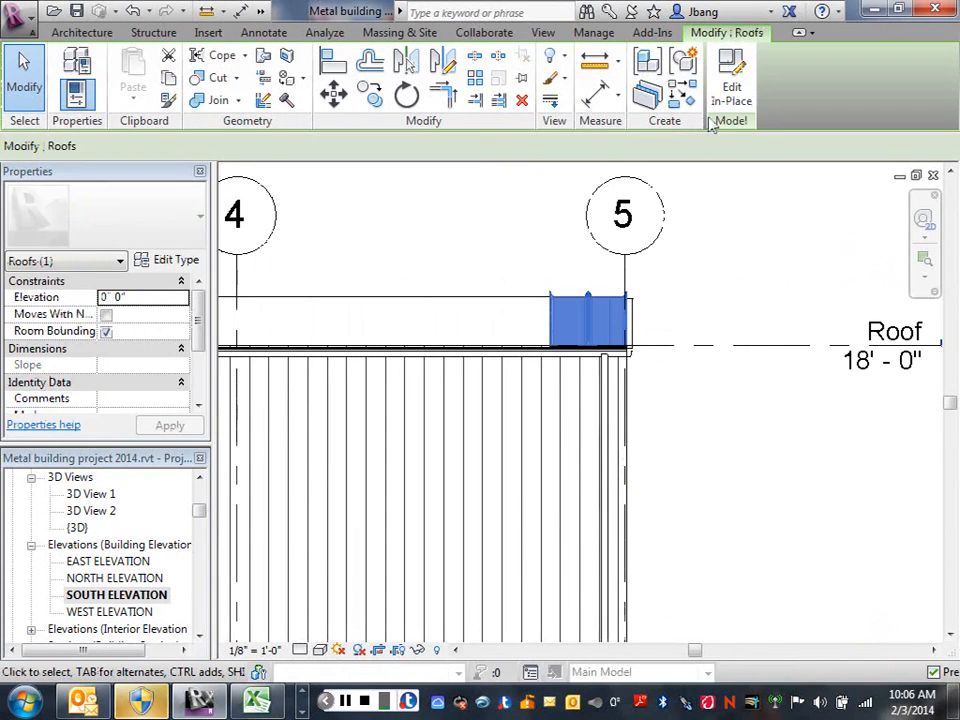
left_click(369, 94)
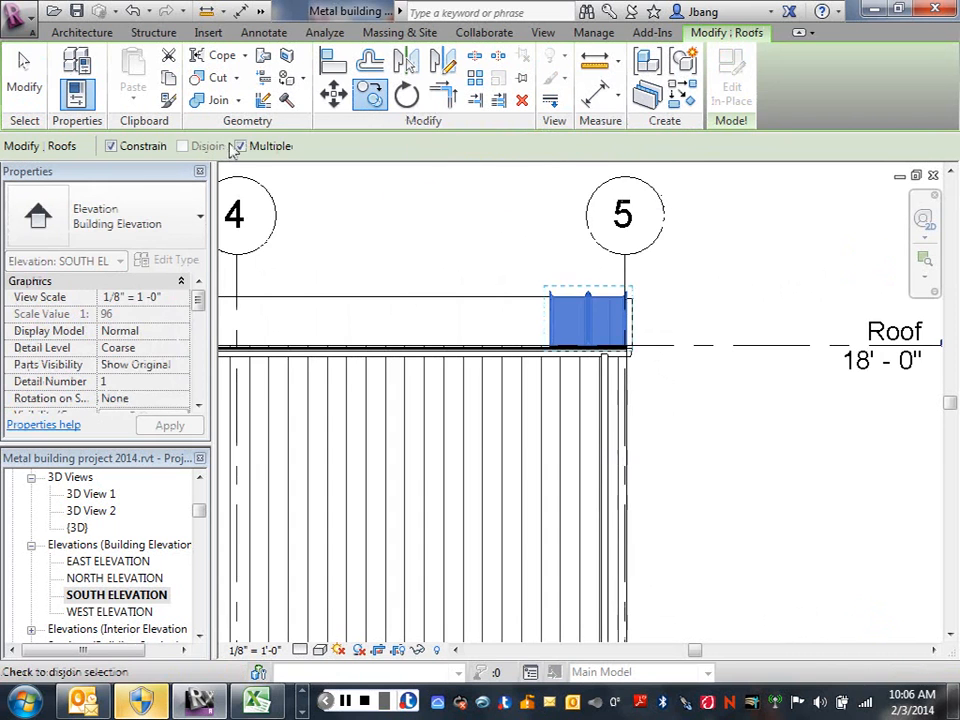
scroll(620, 357, "up", 5)
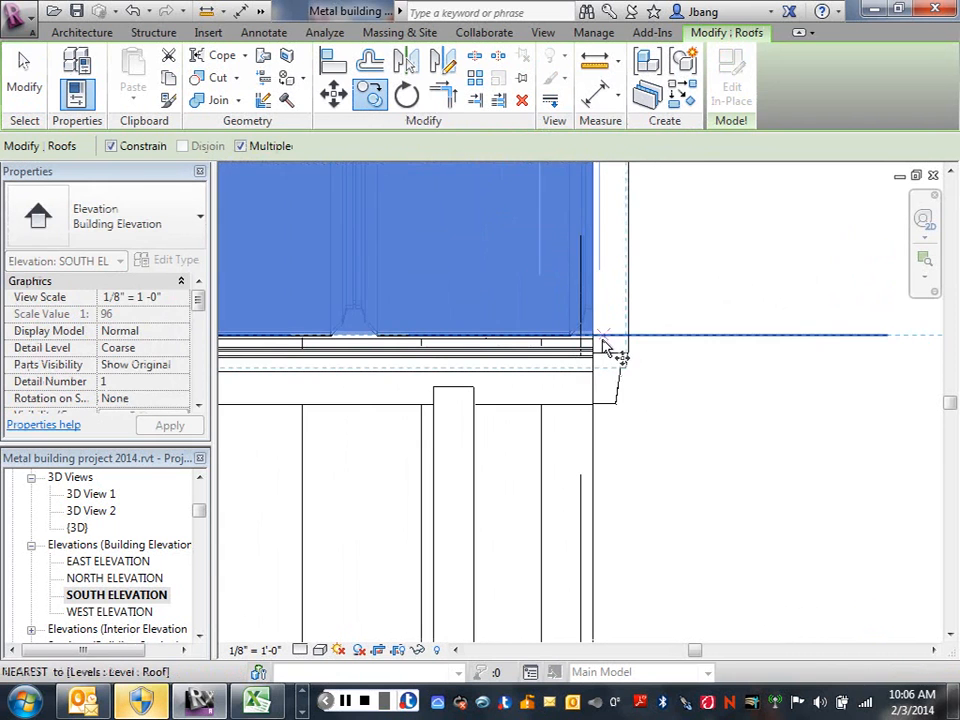
left_click(596, 342)
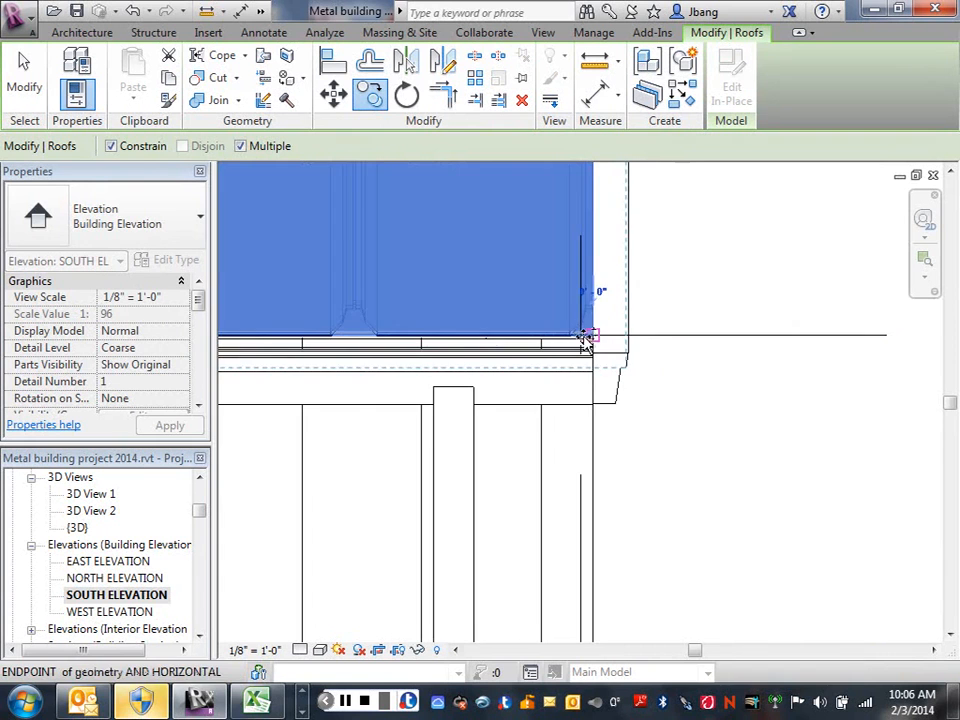
scroll(400, 330, "down", 2)
middle_click_drag(270, 328, 514, 317)
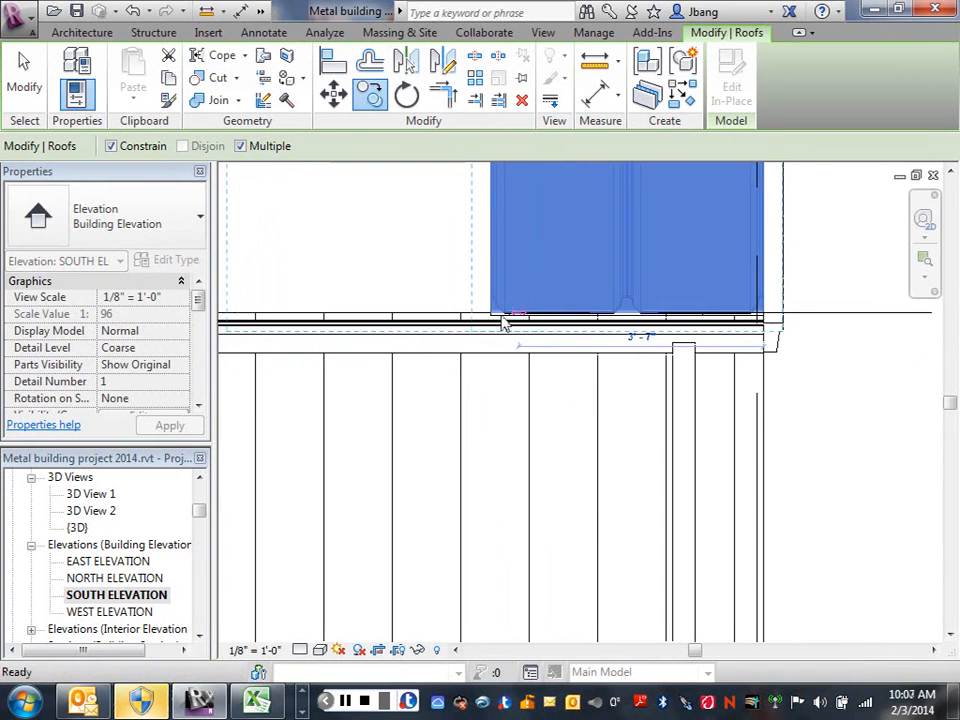
scroll(492, 318, "up", 3)
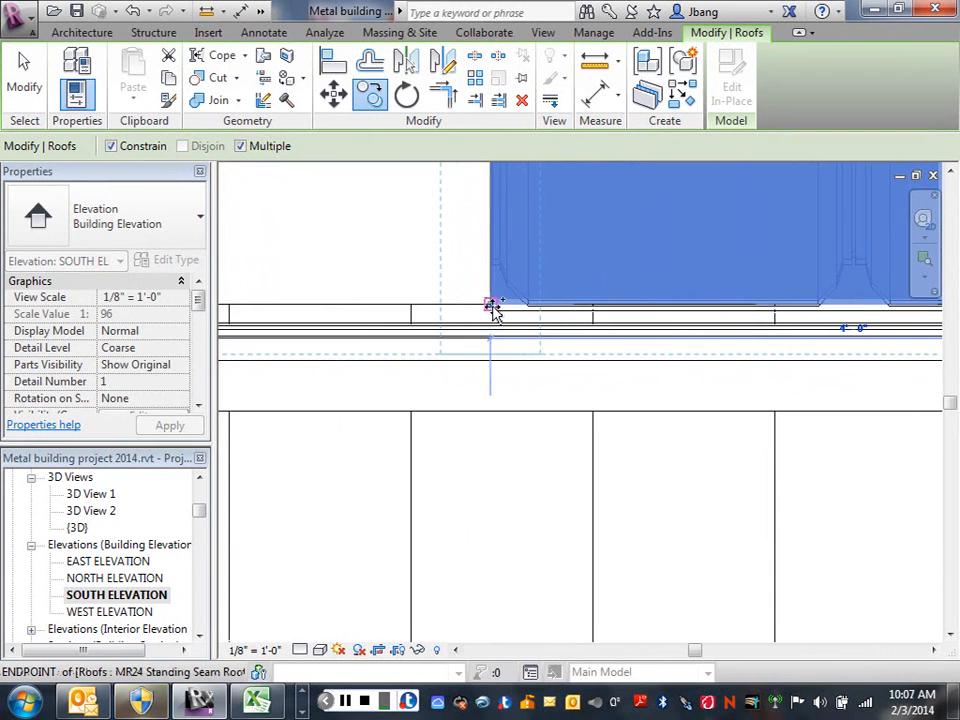
left_click(492, 305)
scroll(448, 300, "down", 3)
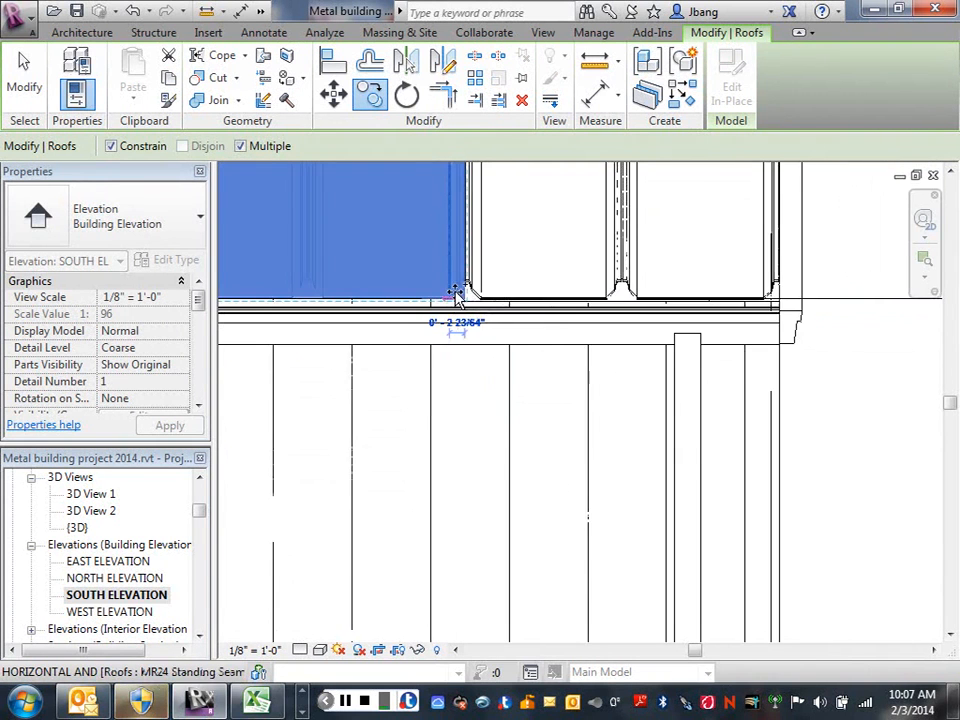
scroll(457, 295, "down", 3)
middle_click_drag(505, 294, 565, 286)
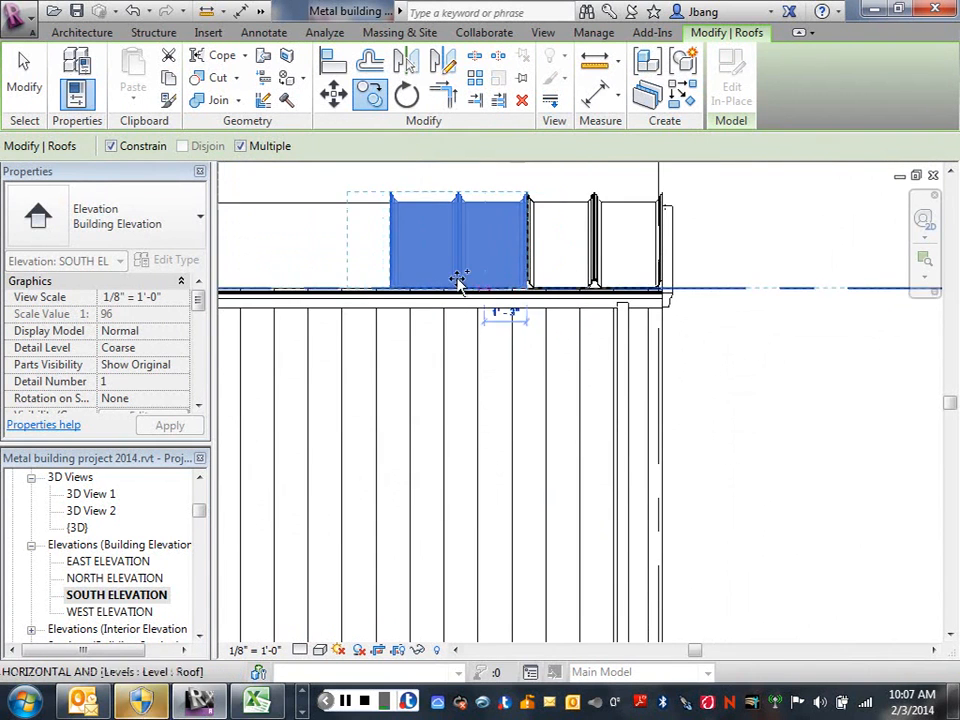
right_click(446, 246)
left_click(493, 258)
scroll(565, 249, "up", 3)
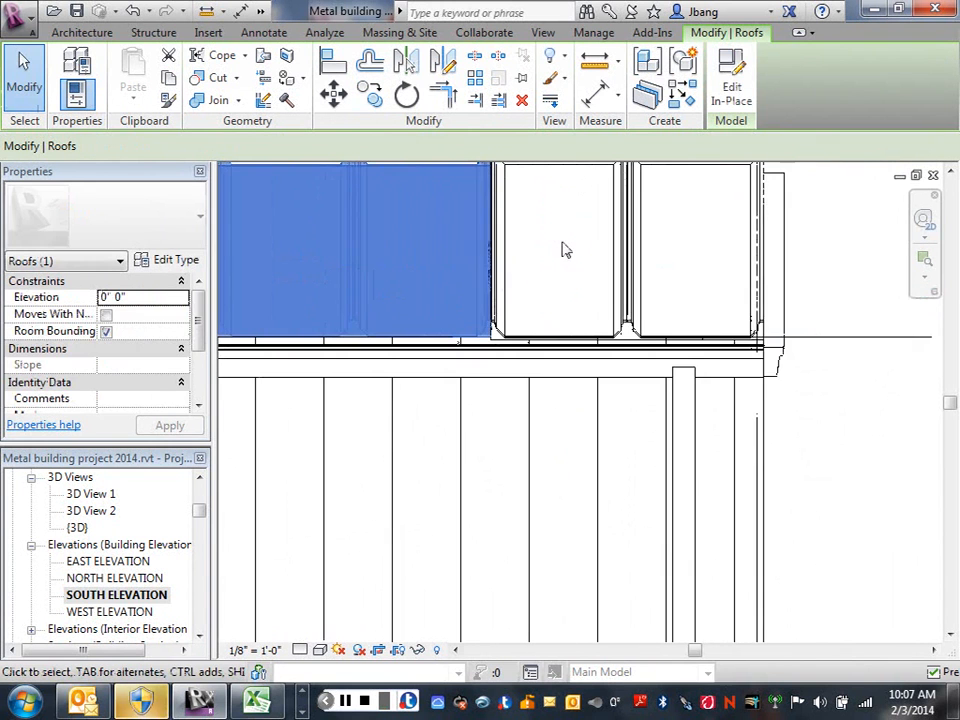
right_click(562, 243)
left_click(617, 198)
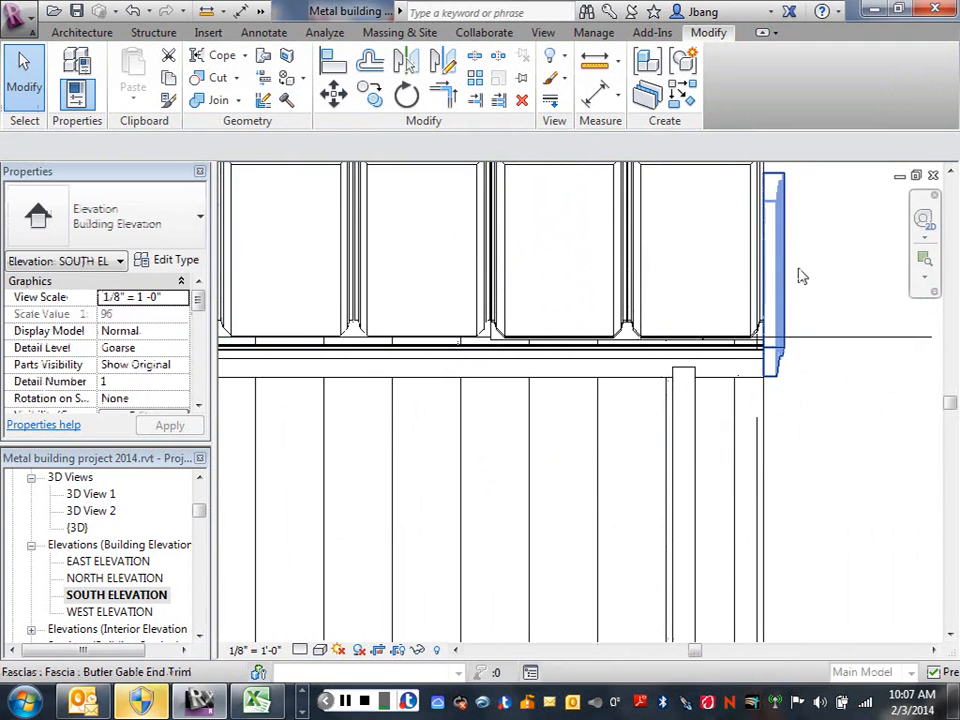
scroll(800, 276, "down", 3)
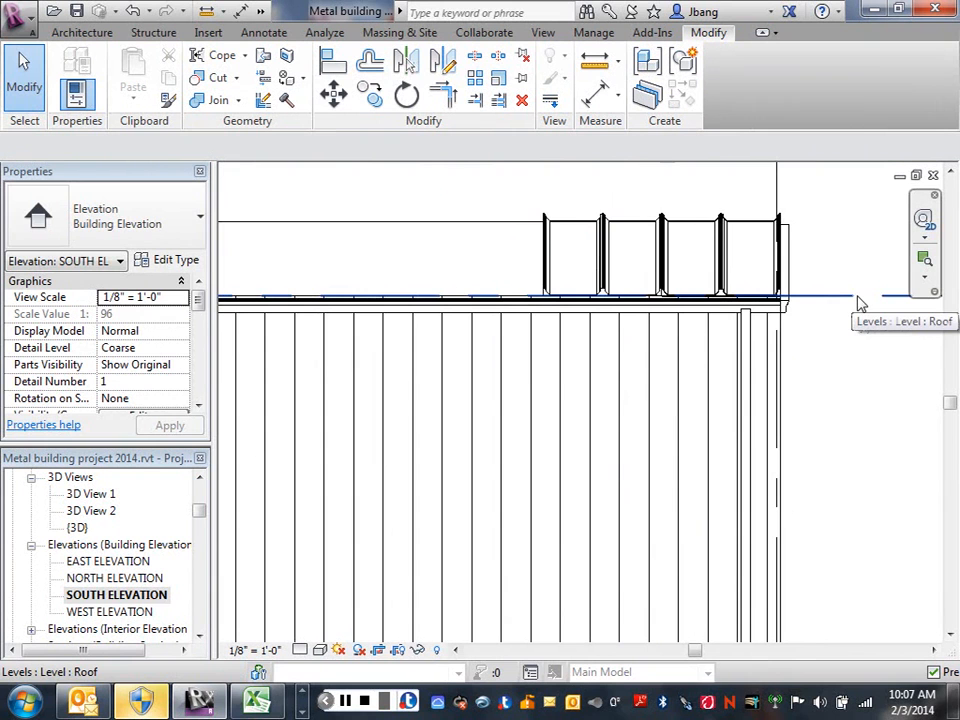
middle_click_drag(853, 413, 816, 450)
scroll(816, 452, "down", 1)
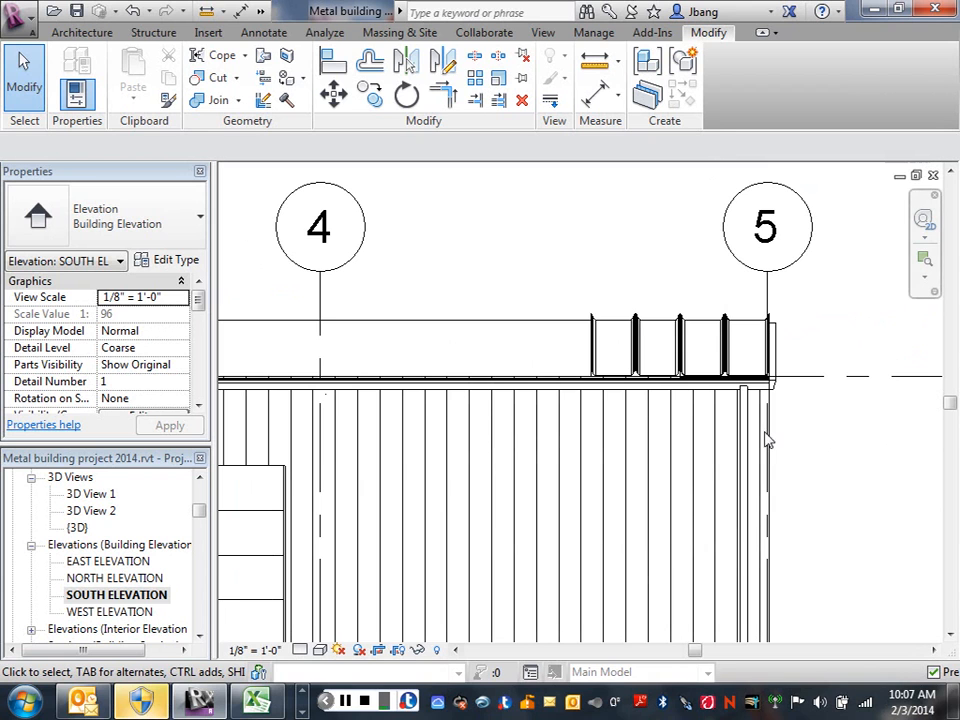
left_click(345, 701)
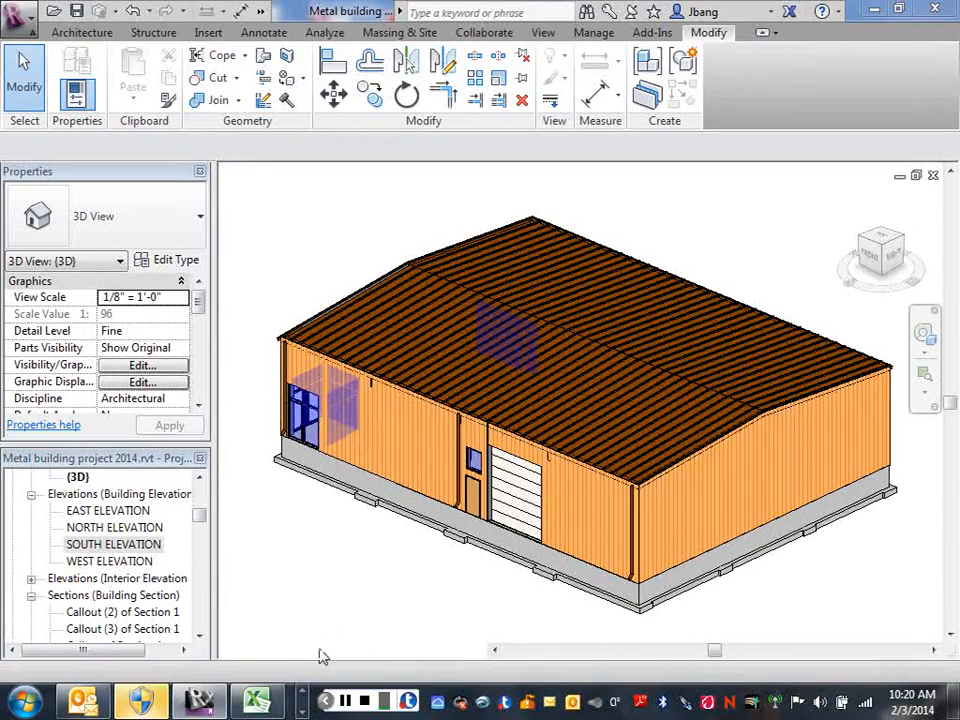
Set the visual style of the default 3D view to Hidden Line.
left_click(320, 650)
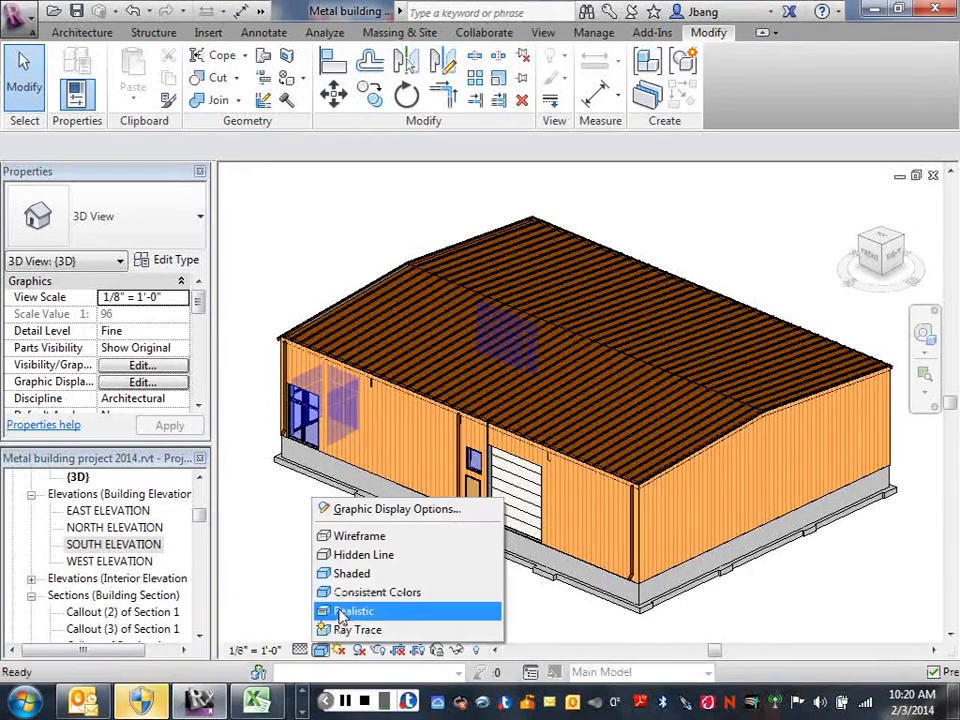
left_click(334, 555)
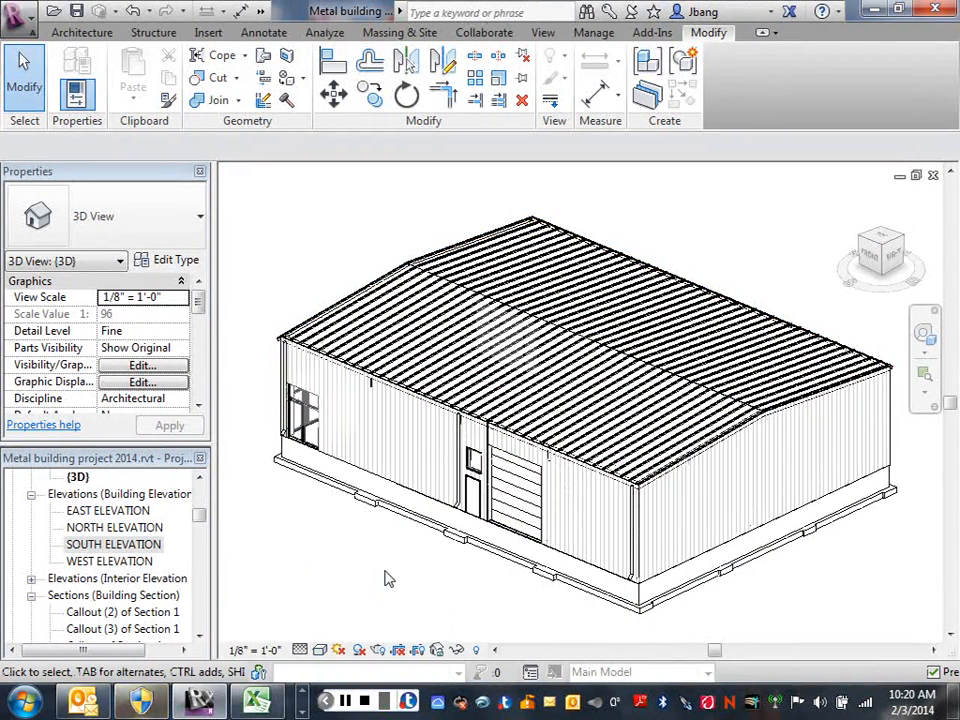